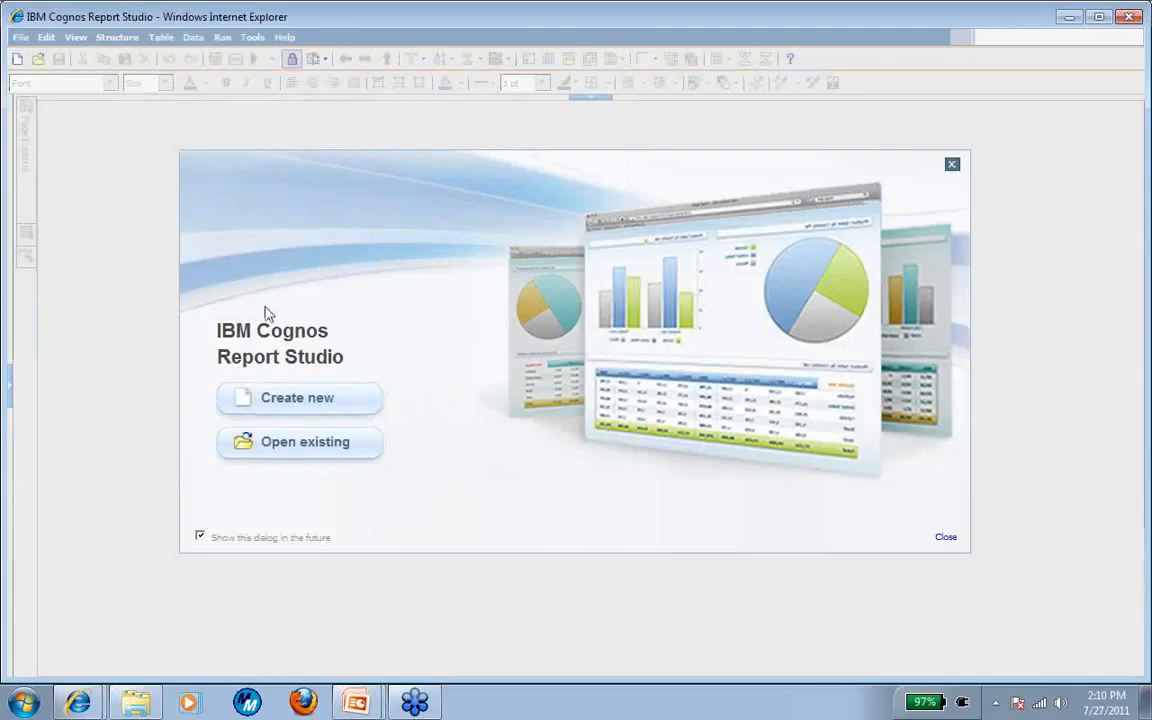
Create a blank active report with the GO Sales (analysis) package and insert two stacked blocks on its page
{"action": "left_click", "coordinate": [263, 400]}
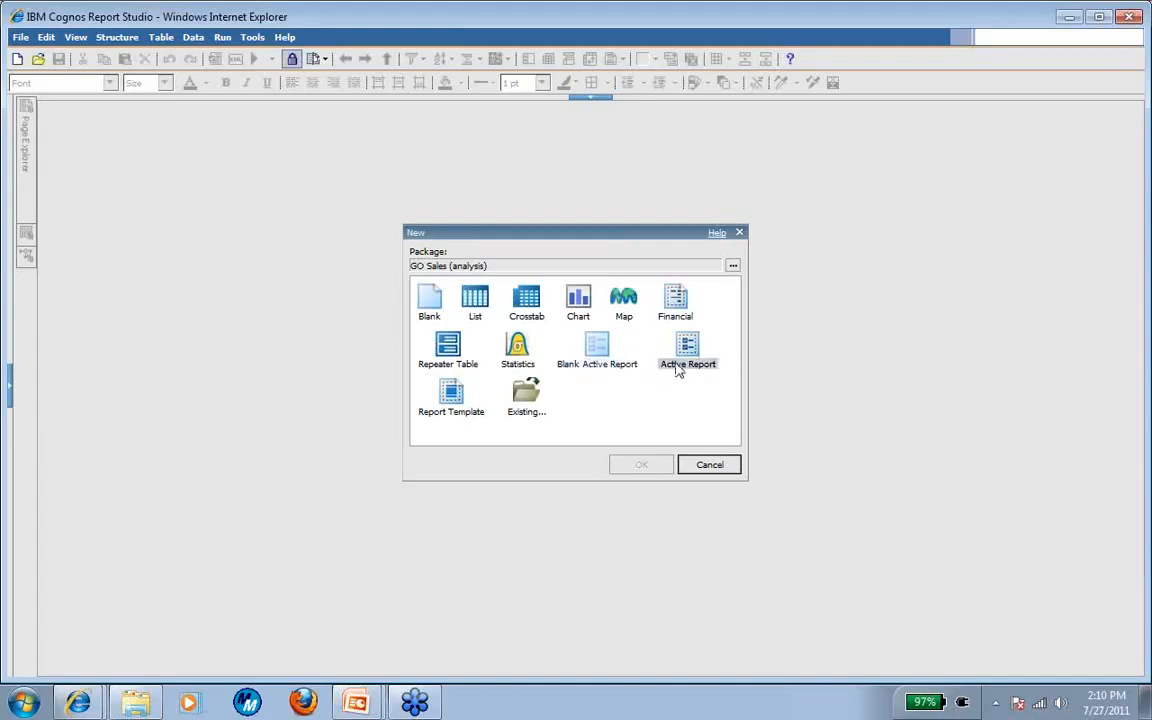
{"action": "double_click", "coordinate": [599, 344]}
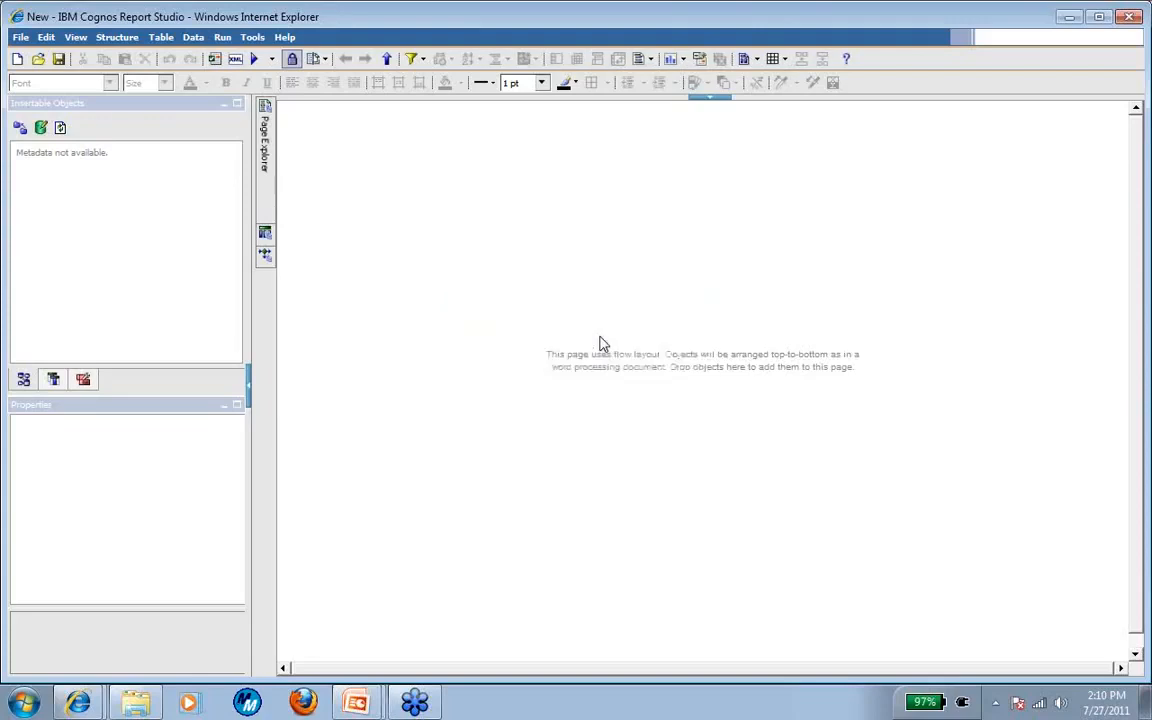
{"action": "left_click", "coordinate": [82, 380]}
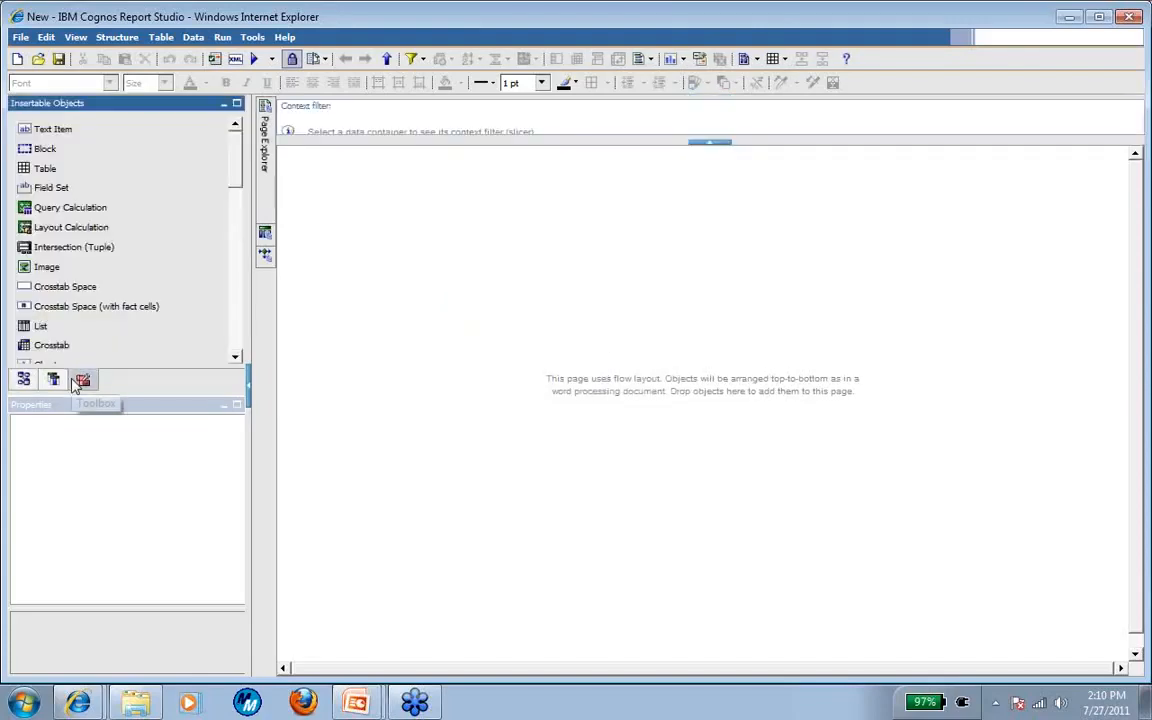
{"action": "left_click_drag", "start_coordinate": [44, 150], "coordinate": [363, 219]}
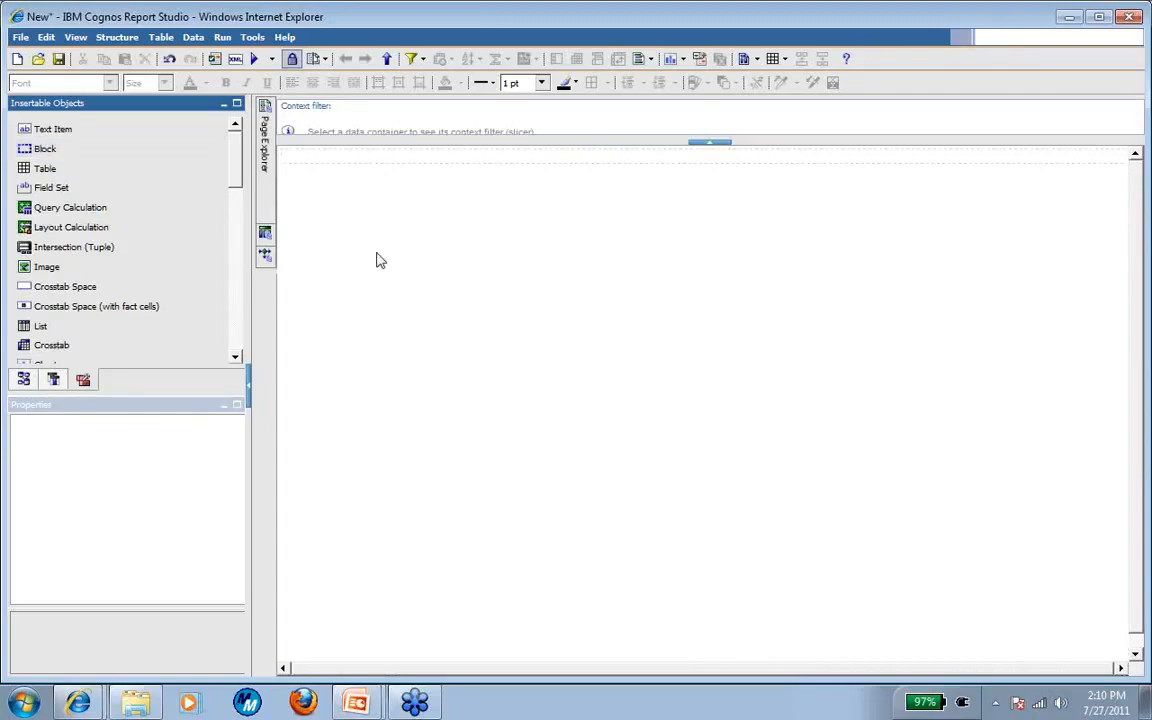
{"action": "left_click_drag", "start_coordinate": [62, 150], "coordinate": [365, 224]}
Insert a data button bar in the upper block and a data deck in the lower block
{"action": "left_click_drag", "start_coordinate": [232, 183], "coordinate": [224, 309]}
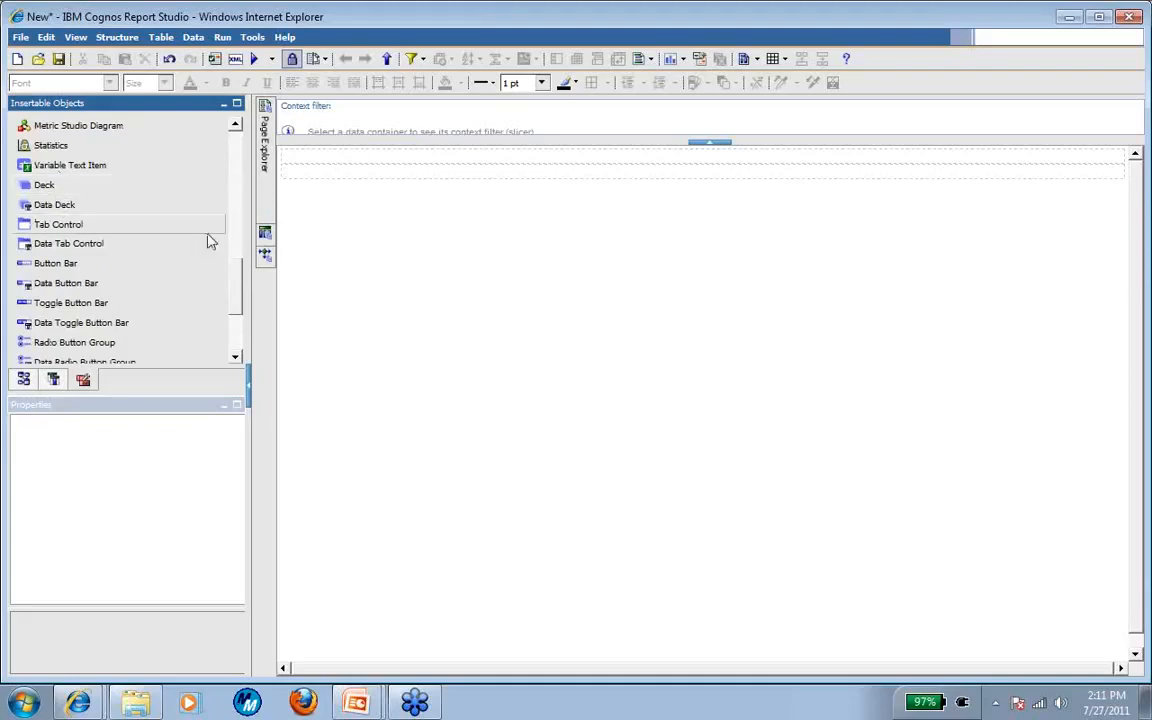
{"action": "left_click_drag", "start_coordinate": [235, 277], "coordinate": [235, 300]}
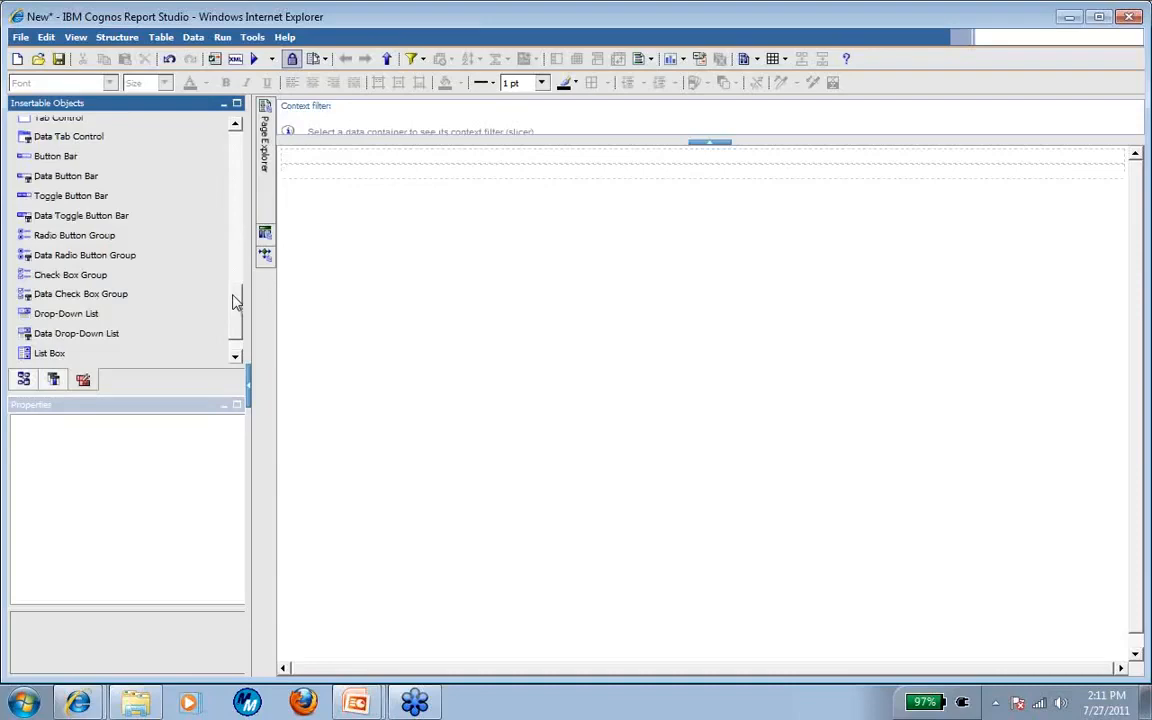
{"action": "left_click_drag", "start_coordinate": [235, 300], "coordinate": [233, 284]}
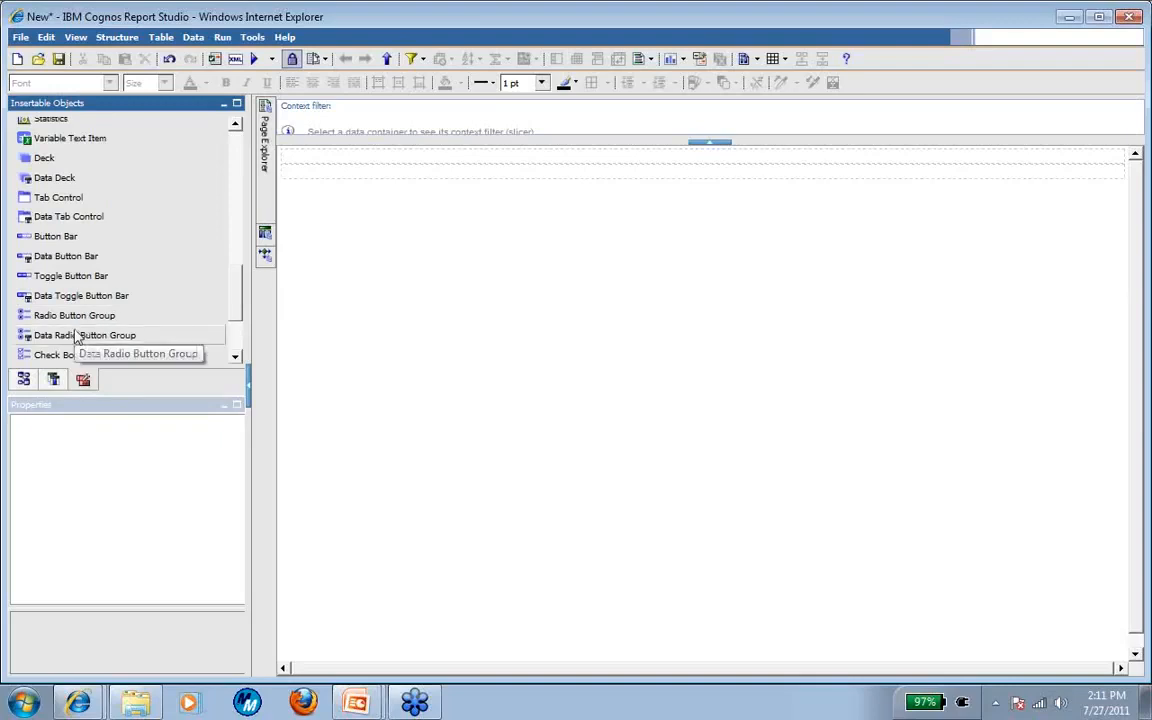
{"action": "mouse_move", "coordinate": [68, 257]}
{"action": "left_mouse_down"}
{"action": "mouse_move", "coordinate": [80, 266]}
{"action": "mouse_move", "coordinate": [290, 192]}
{"action": "mouse_move", "coordinate": [430, 170]}
{"action": "mouse_move", "coordinate": [407, 160]}
{"action": "left_mouse_up"}
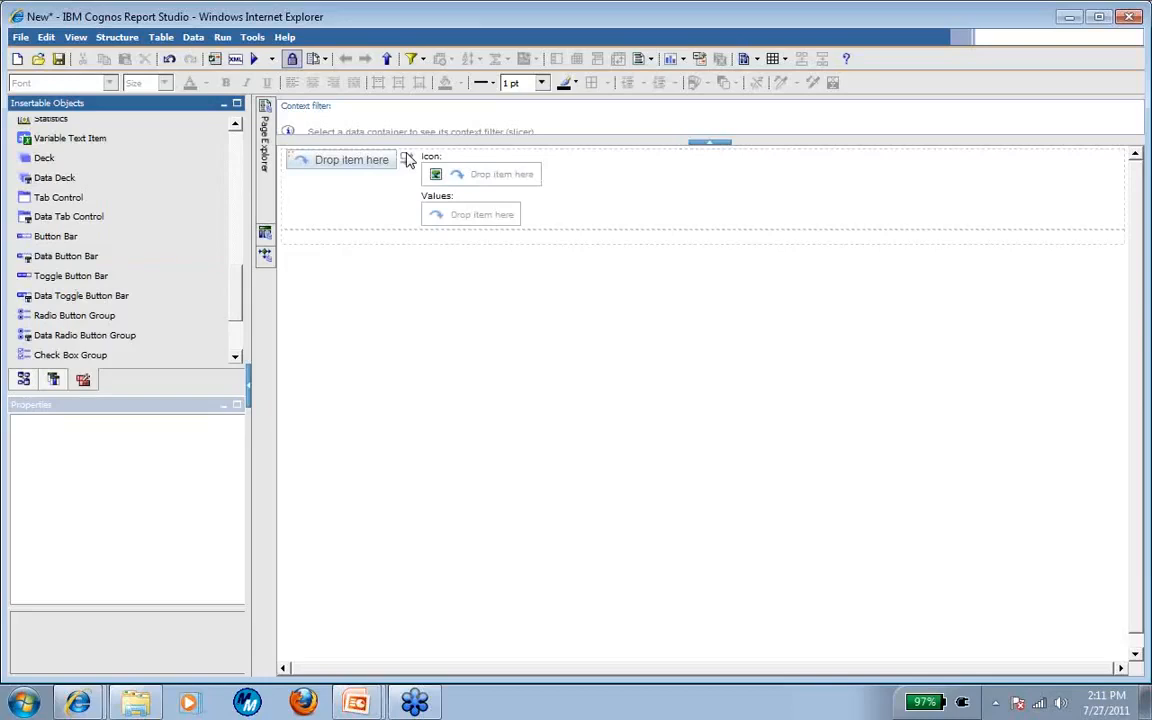
{"action": "left_click", "coordinate": [44, 184]}
{"action": "left_click_drag", "start_coordinate": [44, 186], "coordinate": [350, 242]}
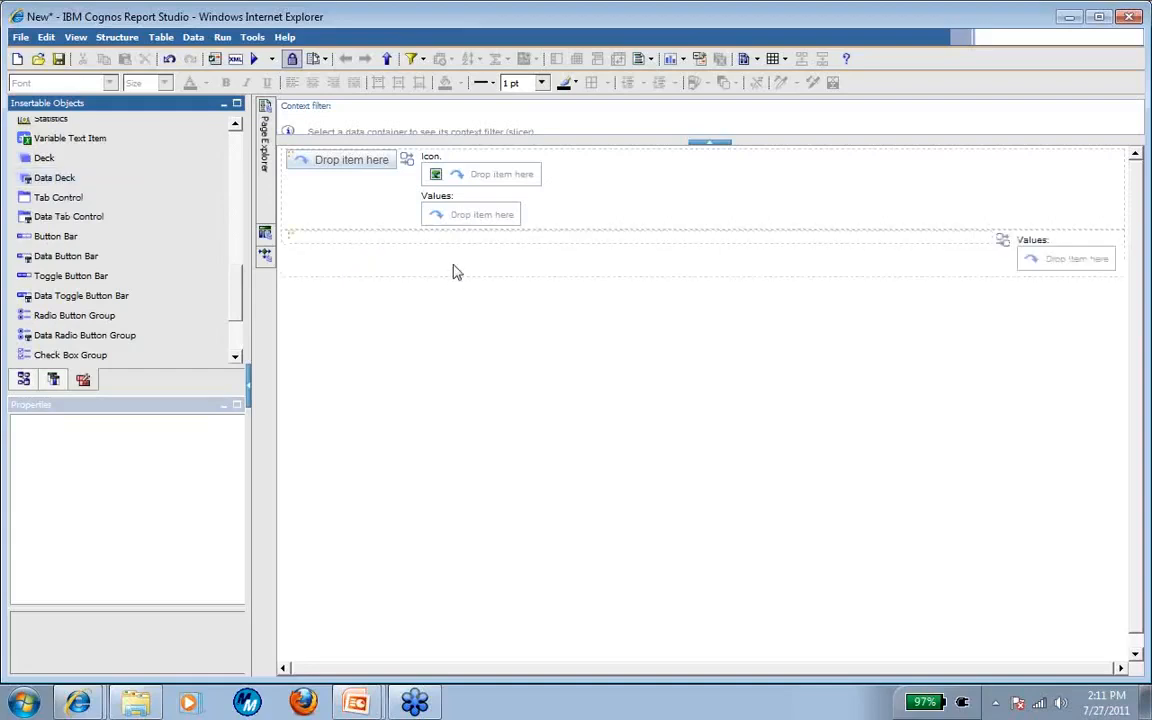
Add Year from the Sales (analysis) time dimension to the button bar and to the data deck's values
{"action": "left_click", "coordinate": [33, 384]}
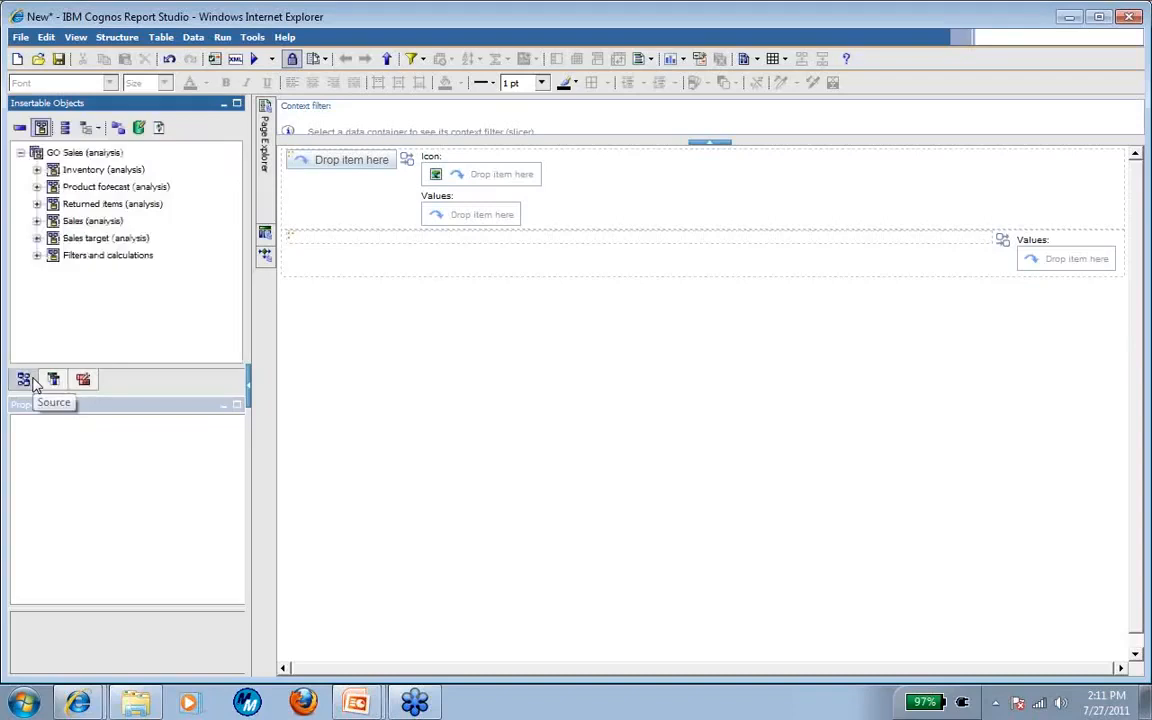
{"action": "left_click", "coordinate": [36, 222]}
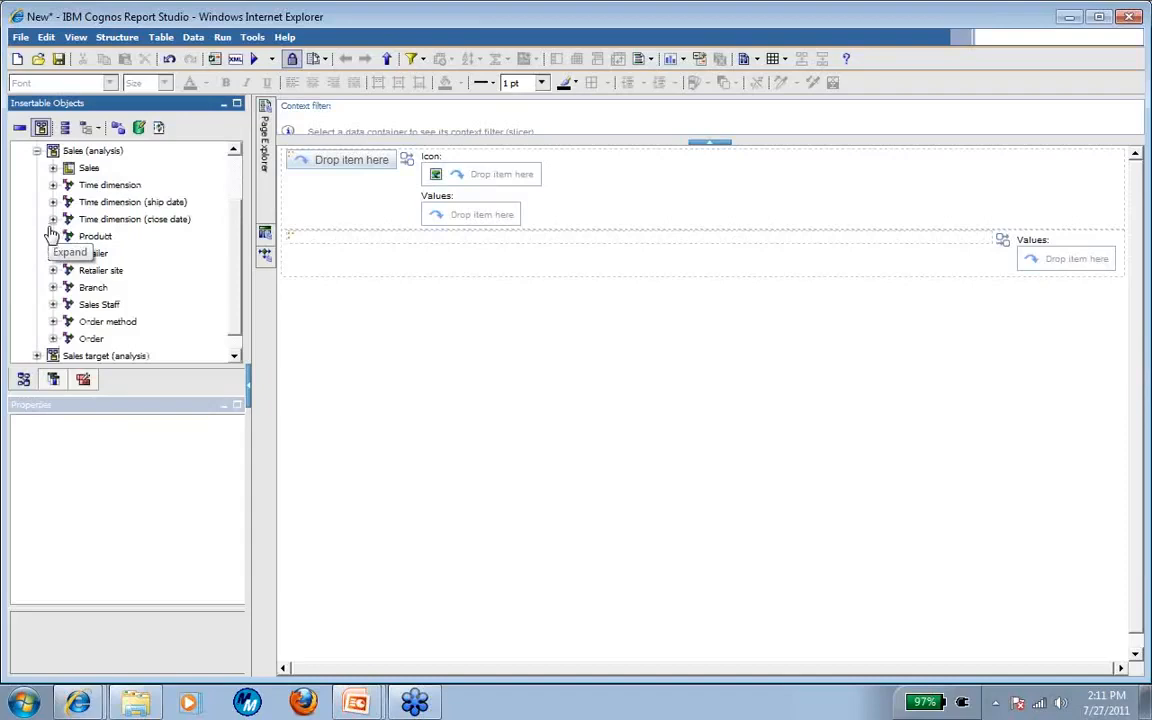
{"action": "left_click", "coordinate": [53, 185]}
{"action": "left_click", "coordinate": [69, 202]}
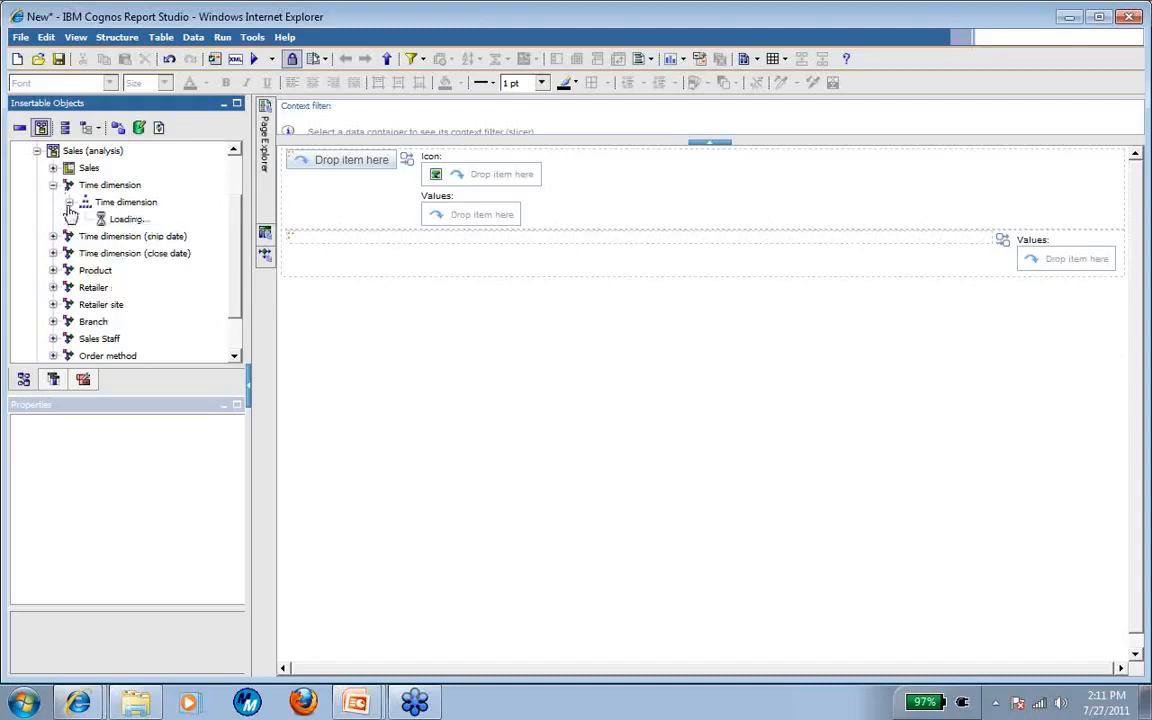
{"action": "left_click_drag", "start_coordinate": [120, 254], "coordinate": [352, 168]}
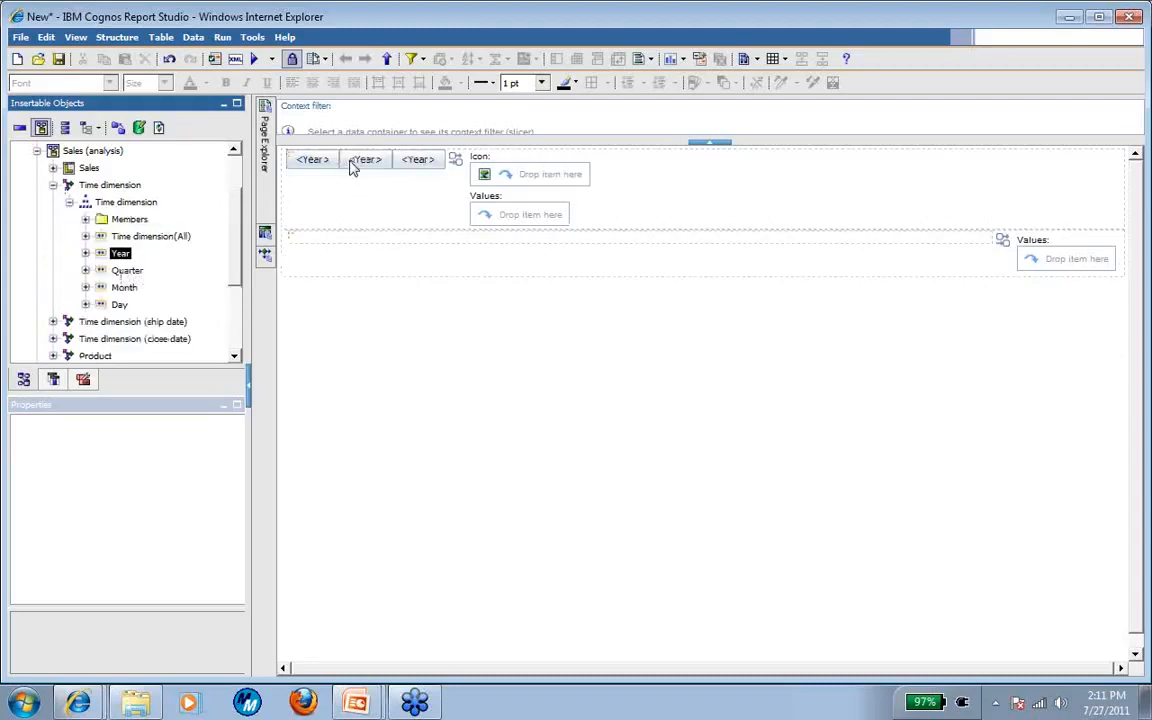
{"action": "left_click_drag", "start_coordinate": [121, 253], "coordinate": [1040, 262]}
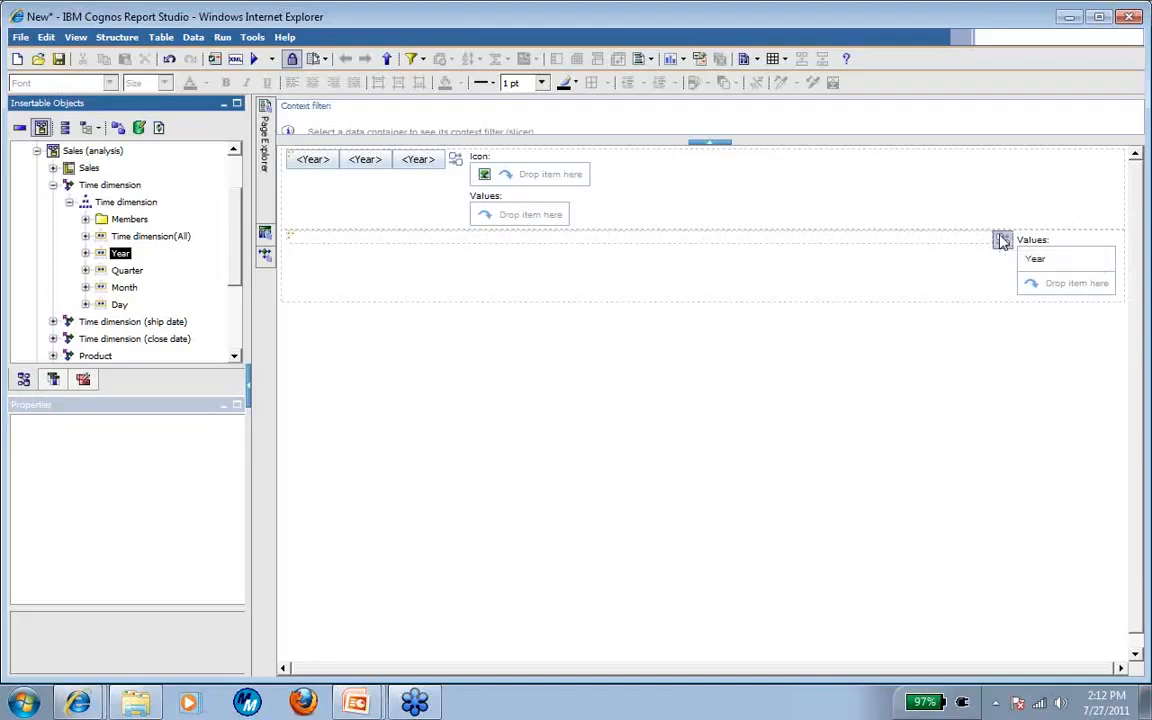
Connect the data button bar to the data deck on Year, using the Select method and a new variable
{"action": "left_click", "coordinate": [1003, 241]}
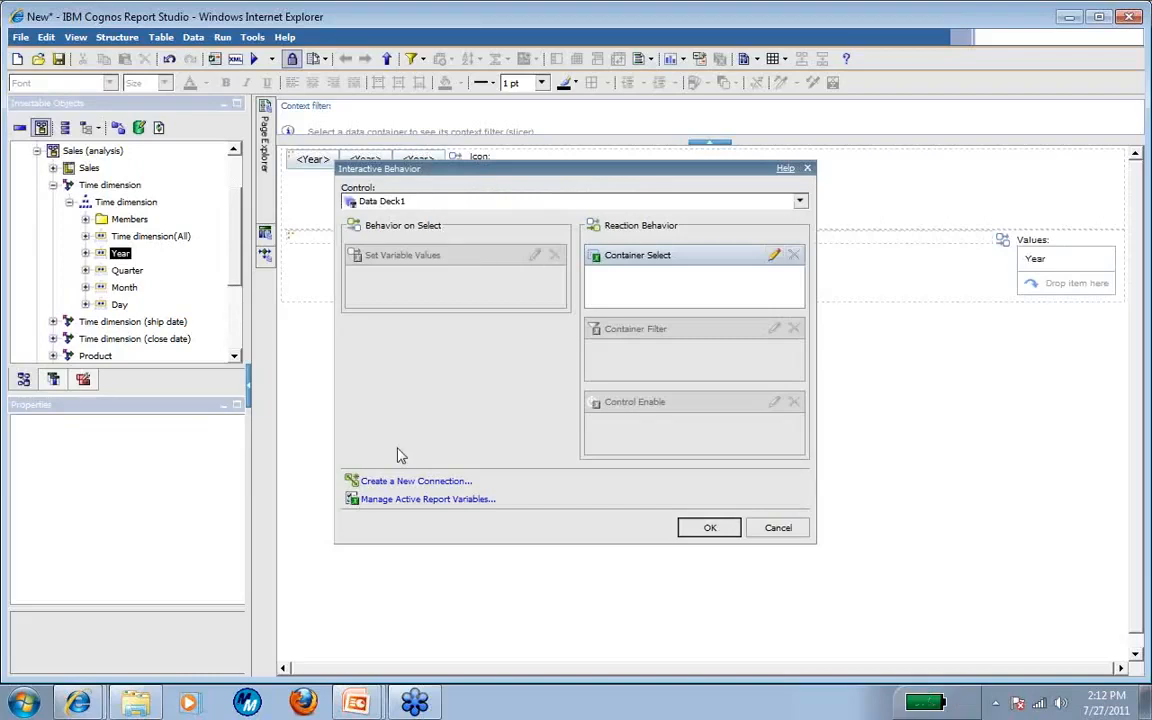
{"action": "left_click", "coordinate": [406, 482]}
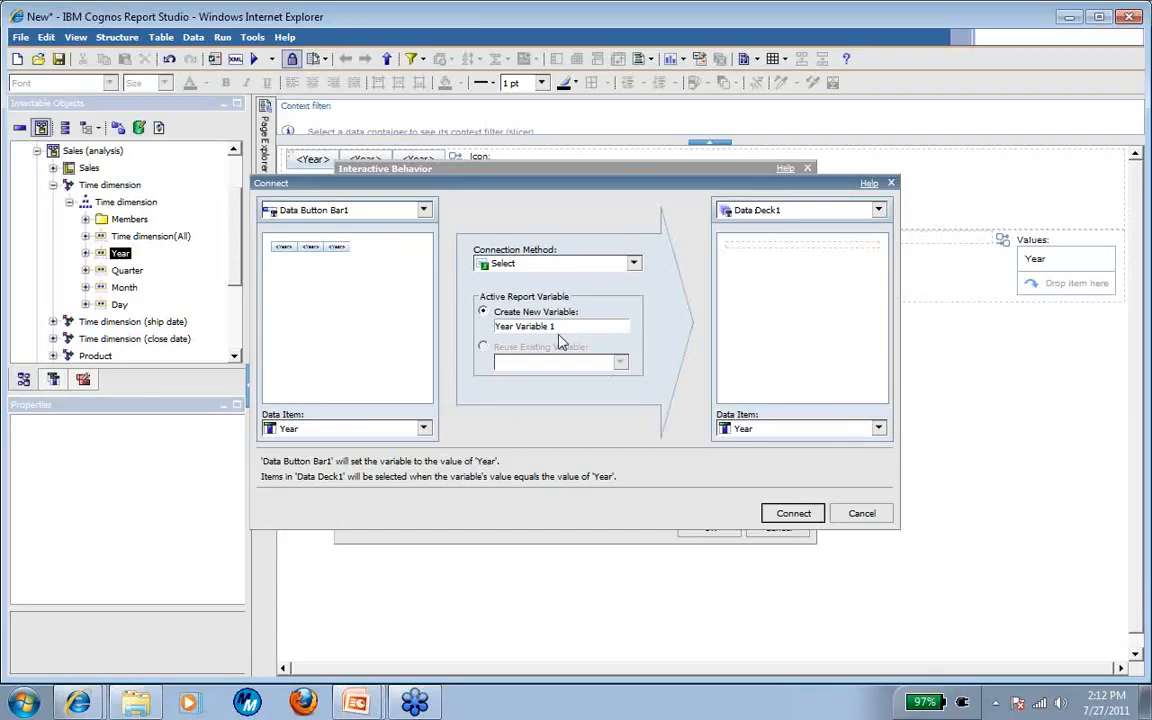
{"action": "left_click", "coordinate": [785, 514]}
{"action": "left_click", "coordinate": [728, 531]}
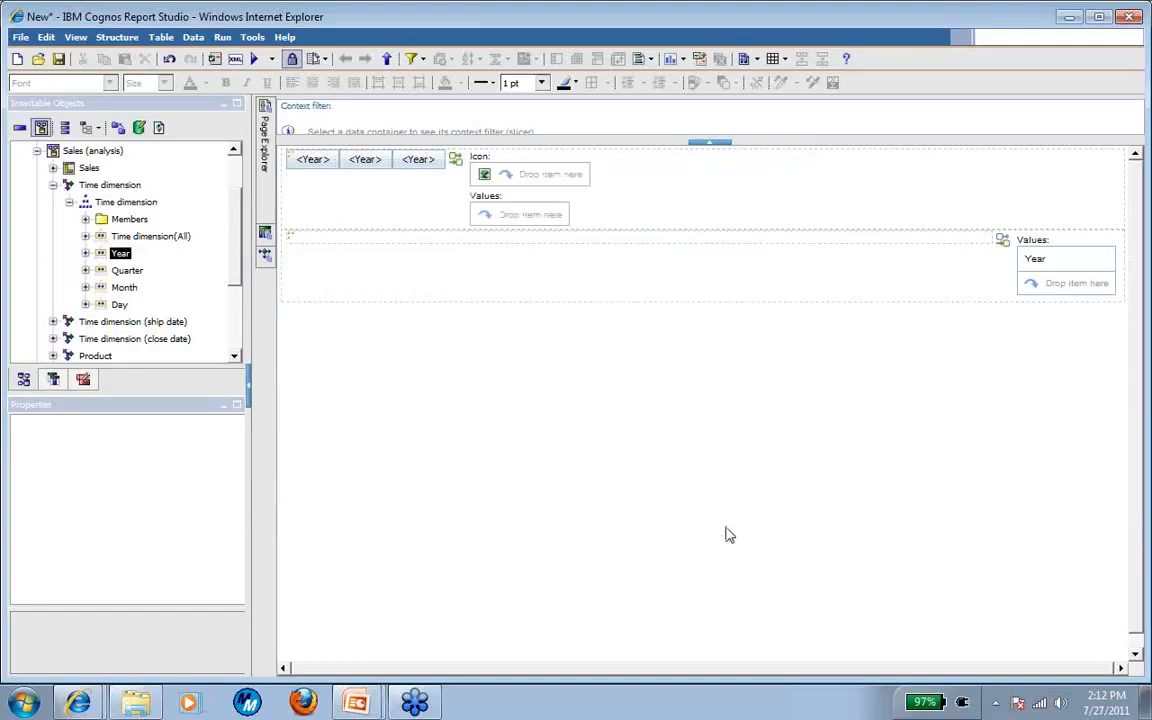
Rename the data button bar as "Data Button Bar - Year"
{"action": "left_click", "coordinate": [292, 163]}
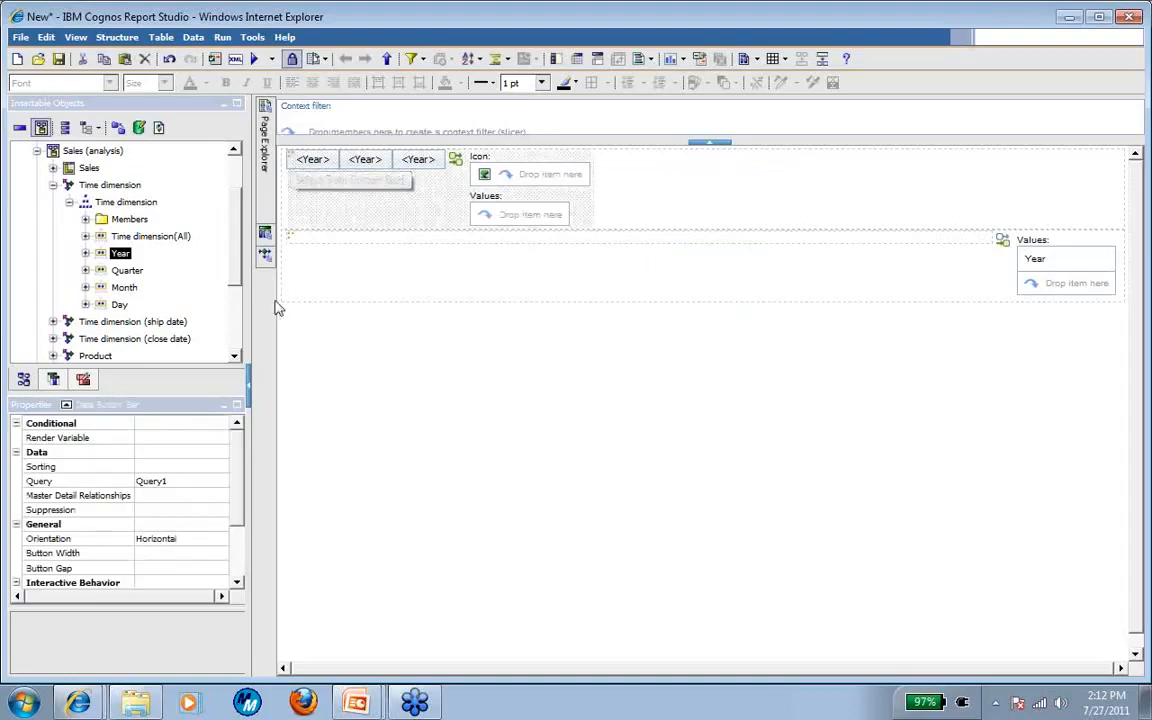
{"action": "scroll", "coordinate": [220, 500], "scroll_direction": "down", "scroll_amount": 2}
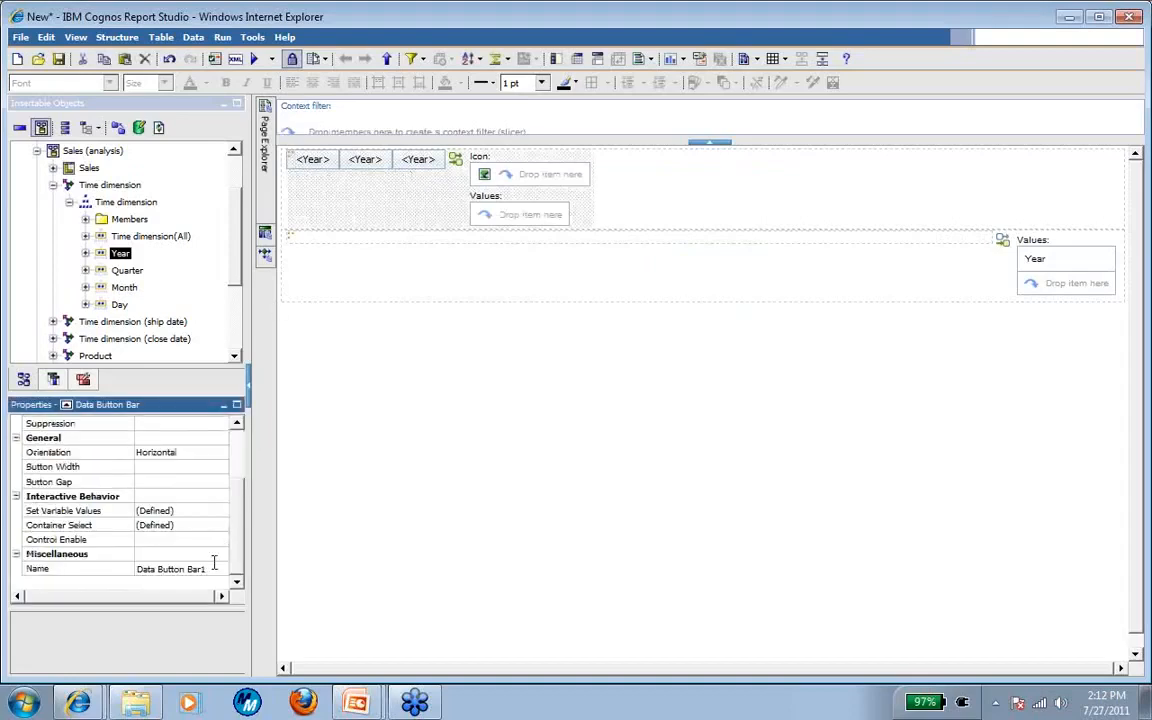
{"action": "left_click", "coordinate": [213, 564]}
{"action": "type", "text": "- Year"}
{"action": "left_click", "coordinate": [322, 252]}
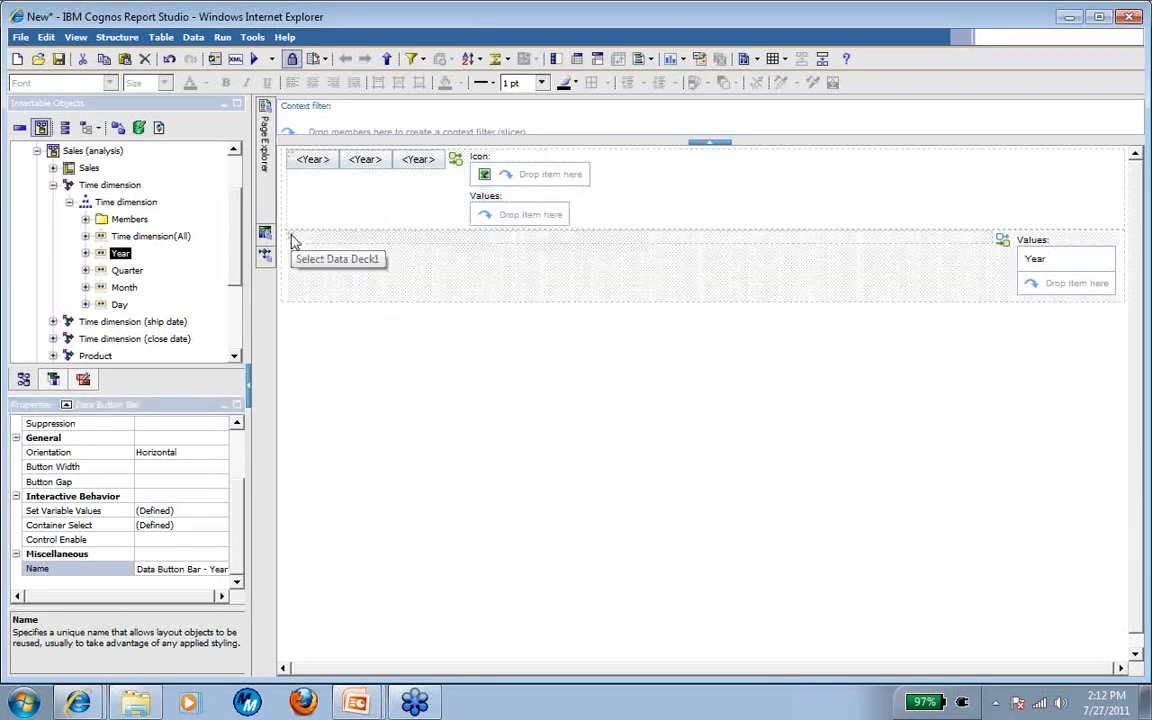
Rename the data deck as "Data Deck - Year"
{"action": "left_click", "coordinate": [293, 241]}
{"action": "left_click", "coordinate": [192, 567]}
{"action": "key", "text": "BackSpace"}
{"action": "type", "text": "- Year"}
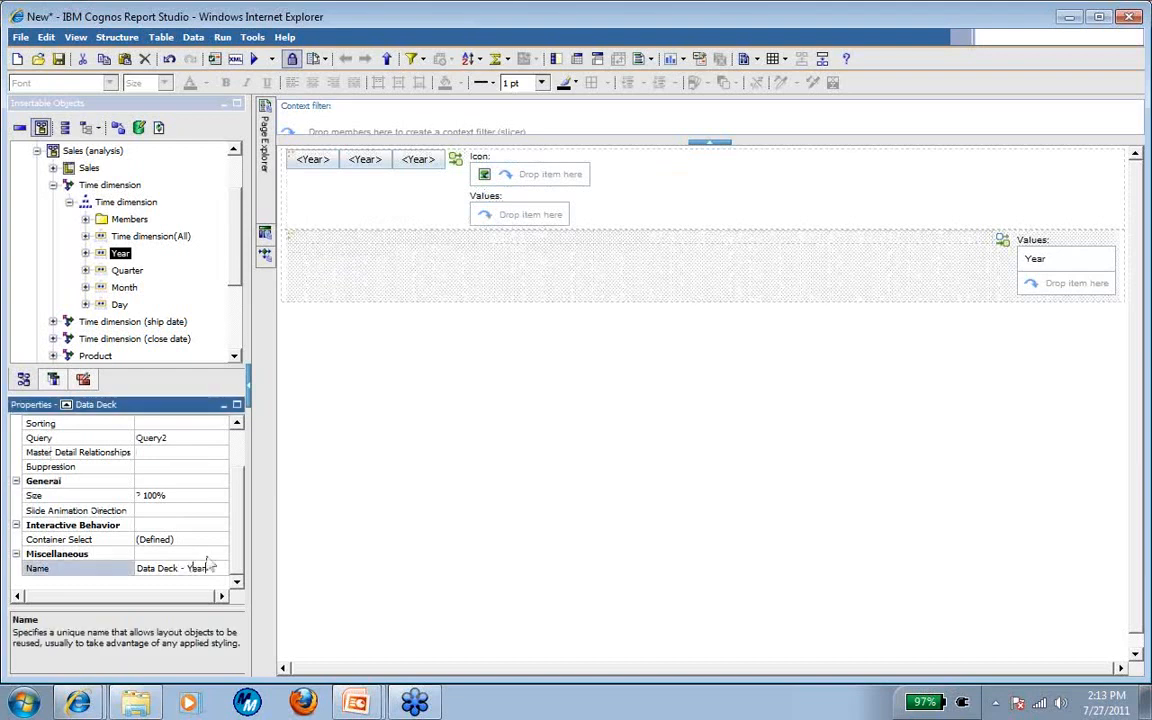
{"action": "left_click", "coordinate": [584, 508]}
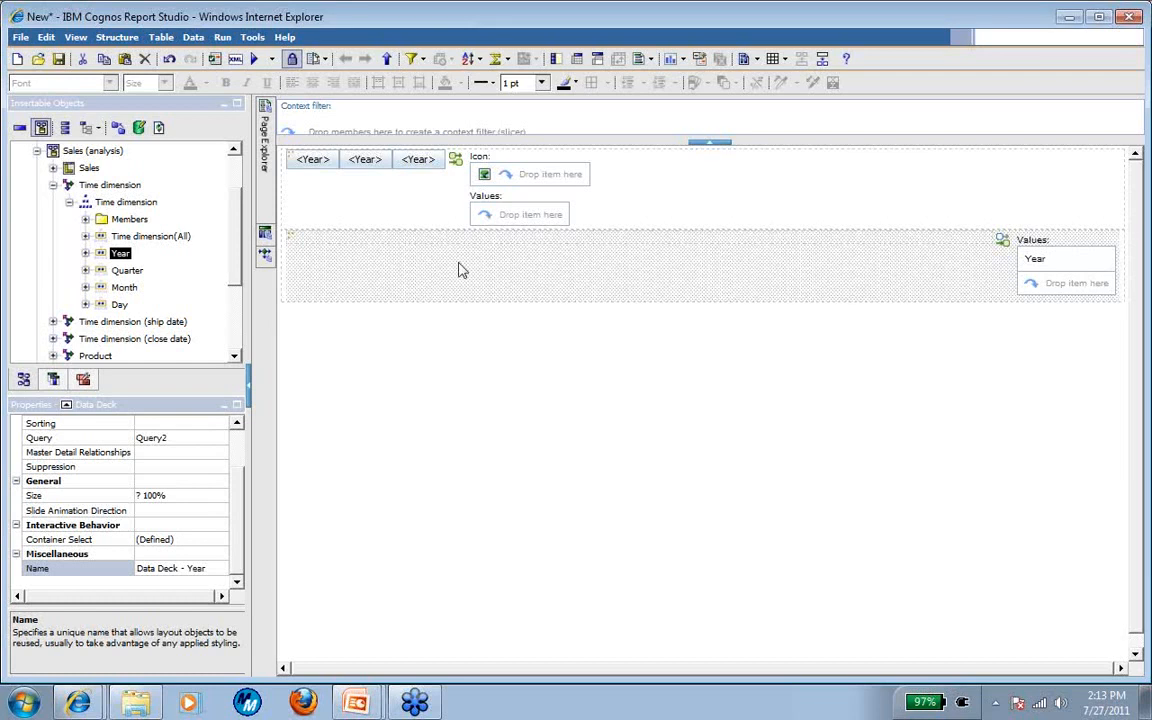
Insert a tab control inside the year data deck
{"action": "left_click", "coordinate": [83, 379]}
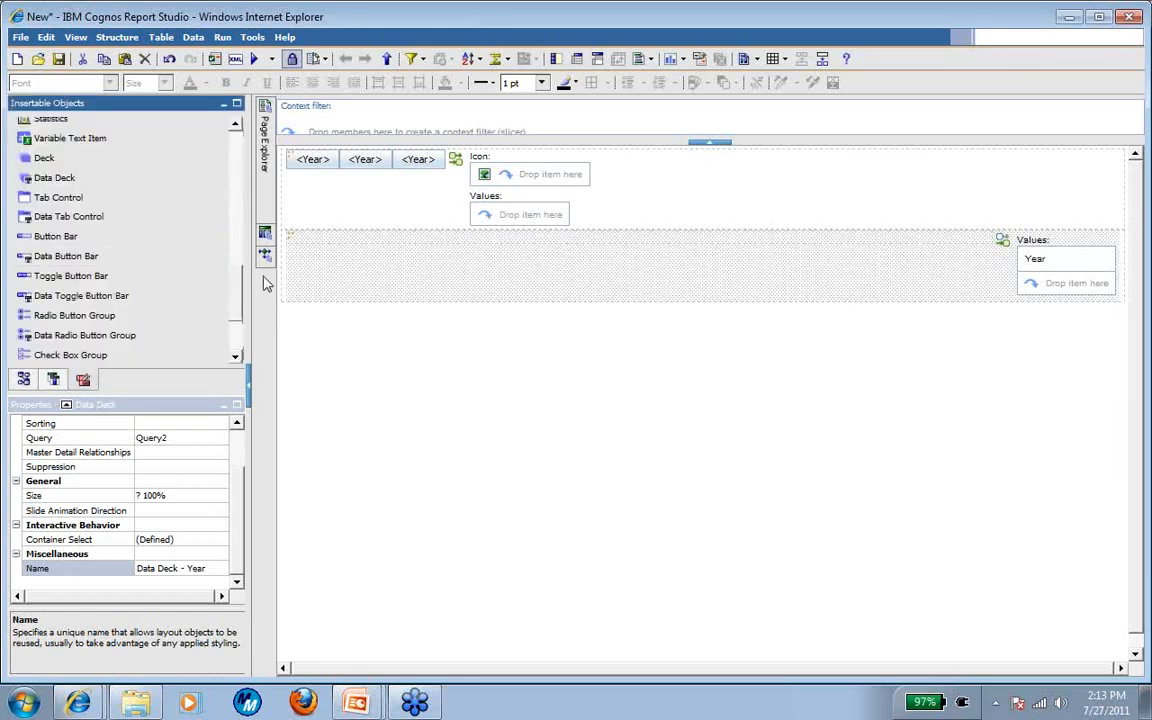
{"action": "left_click", "coordinate": [54, 203]}
{"action": "left_click_drag", "start_coordinate": [55, 208], "coordinate": [363, 235]}
{"action": "left_click_drag", "start_coordinate": [355, 240], "coordinate": [357, 244]}
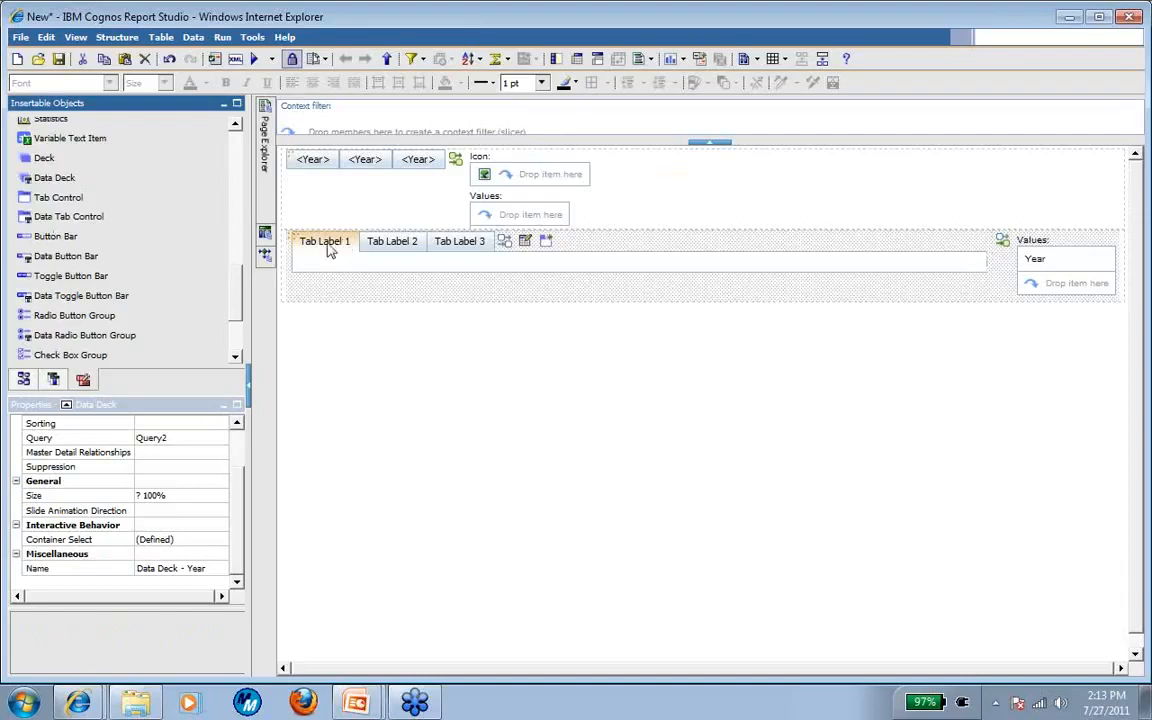
Label the tab control's three tabs Pie, Bar and List, in that order
{"action": "double_click", "coordinate": [336, 245]}
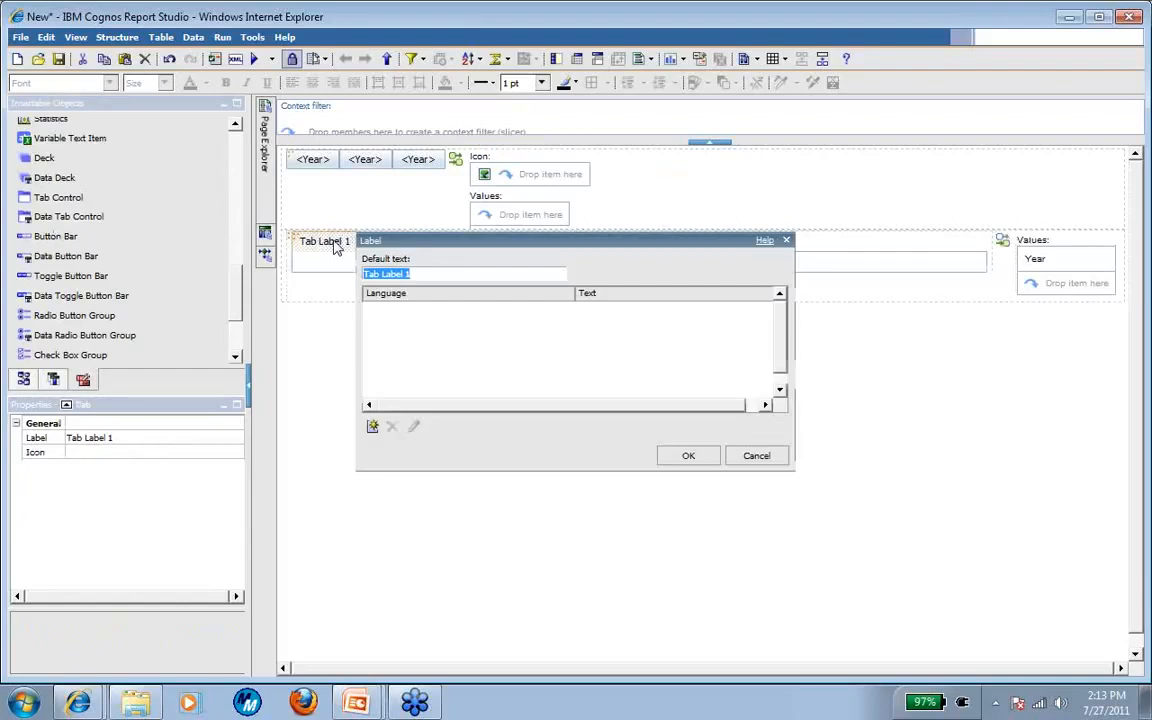
{"action": "type", "text": "Pie"}
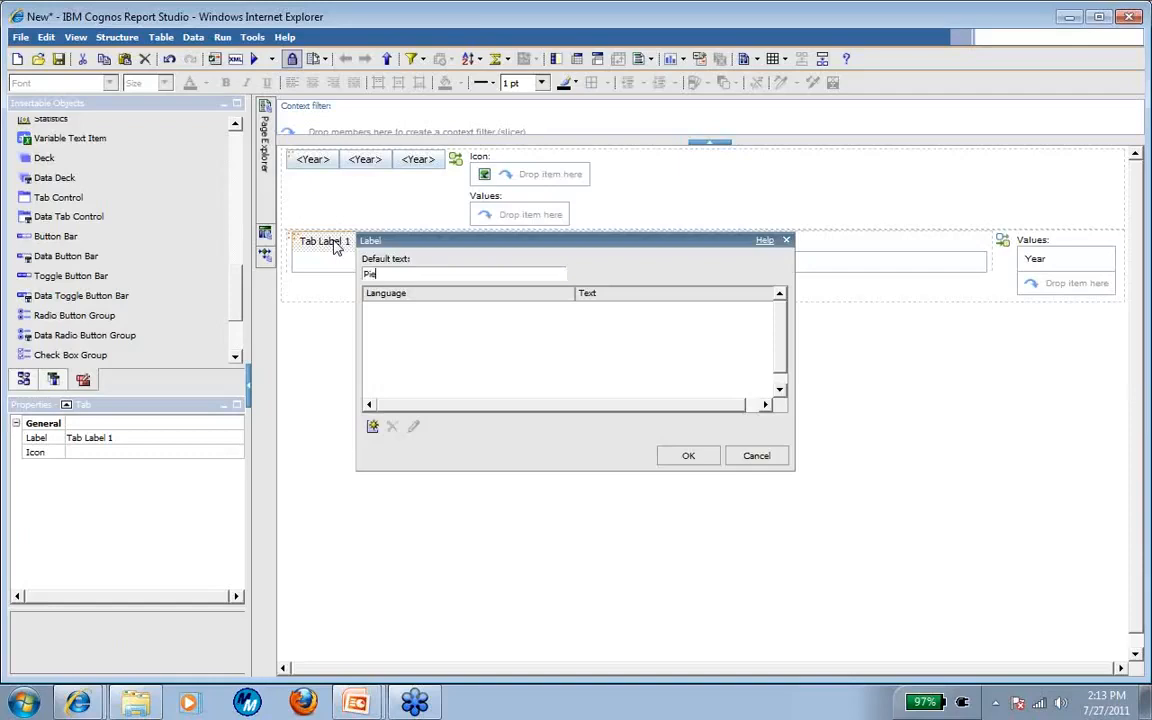
{"action": "left_click", "coordinate": [676, 456]}
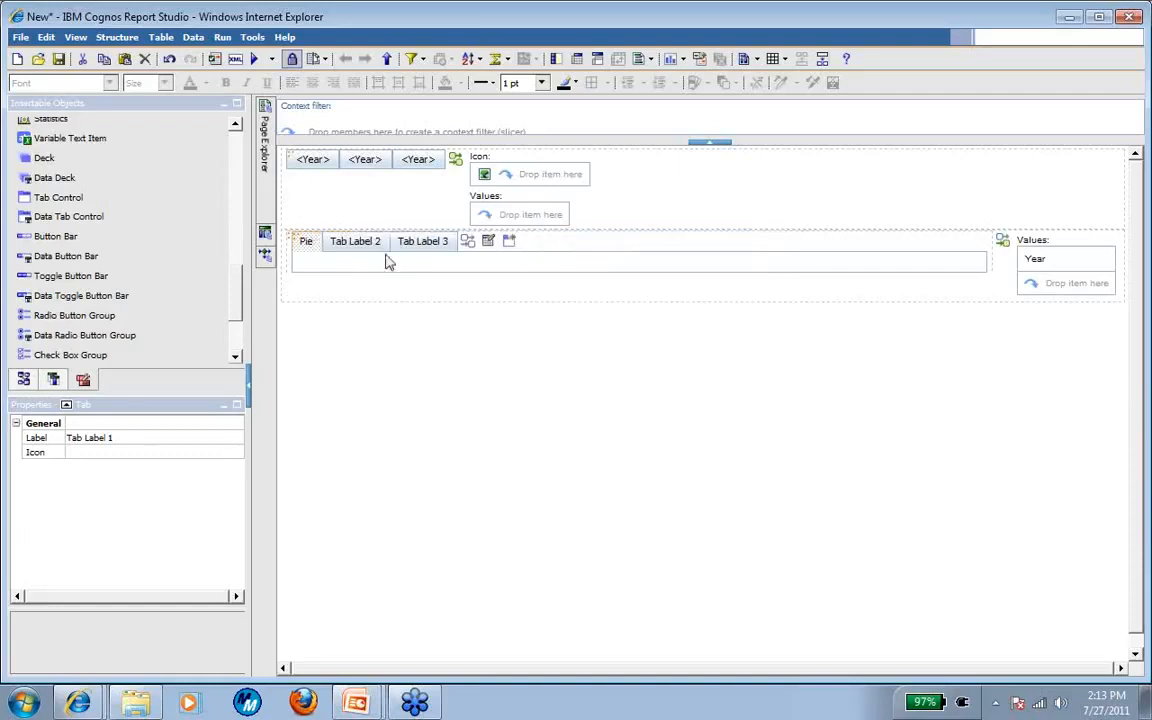
{"action": "double_click", "coordinate": [356, 245]}
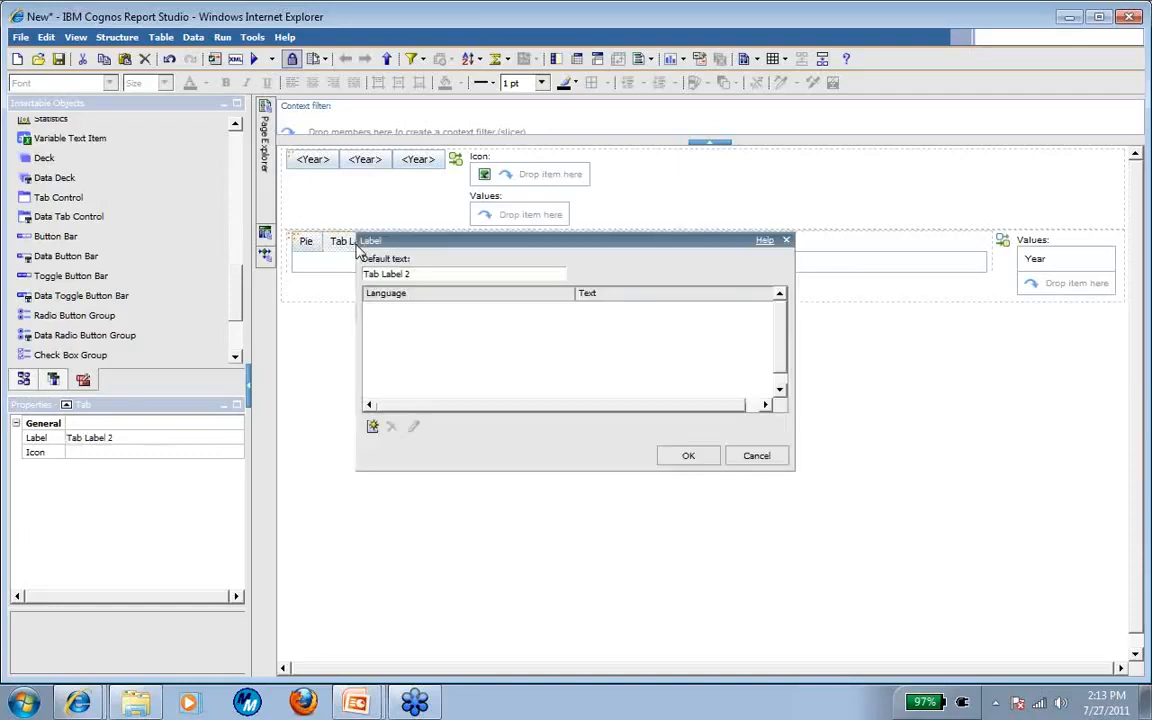
{"action": "type", "text": "Bar"}
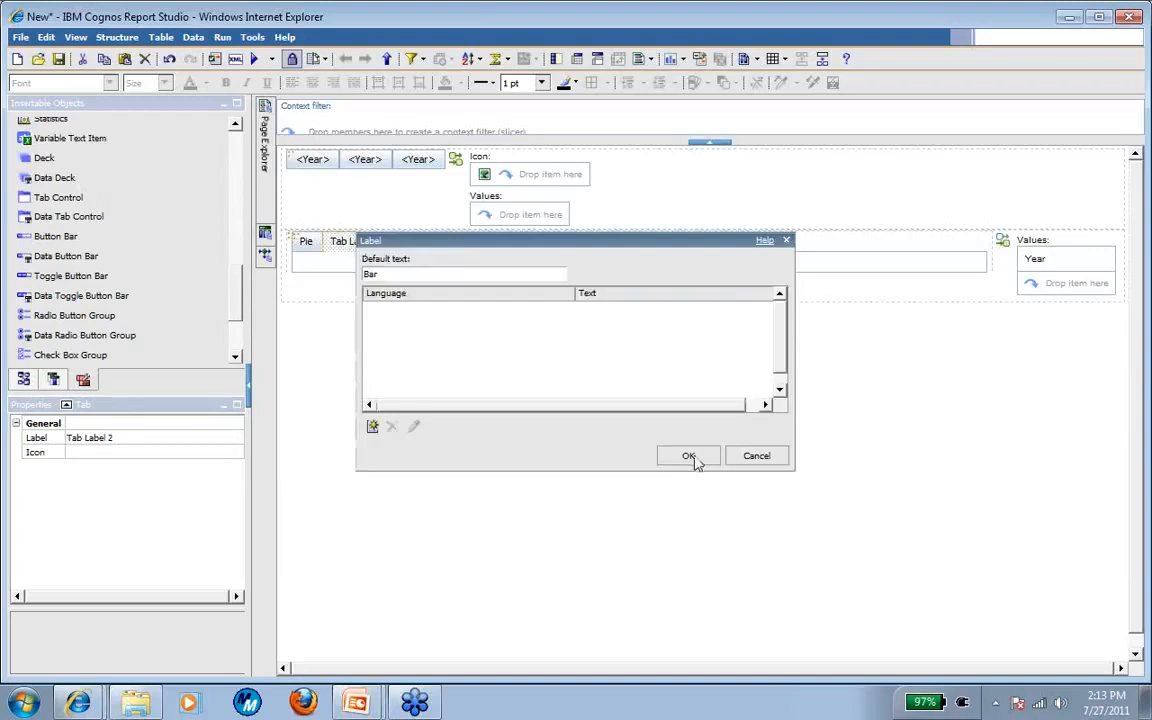
{"action": "left_click", "coordinate": [688, 456]}
{"action": "double_click", "coordinate": [386, 245]}
{"action": "type", "text": "L"}
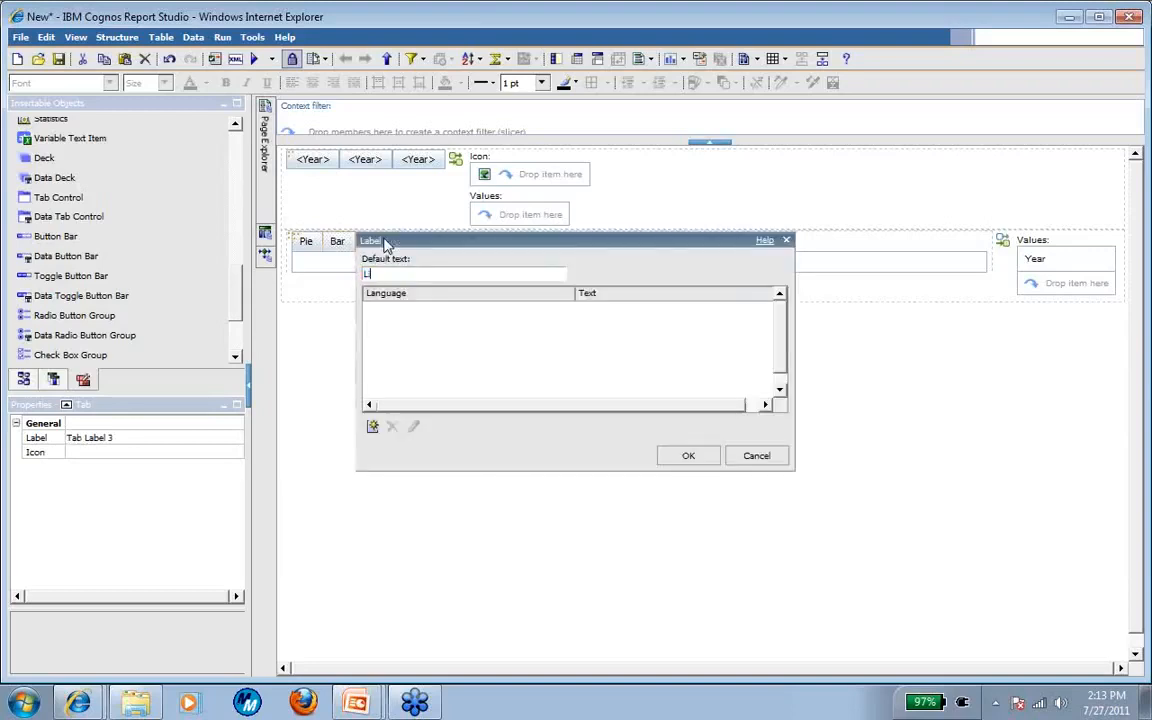
{"action": "type", "text": "ist"}
{"action": "left_click", "coordinate": [684, 456]}
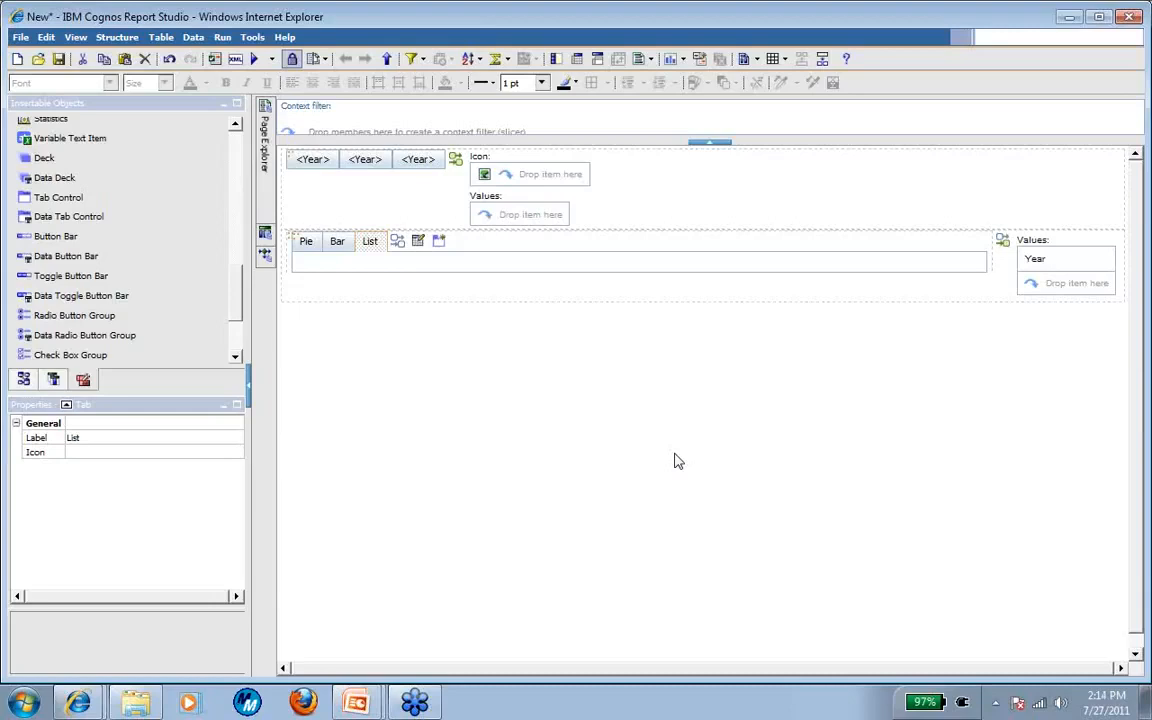
Rename the tab control as "Tab Control - Display Type"
{"action": "left_click", "coordinate": [300, 245]}
{"action": "scroll", "coordinate": [200, 500], "scroll_direction": "down", "scroll_amount": 1}
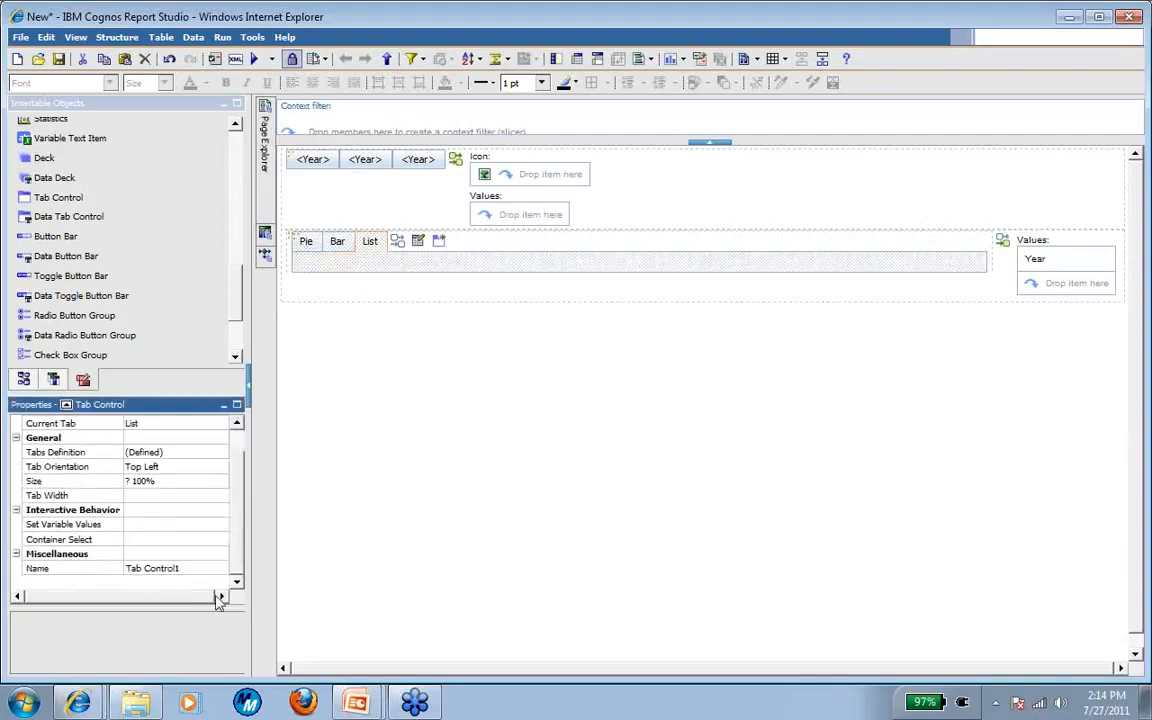
{"action": "left_click", "coordinate": [188, 569]}
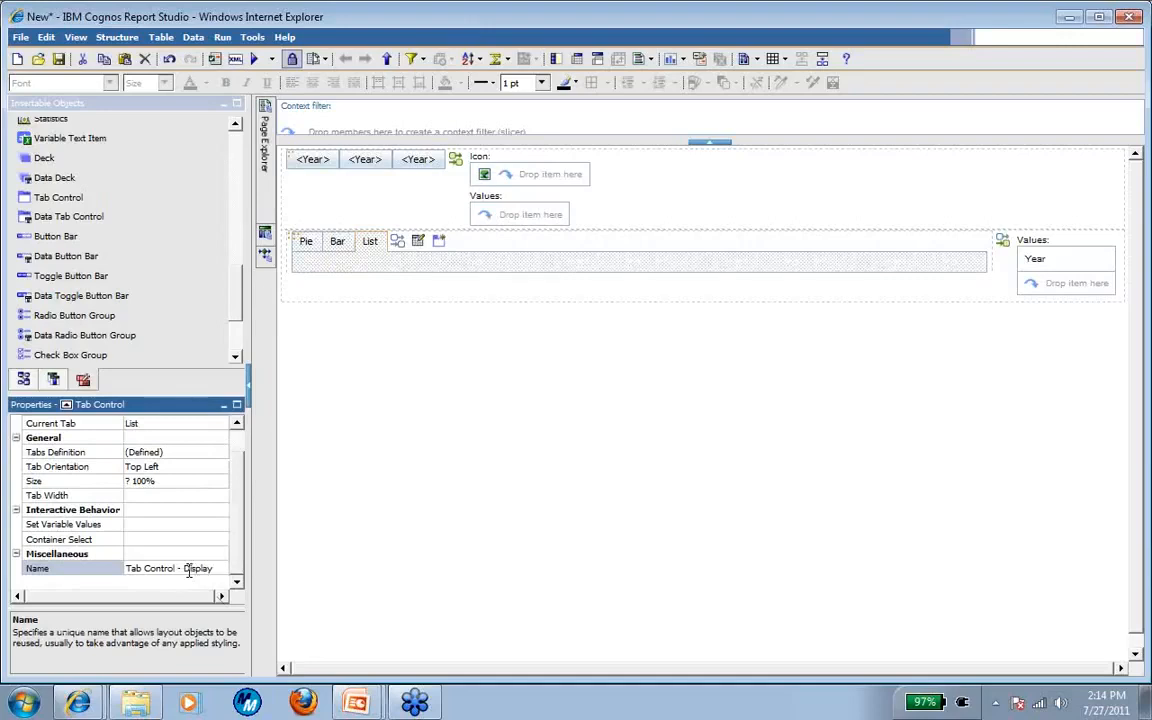
{"action": "type", "text": "pe"}
{"action": "left_click", "coordinate": [438, 529]}
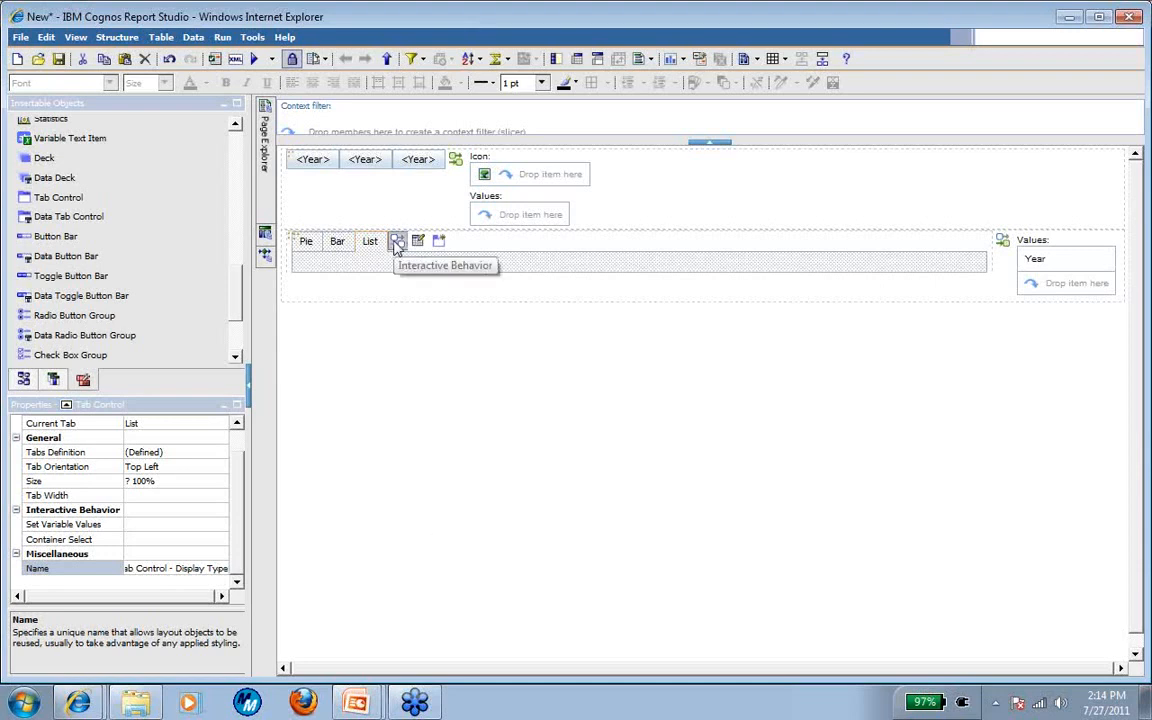
Create an active report variable named Display_v from the Display Type tab control's interactive behavior settings
{"action": "left_click", "coordinate": [397, 243]}
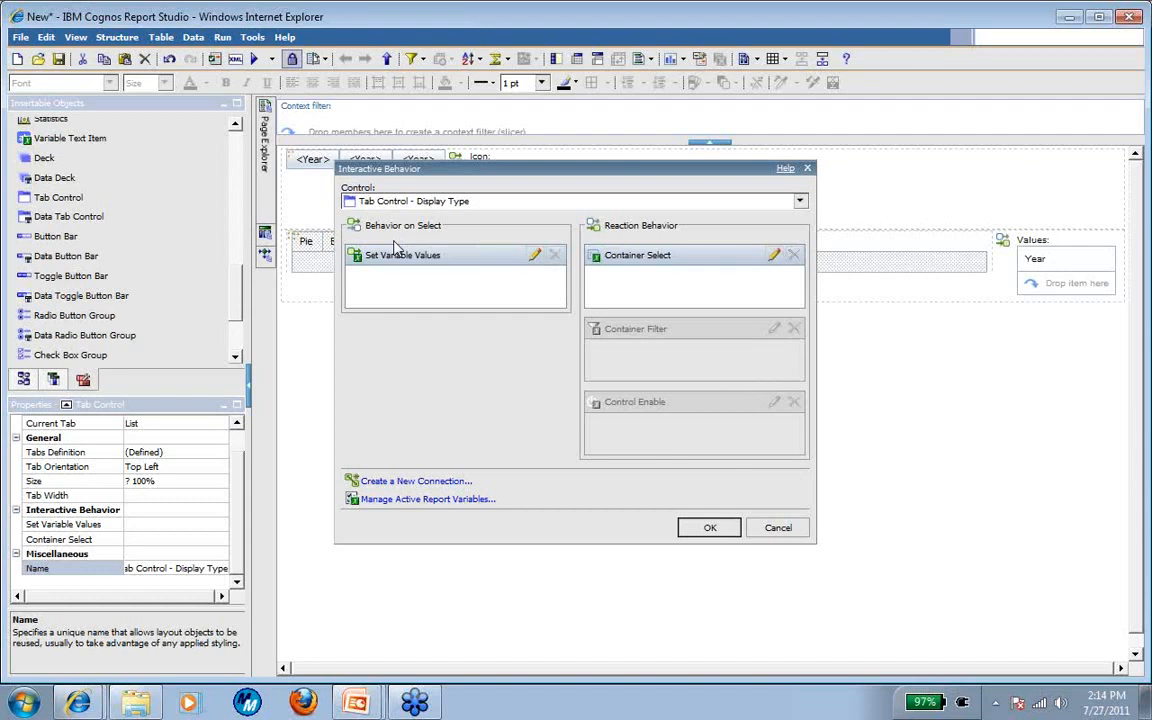
{"action": "left_click", "coordinate": [535, 256]}
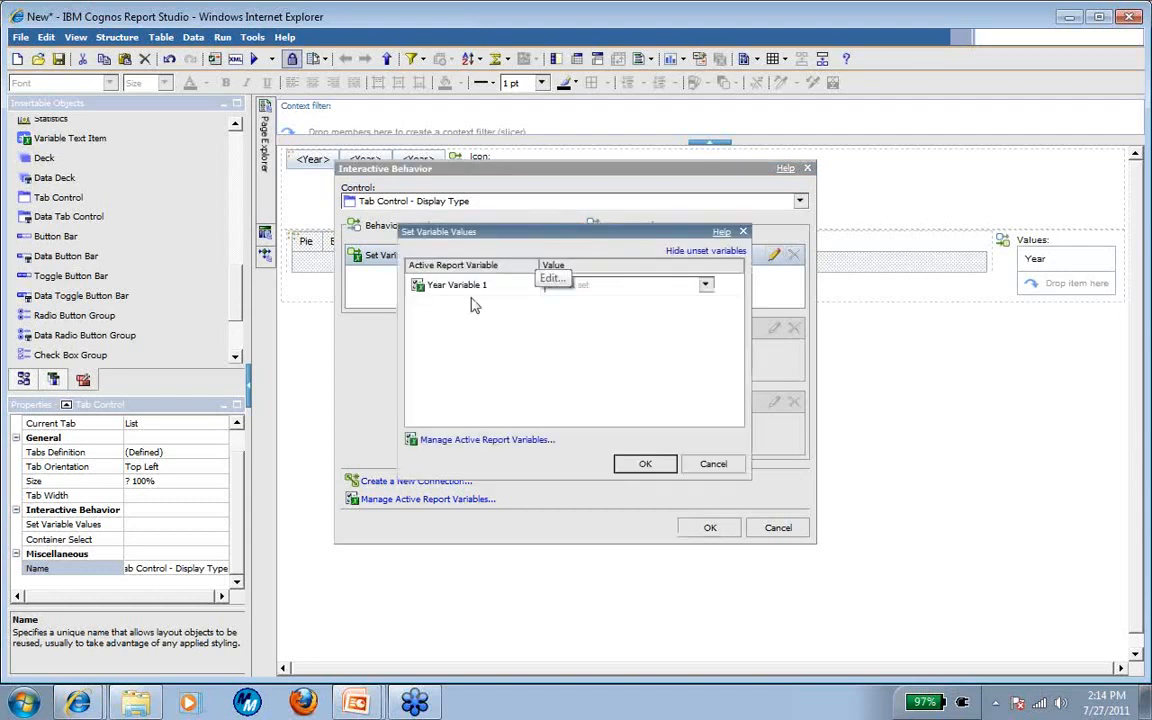
{"action": "left_click", "coordinate": [490, 440]}
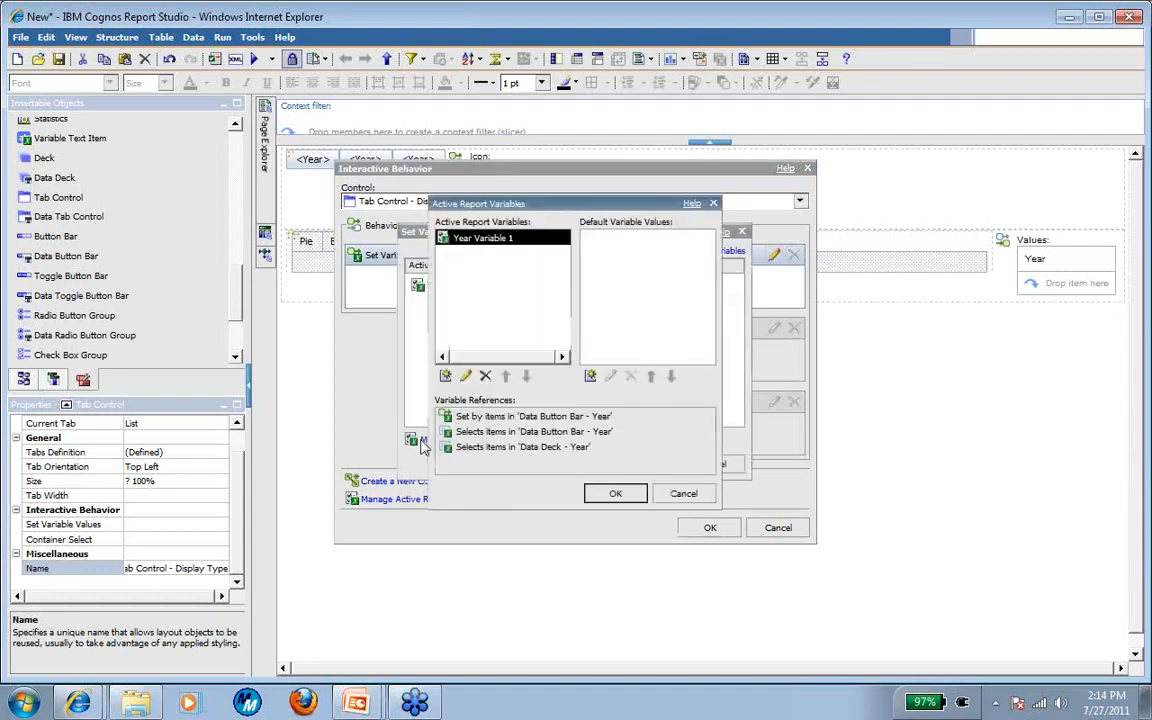
{"action": "left_click", "coordinate": [446, 376]}
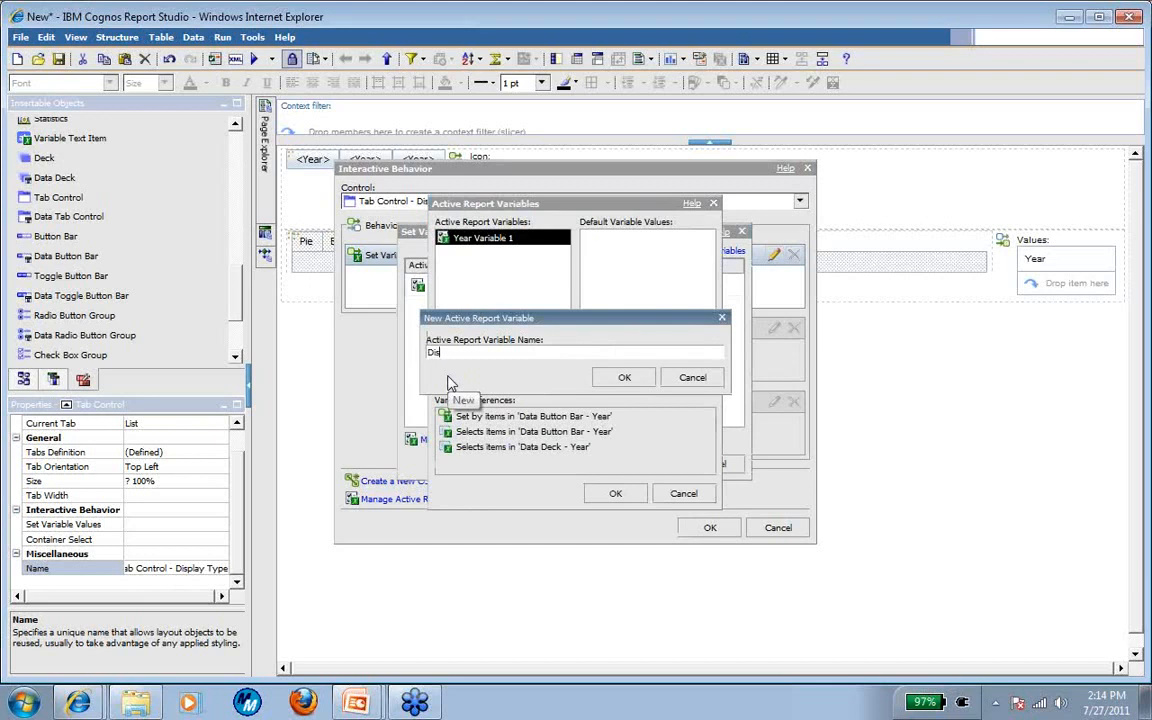
{"action": "type", "text": "Display_v"}
{"action": "left_click", "coordinate": [624, 377]}
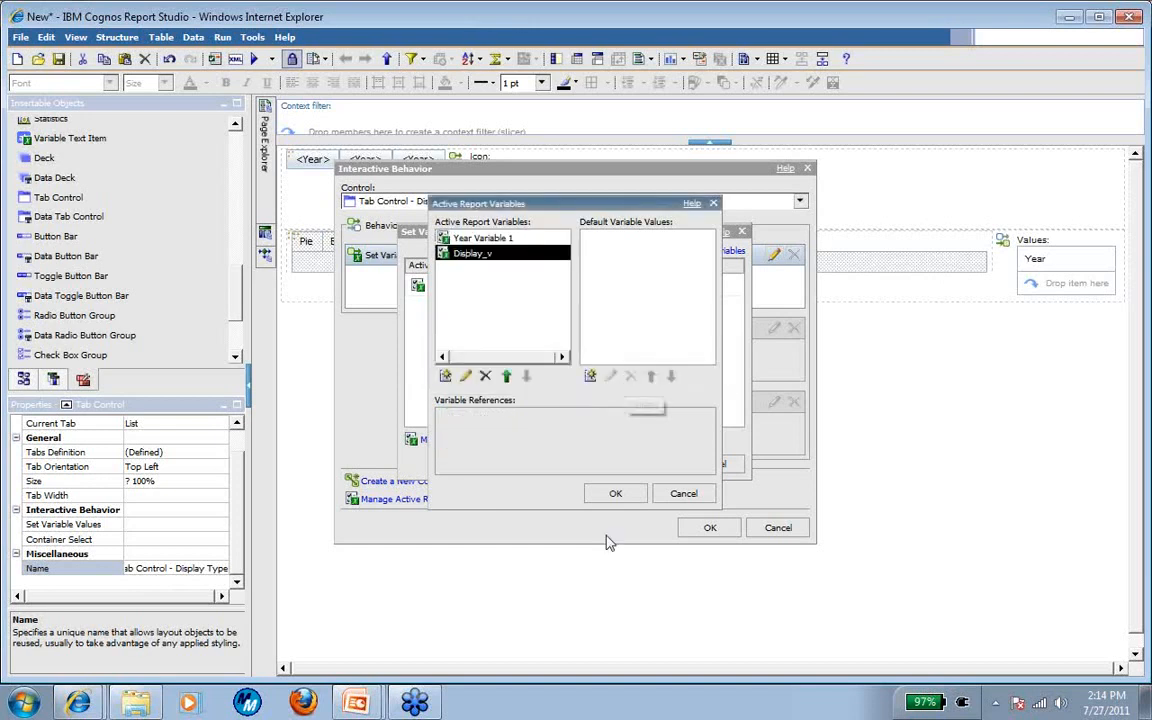
{"action": "left_click", "coordinate": [615, 493]}
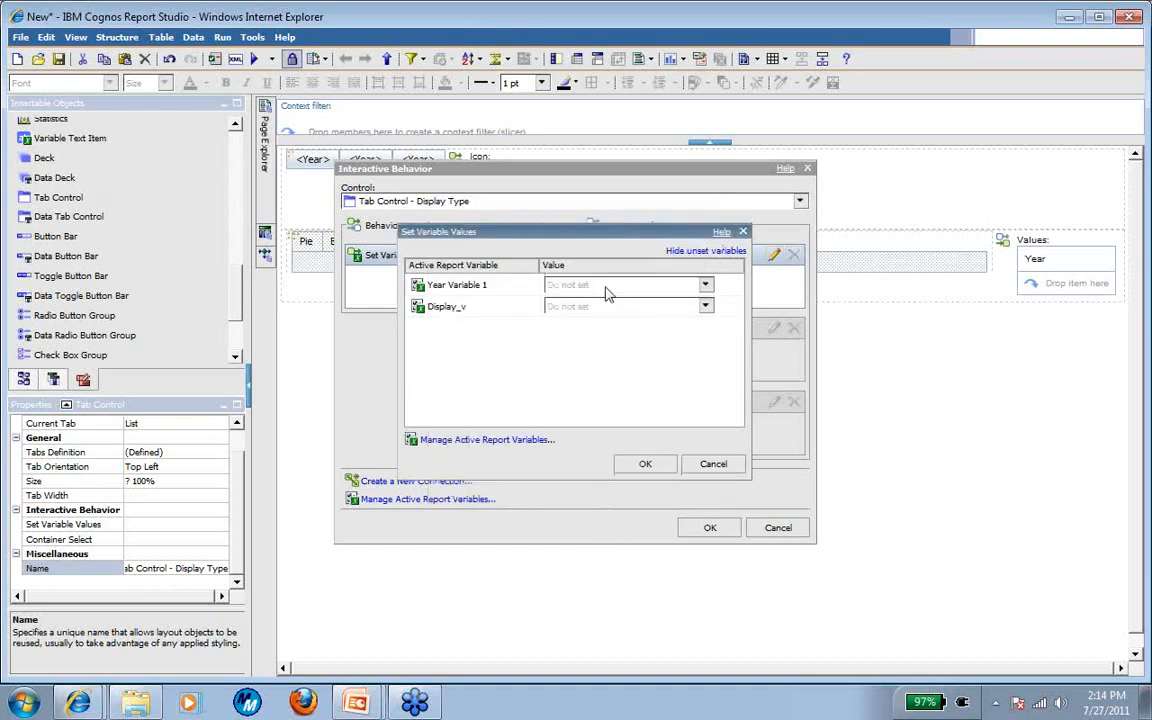
Make selecting a tab in the Display Type control set the Display_v variable to Label
{"action": "left_click", "coordinate": [705, 306]}
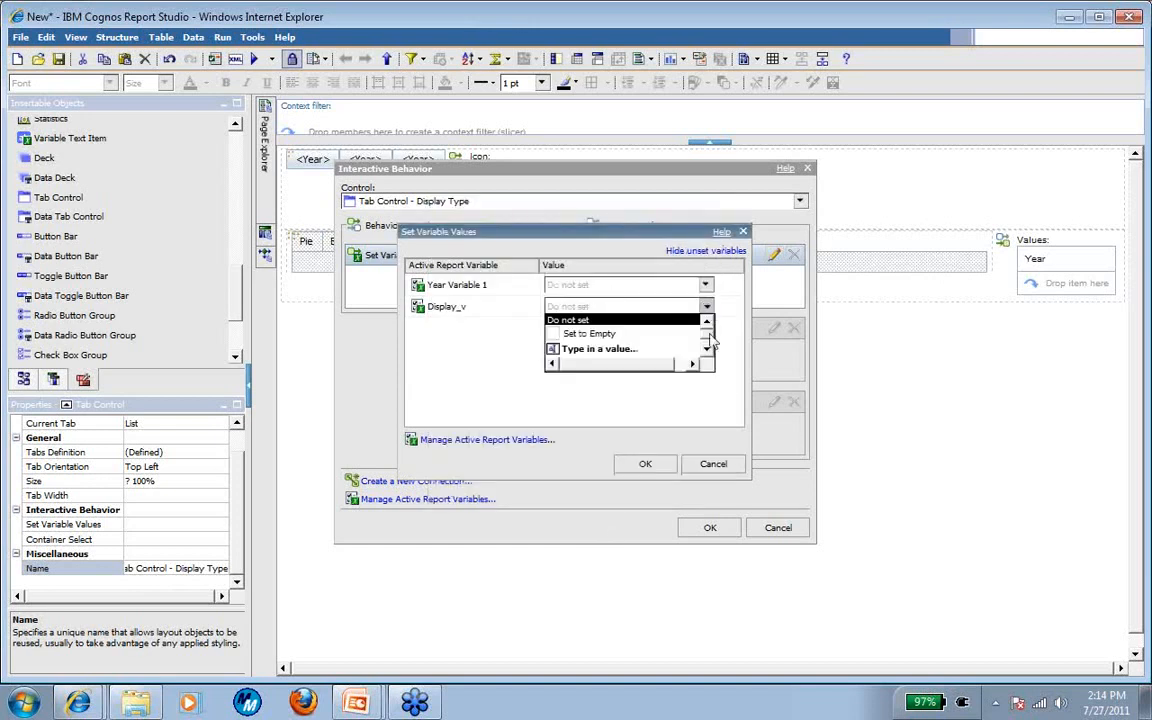
{"action": "left_click", "coordinate": [708, 350]}
{"action": "left_click", "coordinate": [590, 349]}
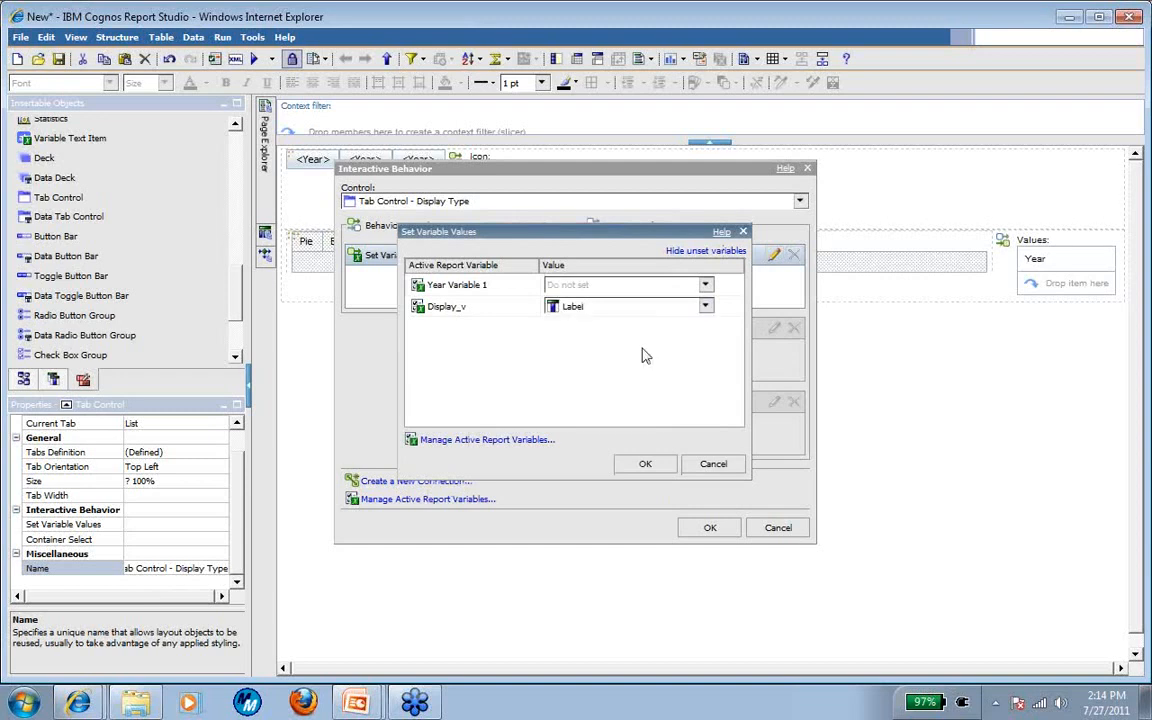
{"action": "left_click", "coordinate": [648, 465]}
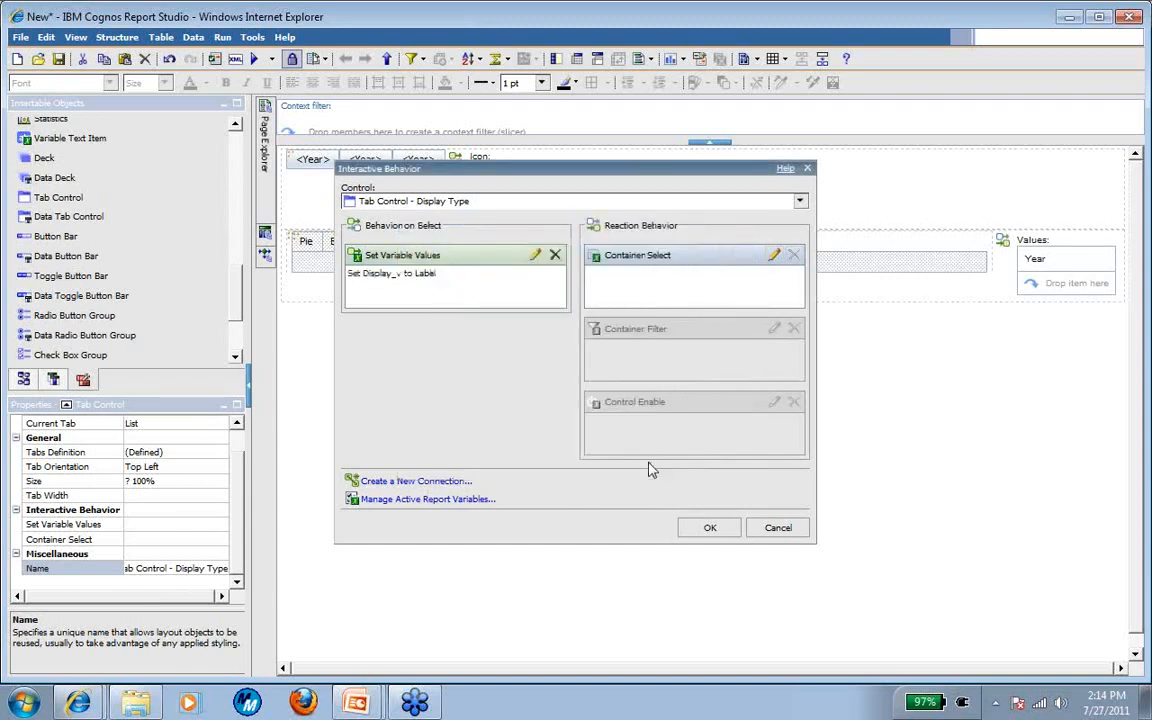
Add a container select condition to the tab control comparing Label in Display_v, and apply its interactive behavior
{"action": "left_click", "coordinate": [776, 255]}
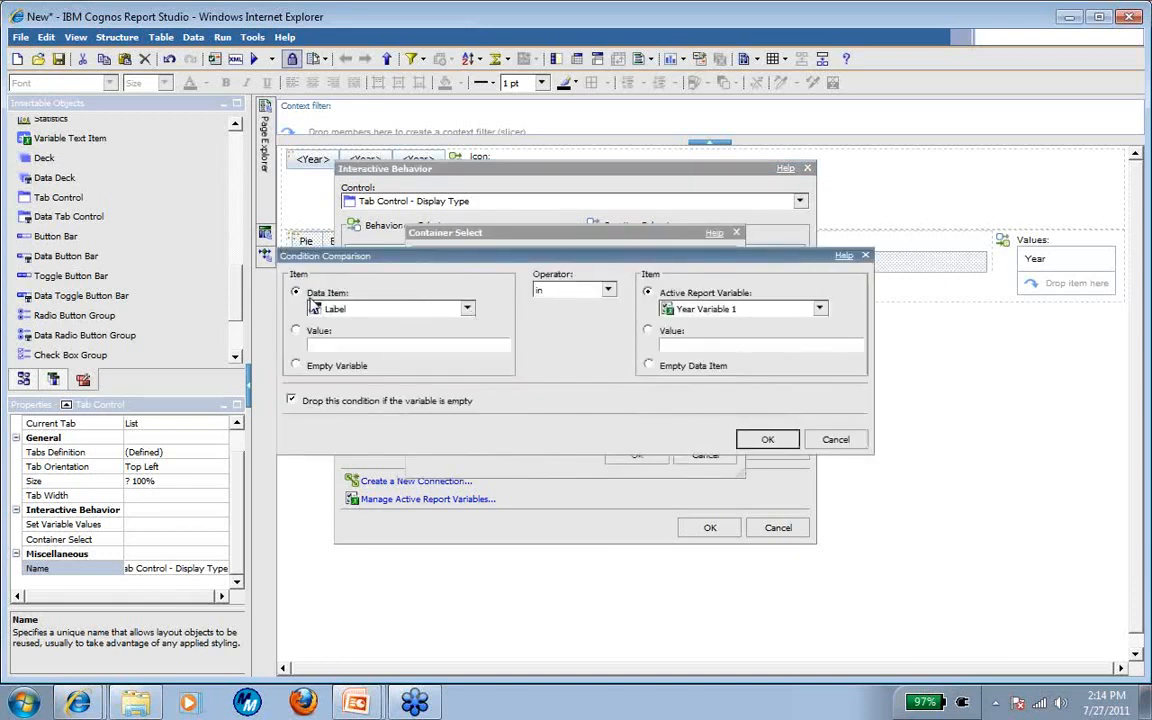
{"action": "left_click", "coordinate": [820, 309]}
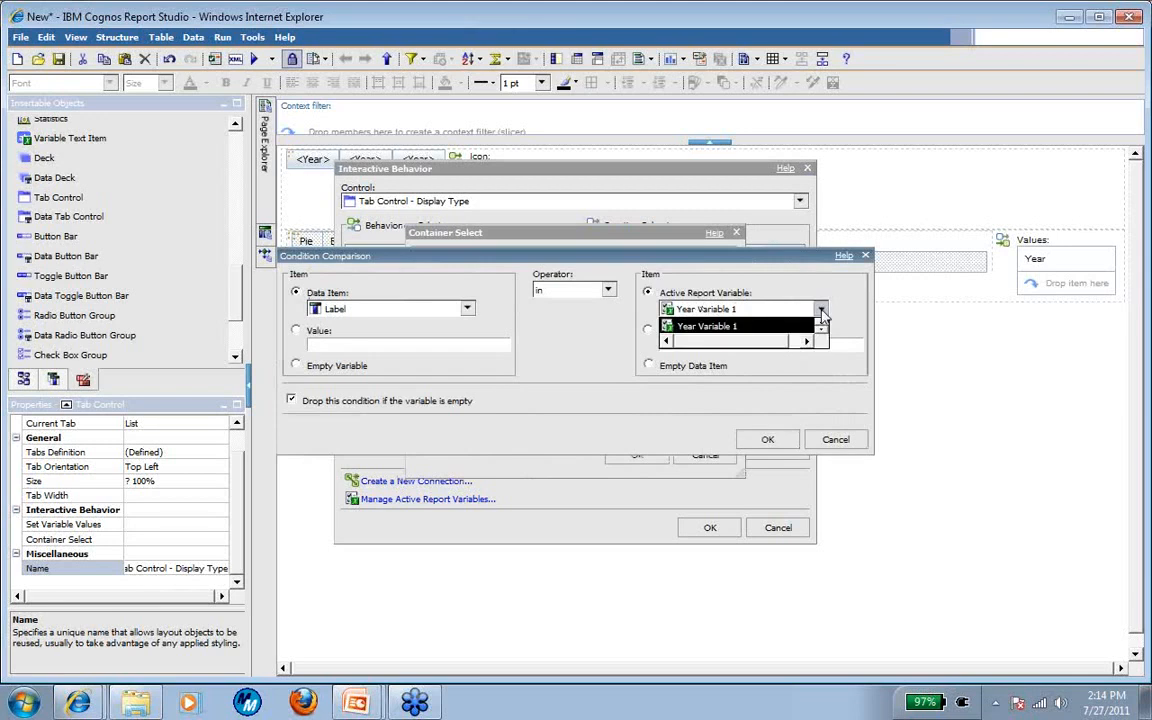
{"action": "left_click", "coordinate": [821, 330]}
{"action": "left_click", "coordinate": [821, 330]}
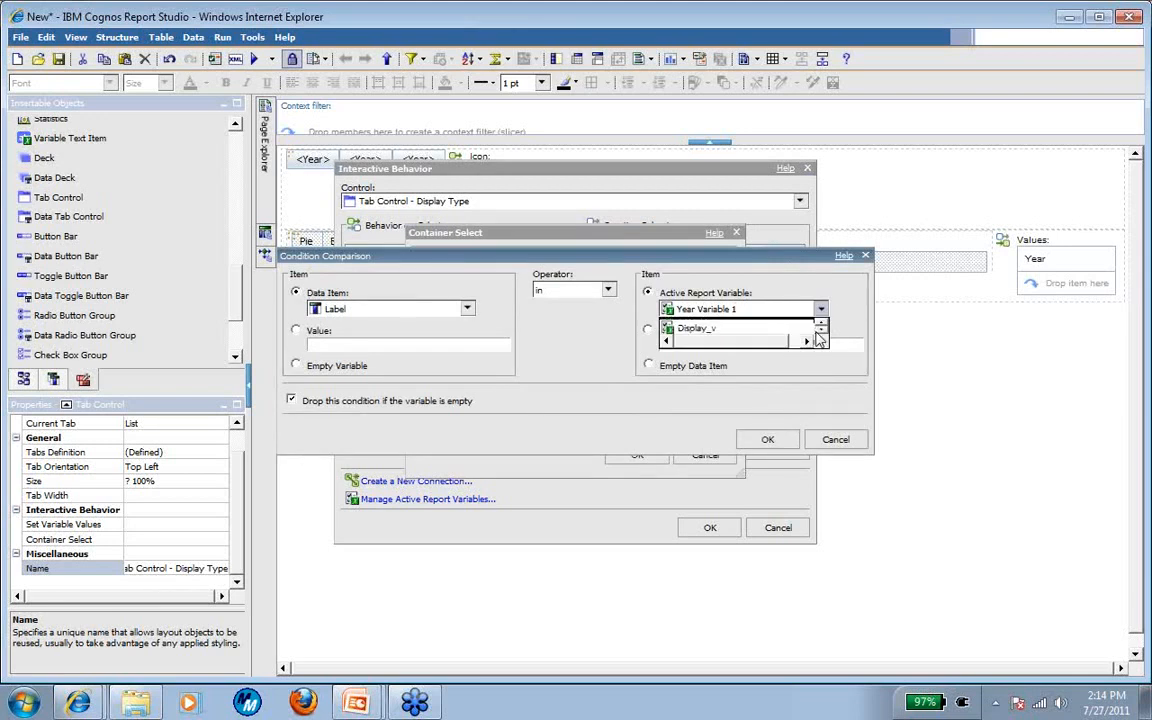
{"action": "left_click", "coordinate": [738, 329]}
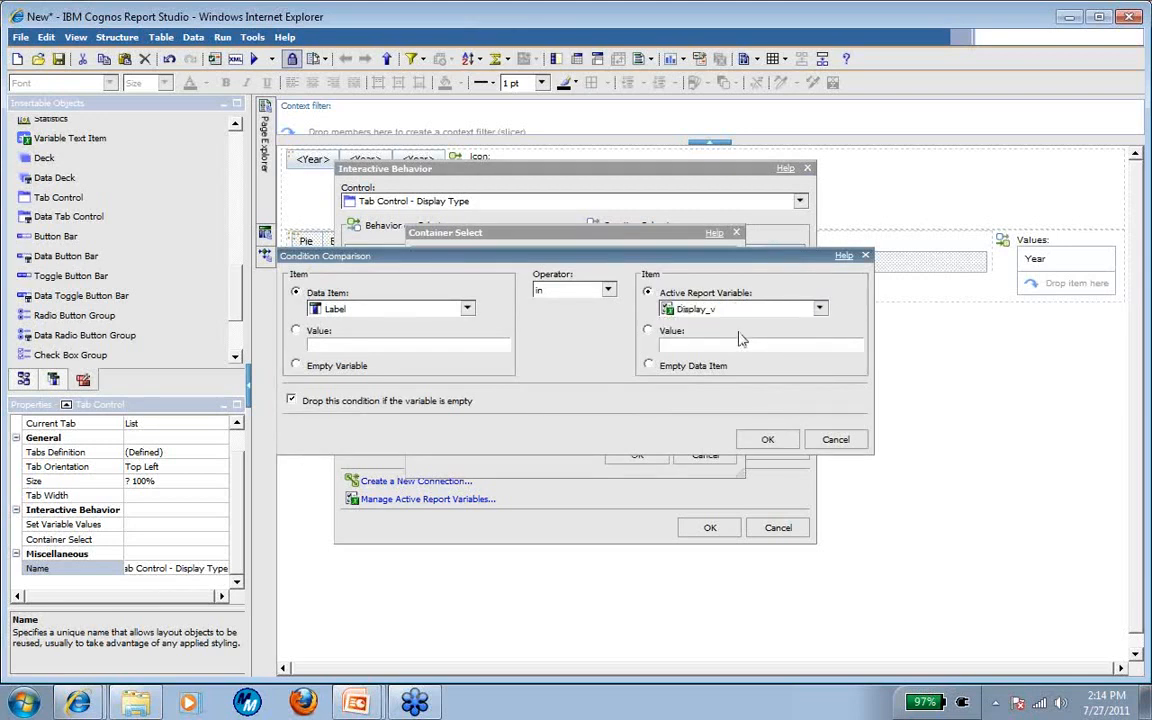
{"action": "left_click", "coordinate": [766, 441]}
{"action": "left_click", "coordinate": [640, 456]}
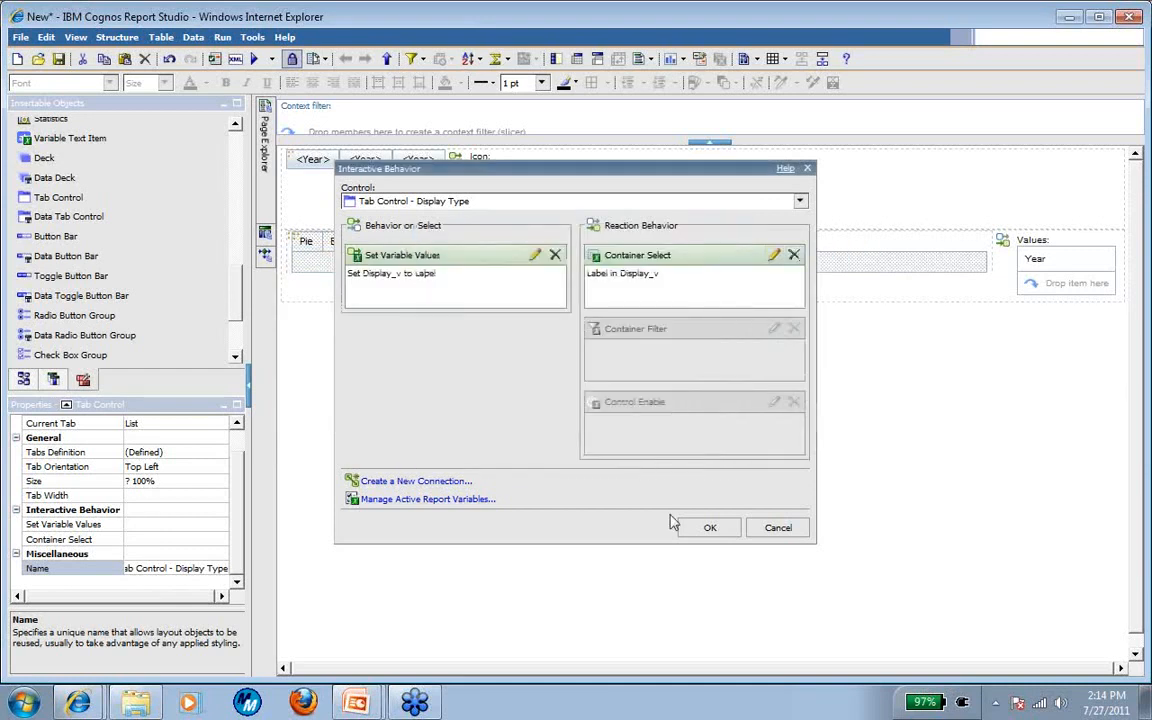
{"action": "left_click", "coordinate": [700, 527]}
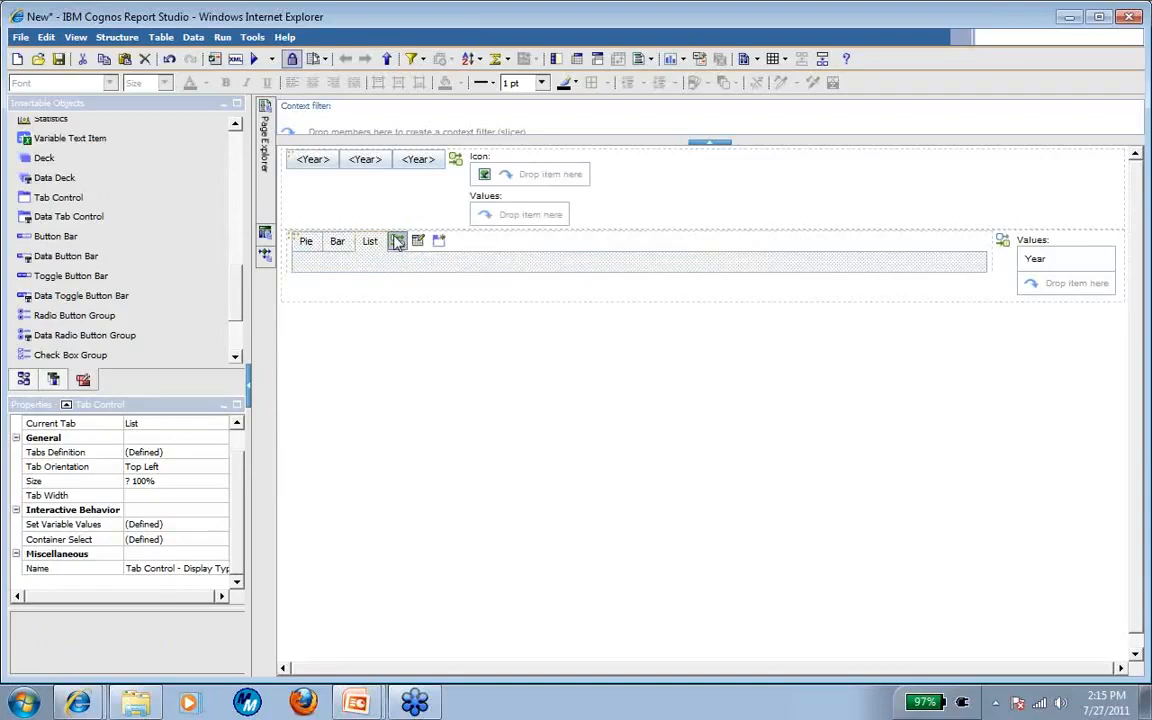
Insert a bevelled pie chart from the Pie, Donut group into the tab control's Pie tab
{"action": "left_click", "coordinate": [305, 243]}
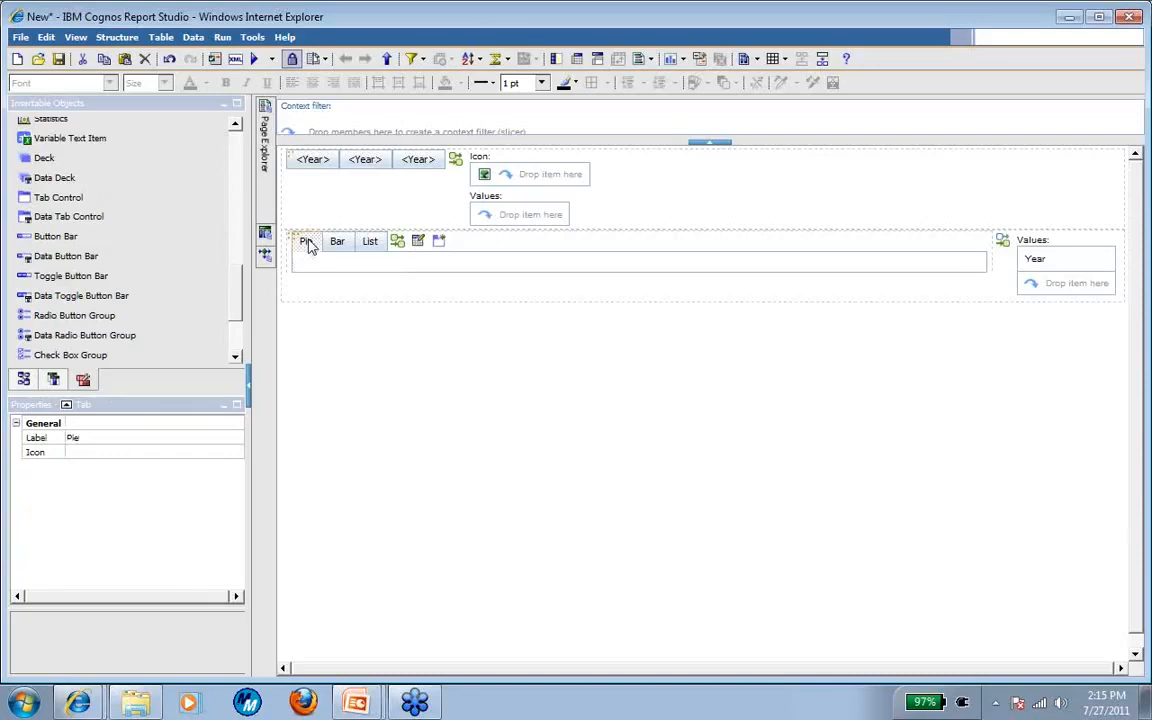
{"action": "left_click_drag", "start_coordinate": [228, 296], "coordinate": [231, 210]}
{"action": "left_click_drag", "start_coordinate": [53, 160], "coordinate": [309, 258]}
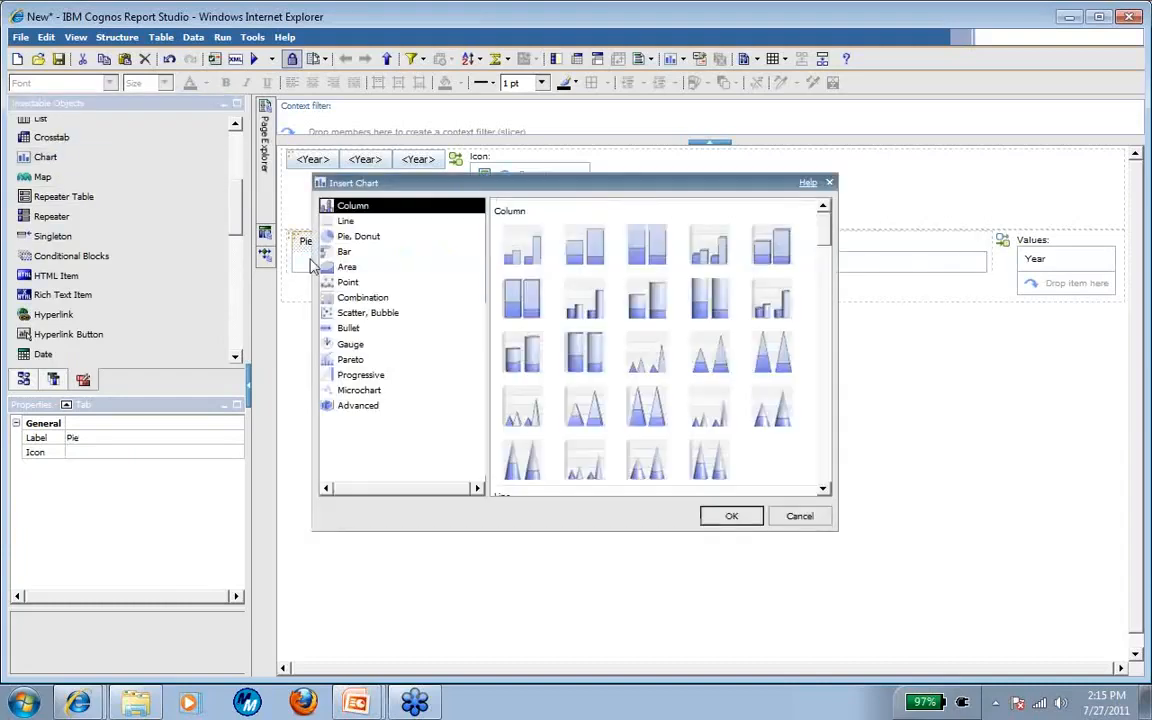
{"action": "left_click", "coordinate": [352, 237]}
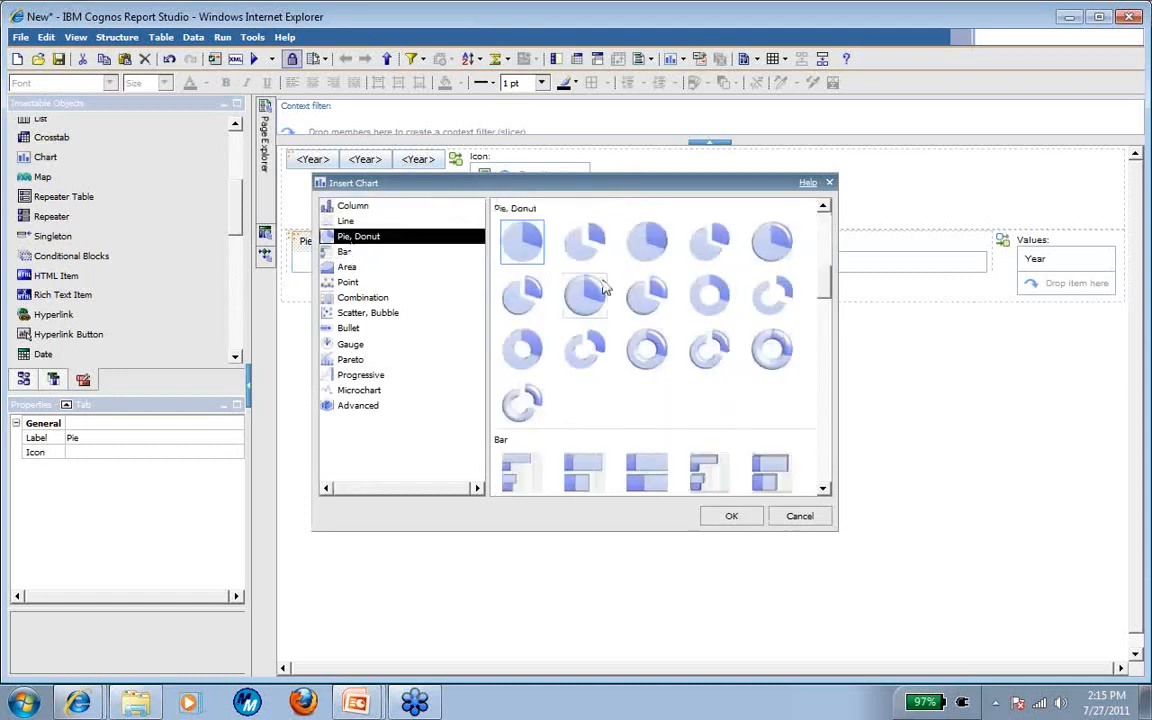
{"action": "left_click", "coordinate": [588, 293]}
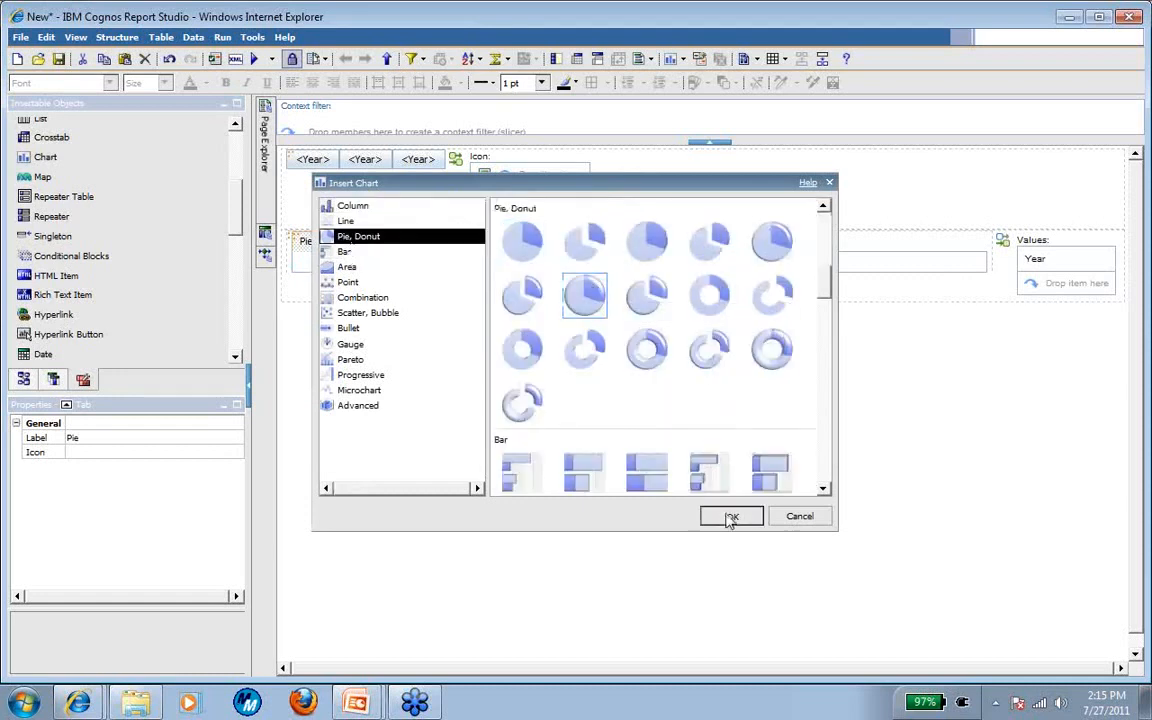
{"action": "left_click", "coordinate": [731, 516]}
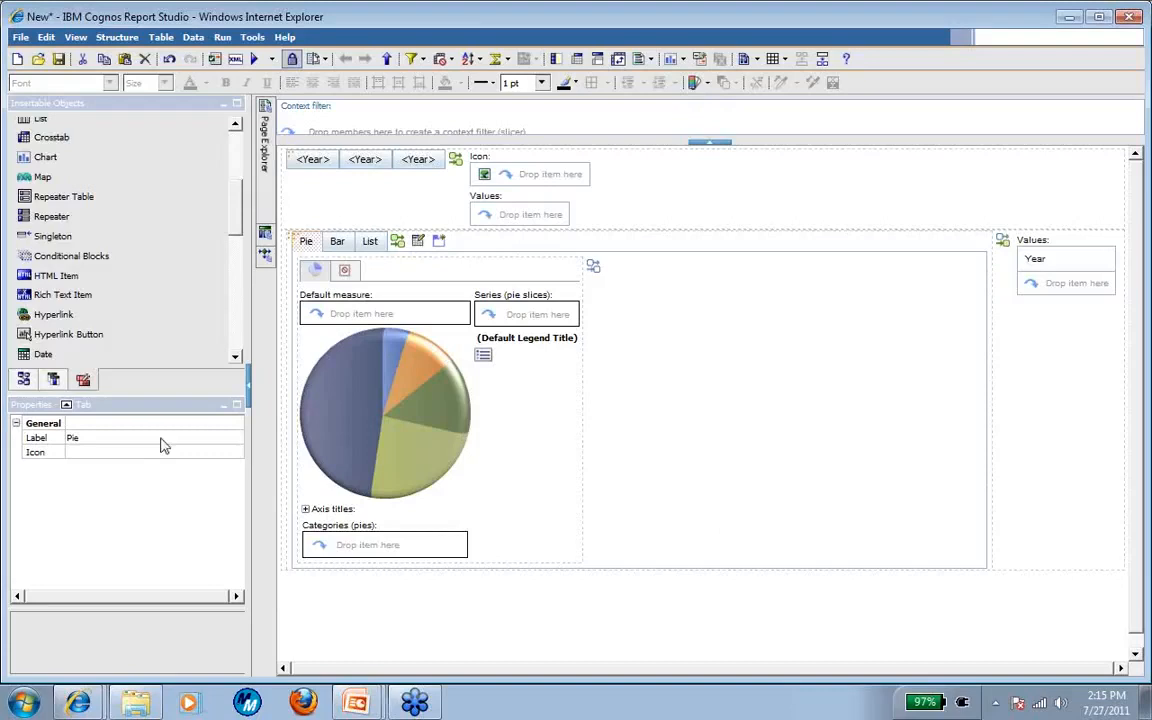
Assign Revenue as the pie chart's default measure and Product line as its series
{"action": "left_click", "coordinate": [23, 379]}
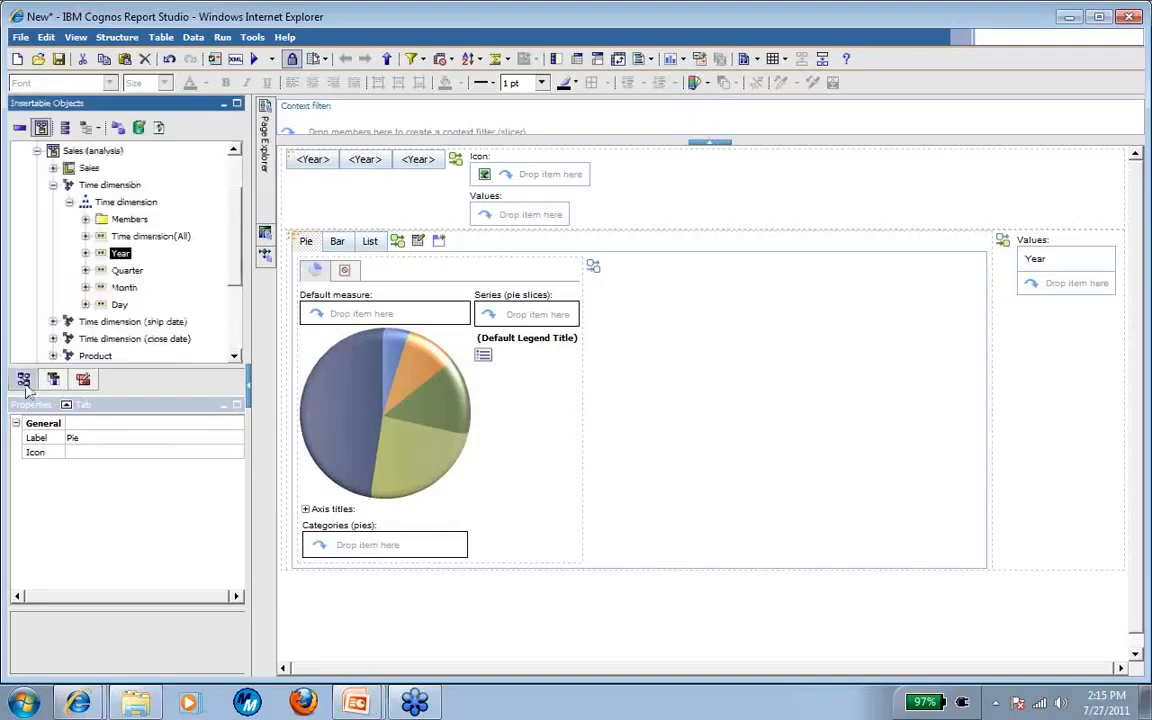
{"action": "left_click", "coordinate": [53, 168]}
{"action": "left_click_drag", "start_coordinate": [112, 253], "coordinate": [392, 316]}
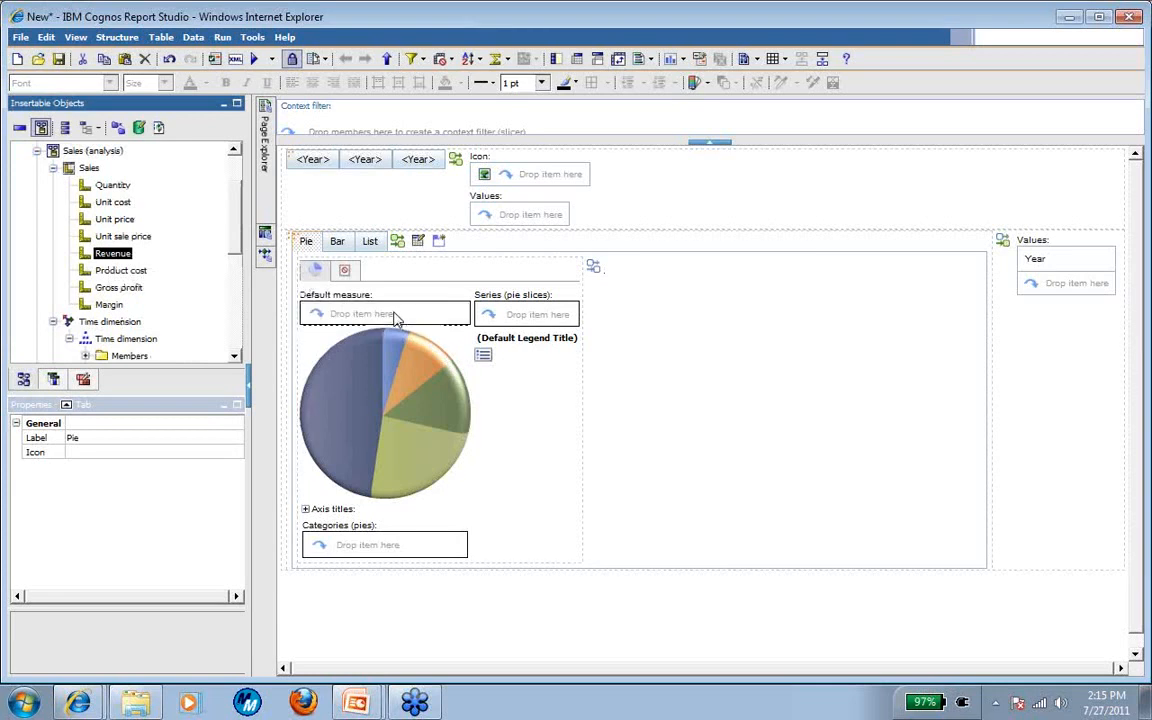
{"action": "left_click_drag", "start_coordinate": [237, 224], "coordinate": [234, 324]}
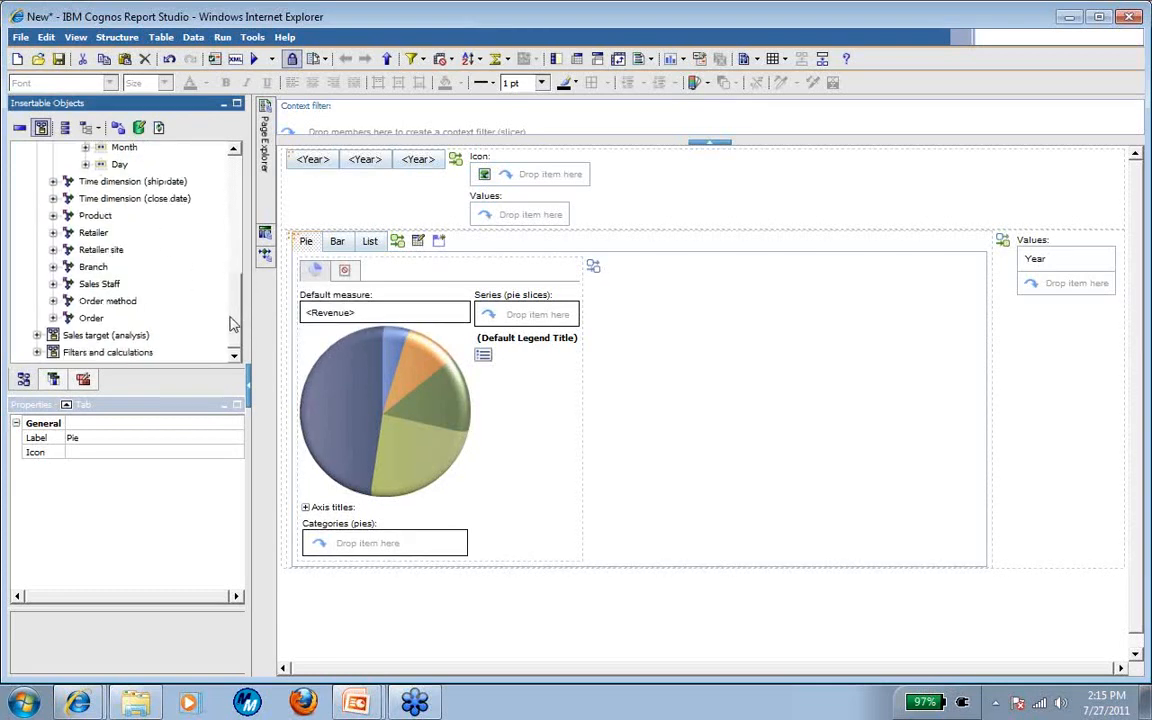
{"action": "left_click", "coordinate": [53, 216]}
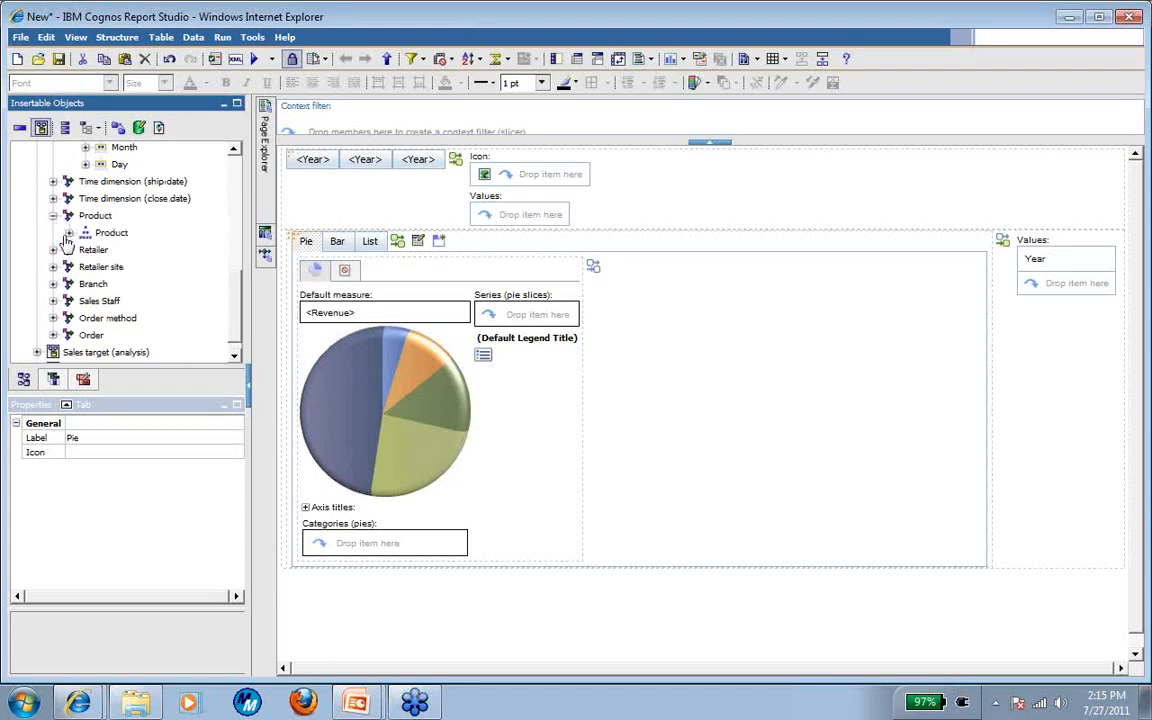
{"action": "left_click", "coordinate": [68, 234]}
{"action": "left_click_drag", "start_coordinate": [135, 284], "coordinate": [518, 316]}
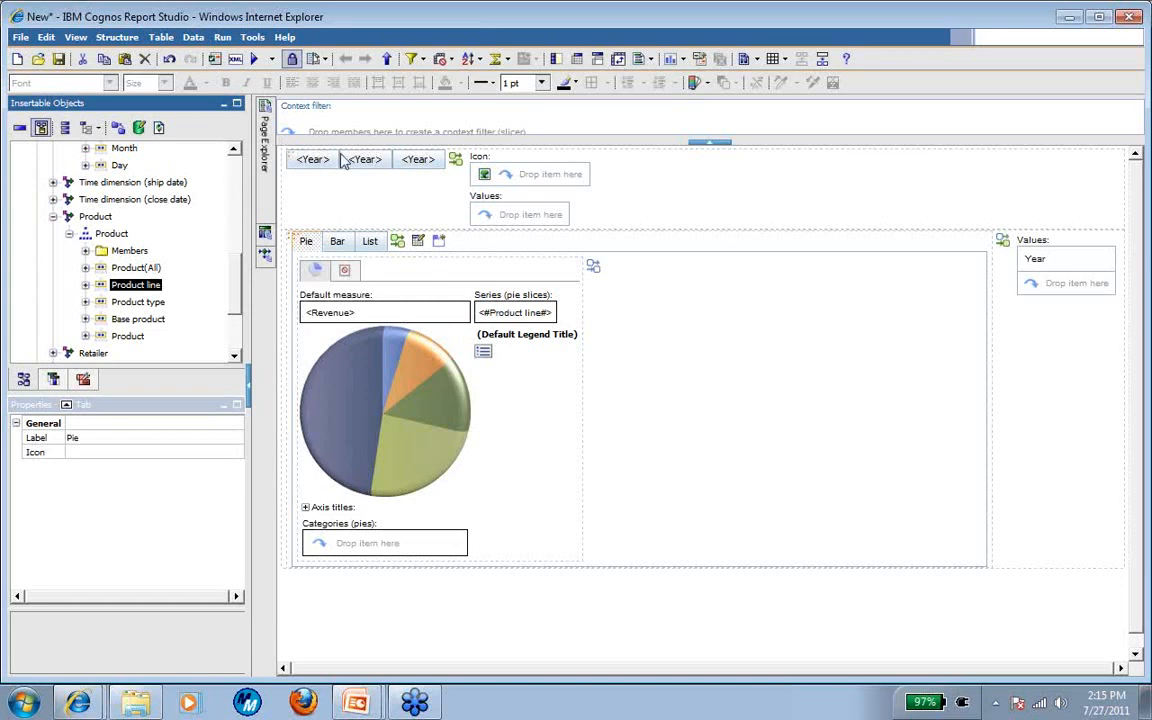
Add the Year level of the Time dimension to the pie chart's query as a data item, and return to Page1
{"action": "left_click", "coordinate": [481, 385]}
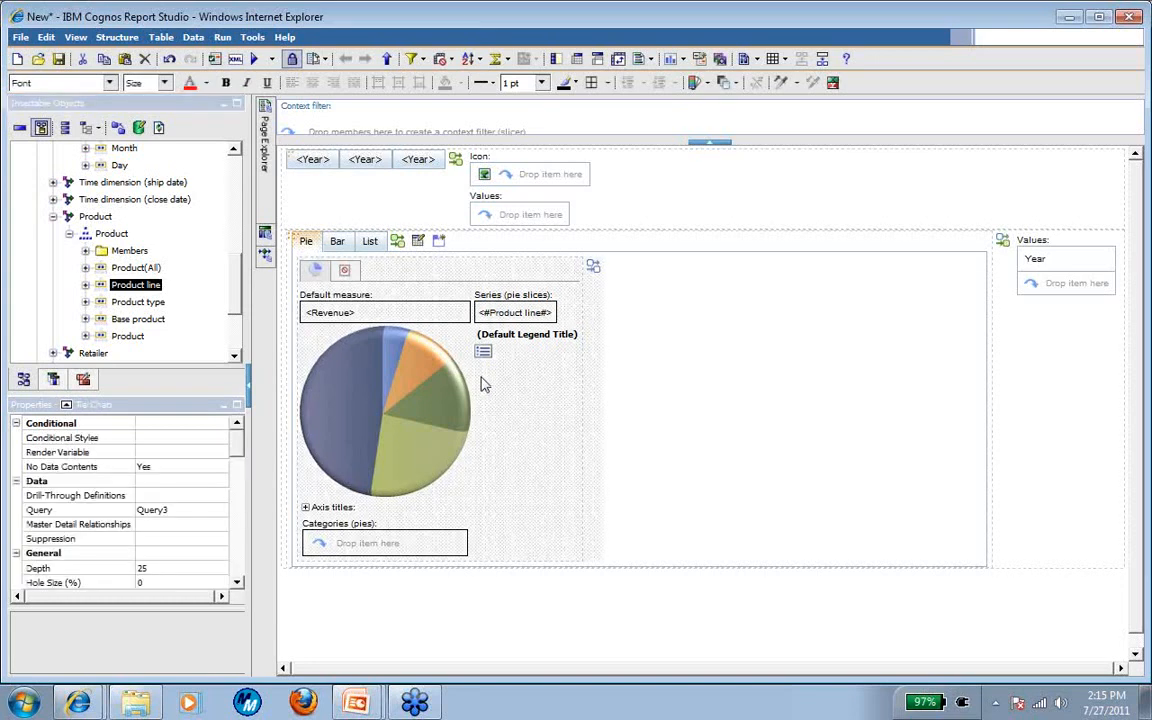
{"action": "right_click", "coordinate": [481, 385]}
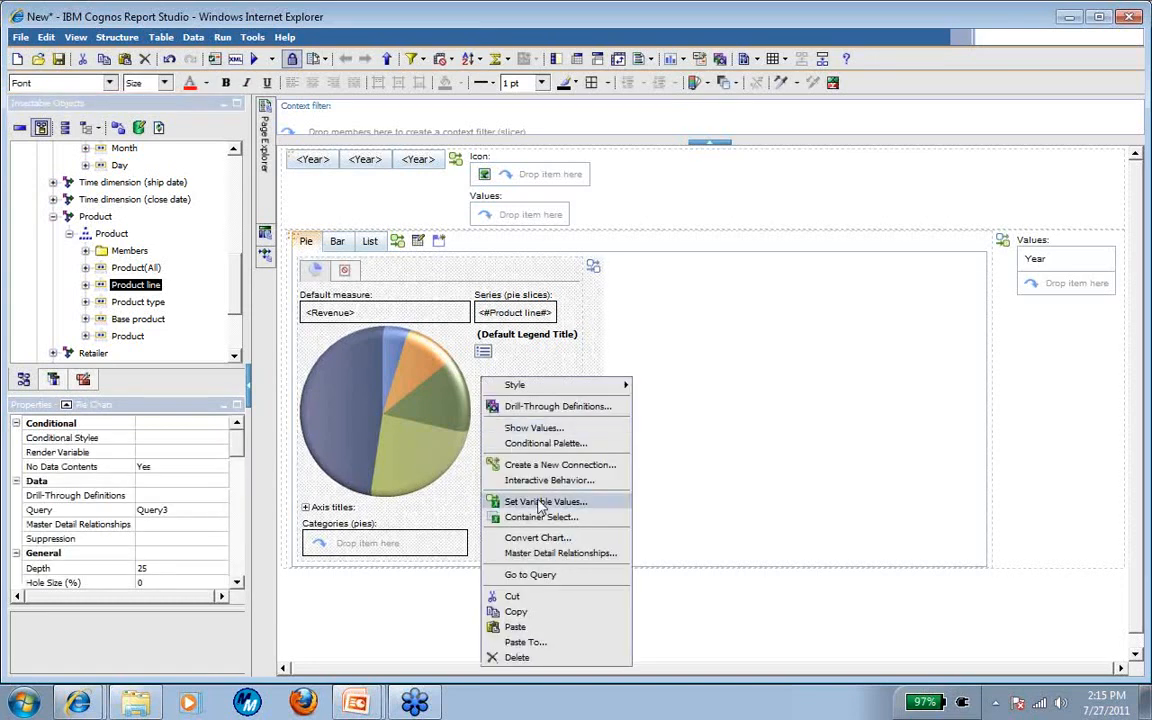
{"action": "left_click", "coordinate": [536, 576]}
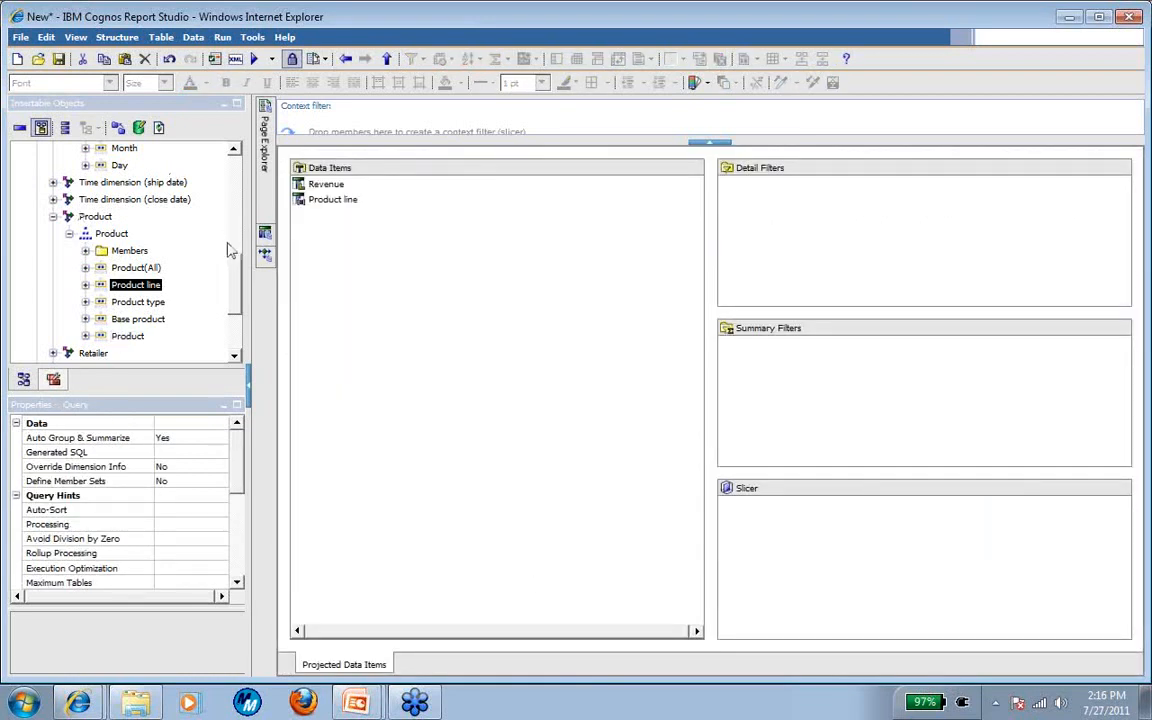
{"action": "scroll", "coordinate": [160, 230], "scroll_direction": "up", "scroll_amount": 1}
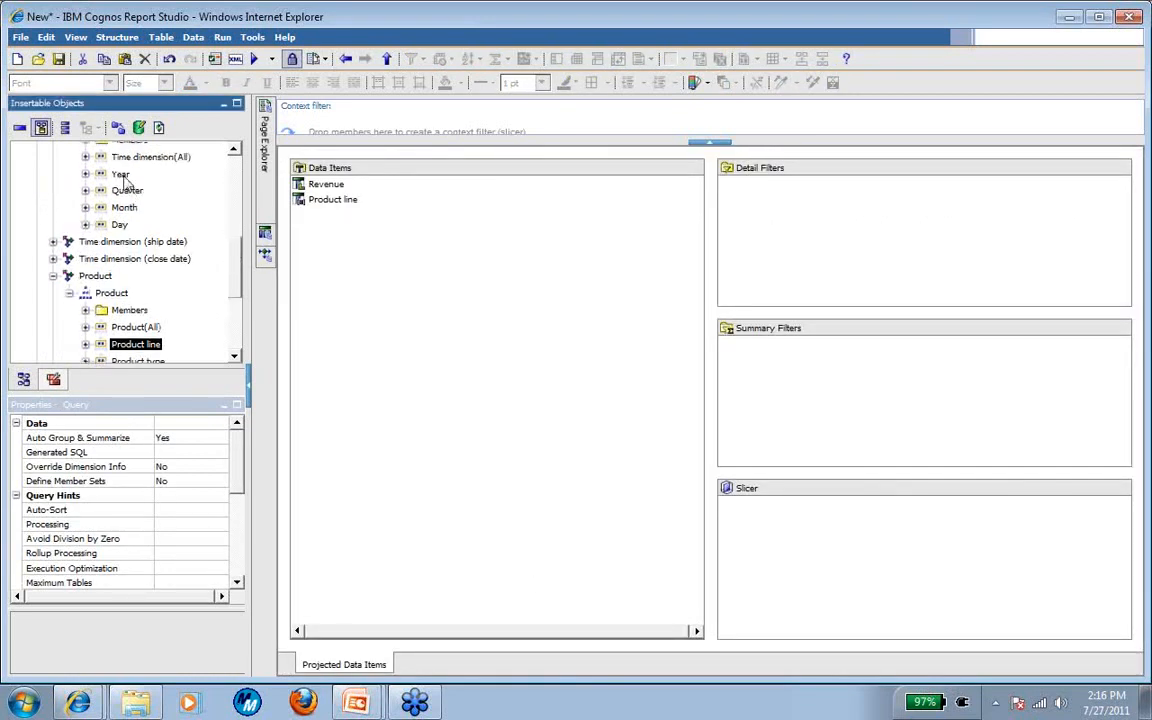
{"action": "left_click_drag", "start_coordinate": [120, 174], "coordinate": [321, 278]}
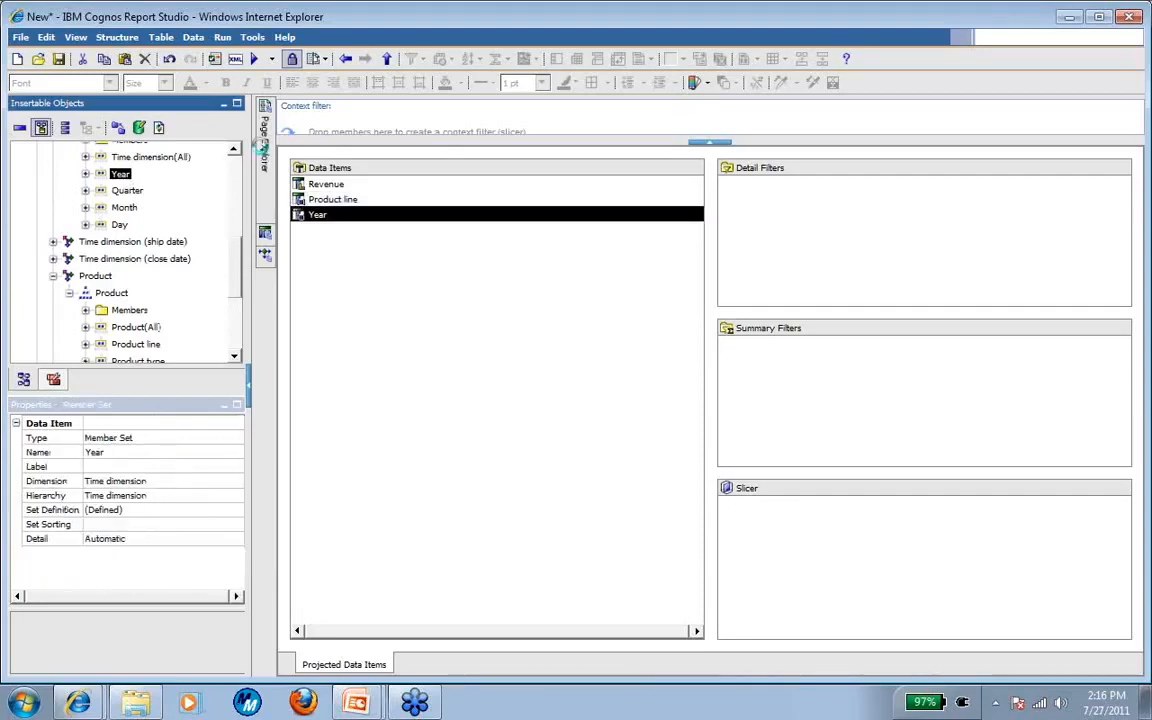
{"action": "mouse_move", "coordinate": [264, 149]}
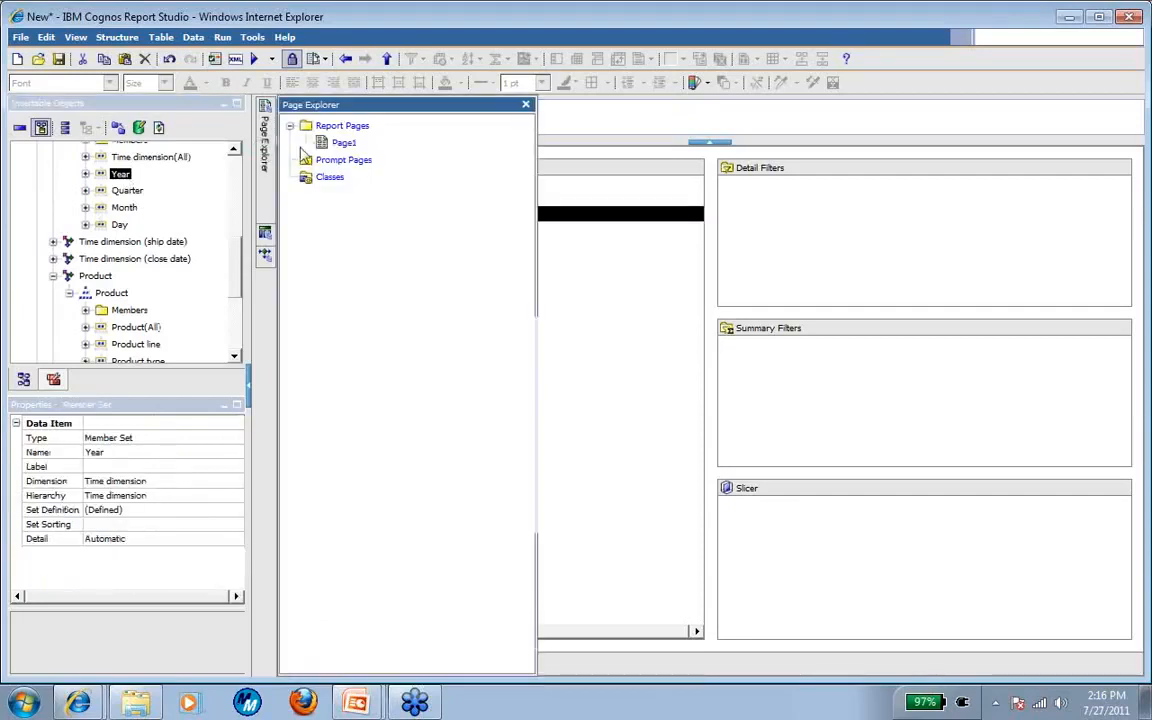
{"action": "left_click", "coordinate": [341, 146]}
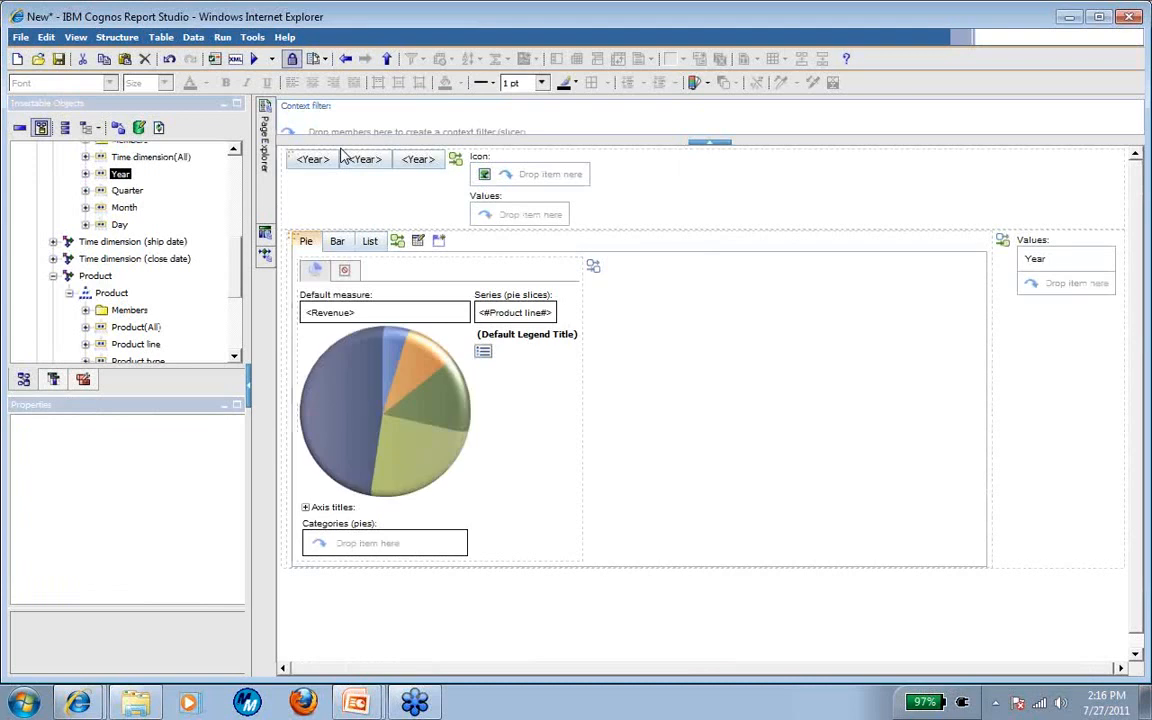
Create a master detail relationship for the pie chart linking Year in Query2 to Year in Query3
{"action": "left_click", "coordinate": [430, 421]}
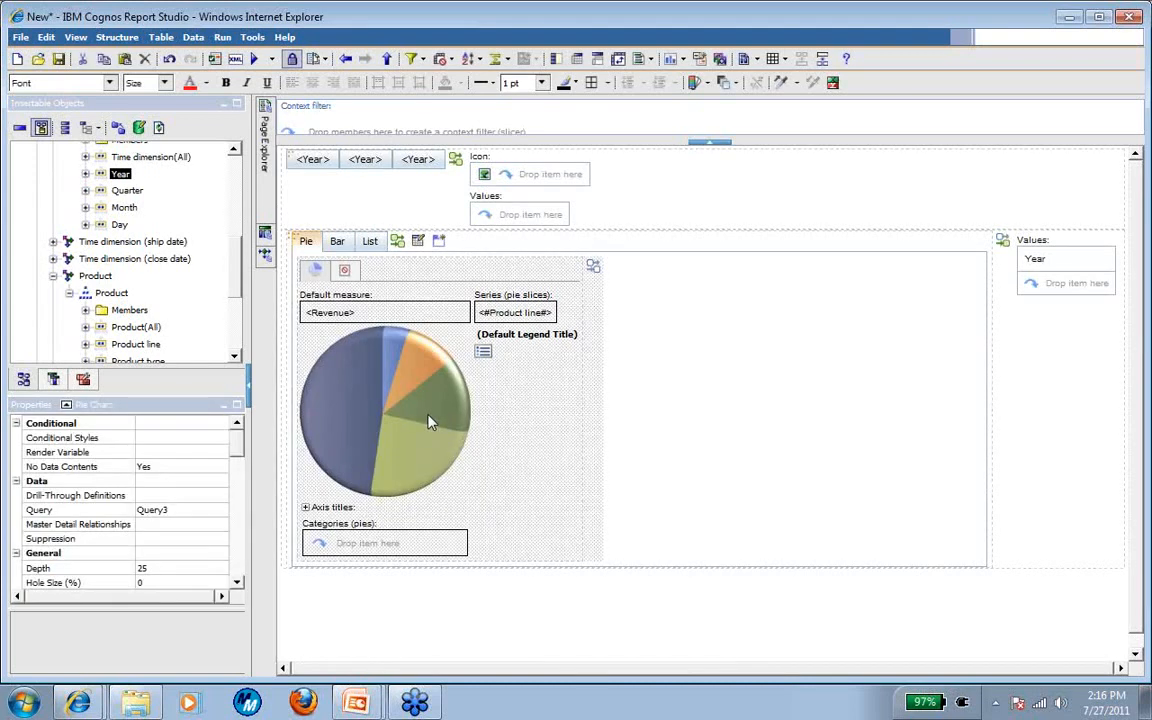
{"action": "right_click", "coordinate": [430, 420]}
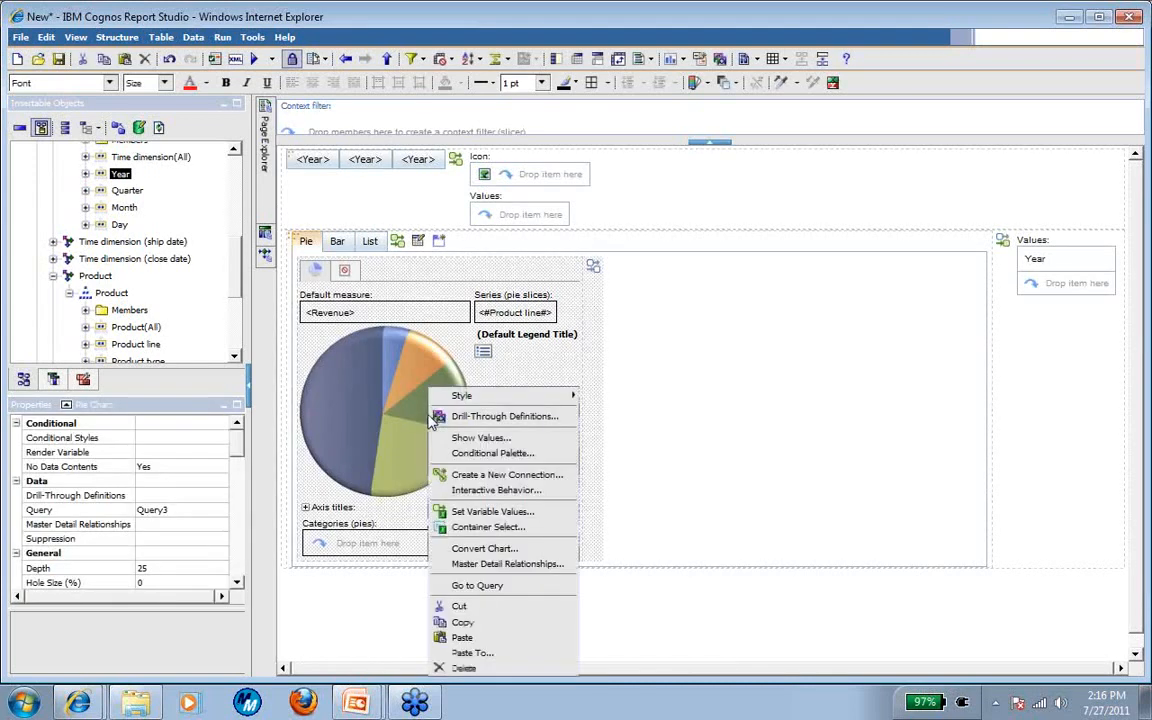
{"action": "left_click", "coordinate": [505, 564]}
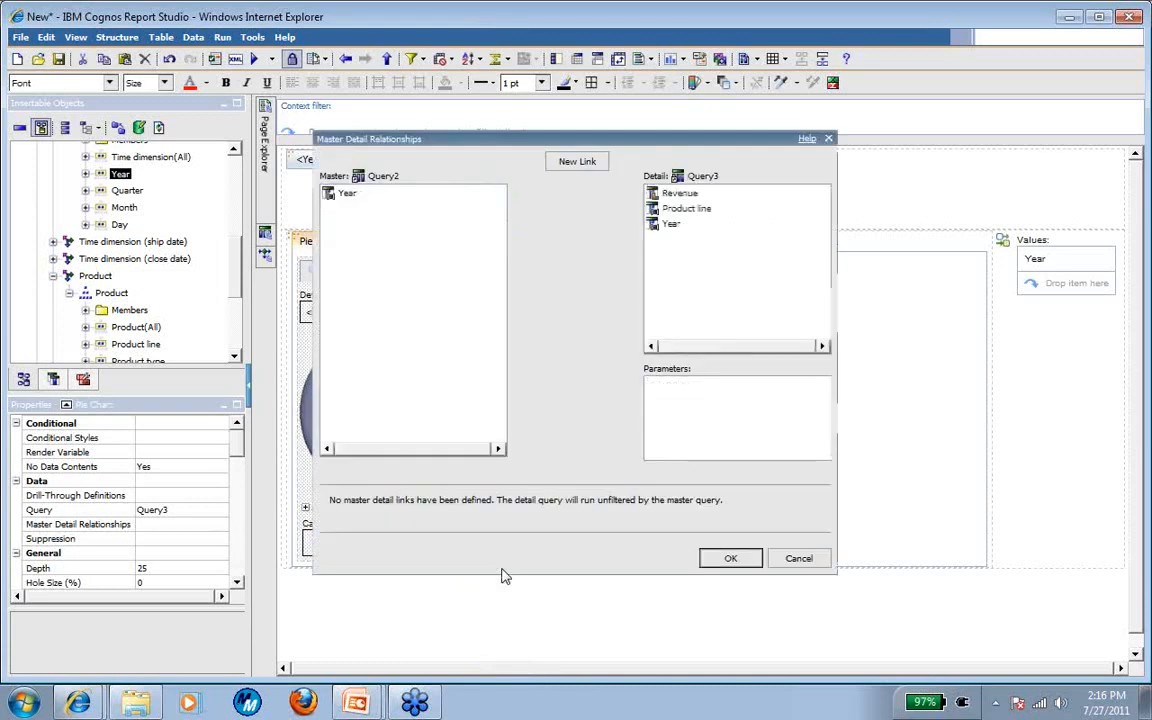
{"action": "left_click", "coordinate": [577, 163]}
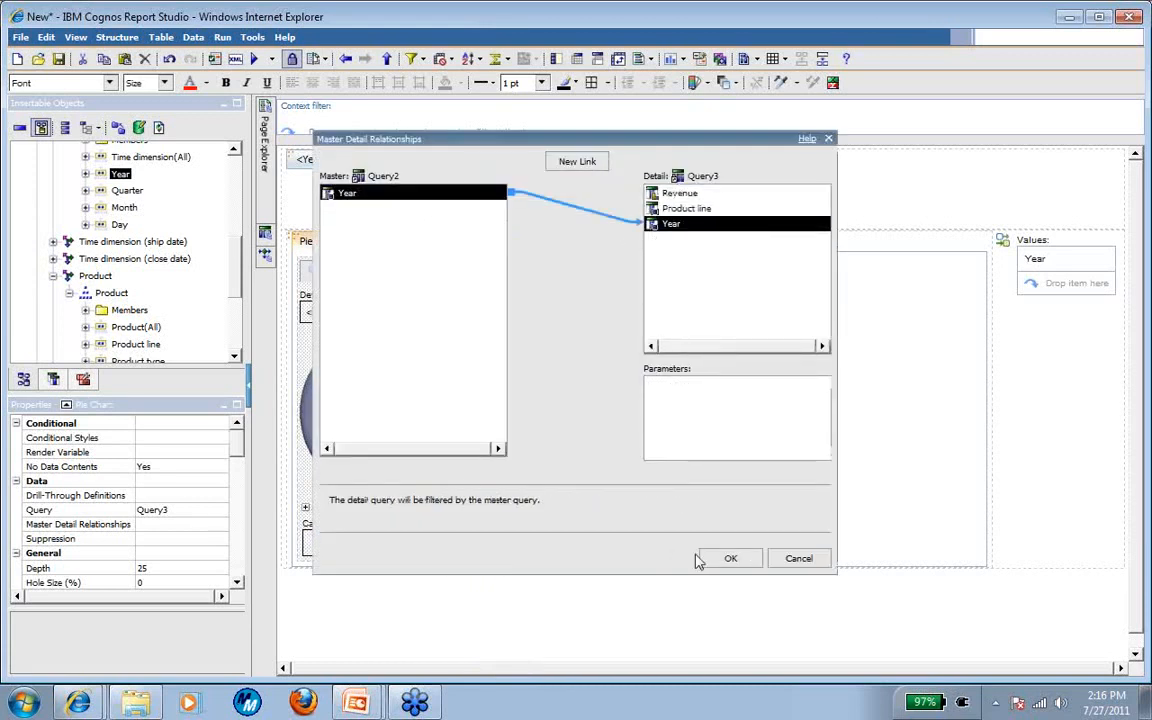
{"action": "left_click", "coordinate": [729, 558]}
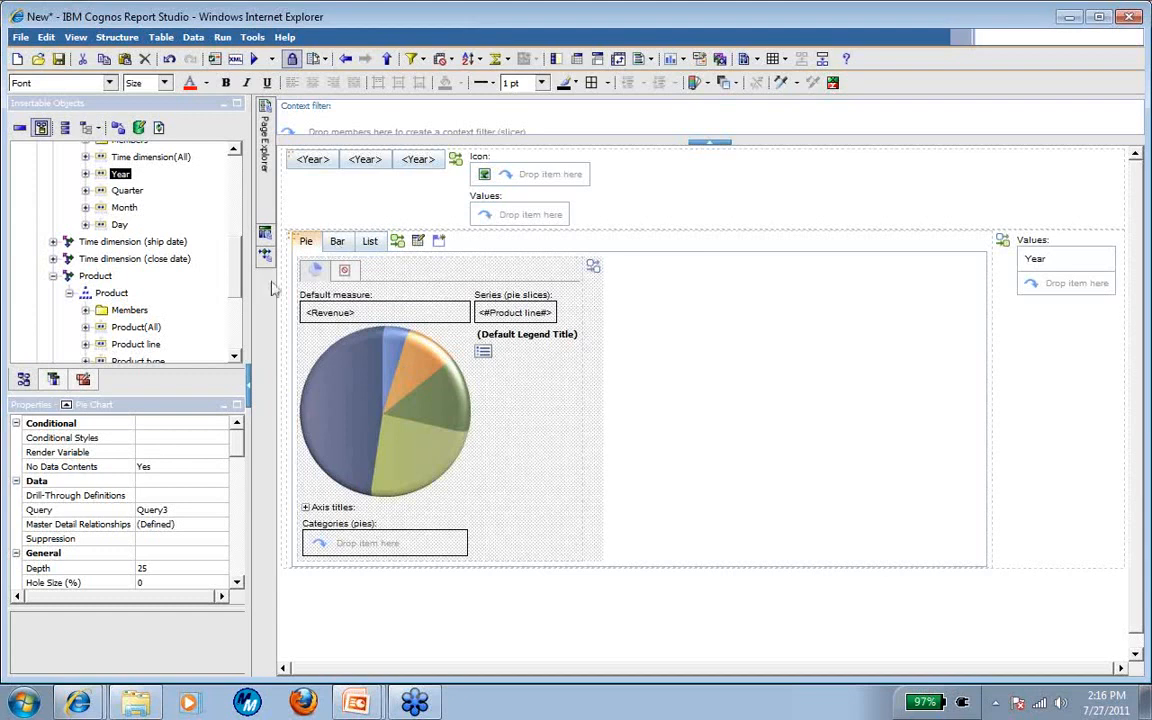
Copy the pie chart from the Pie tab and paste it into the Bar tab
{"action": "right_click", "coordinate": [380, 385]}
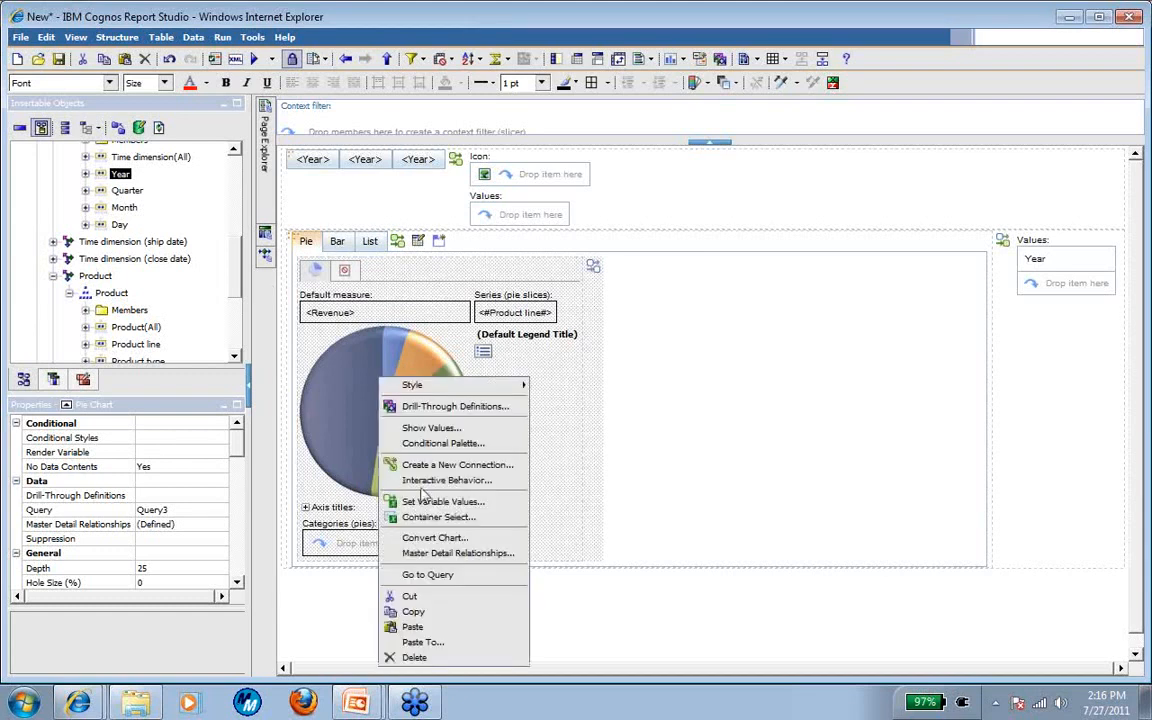
{"action": "left_click", "coordinate": [414, 611]}
{"action": "left_click", "coordinate": [337, 246]}
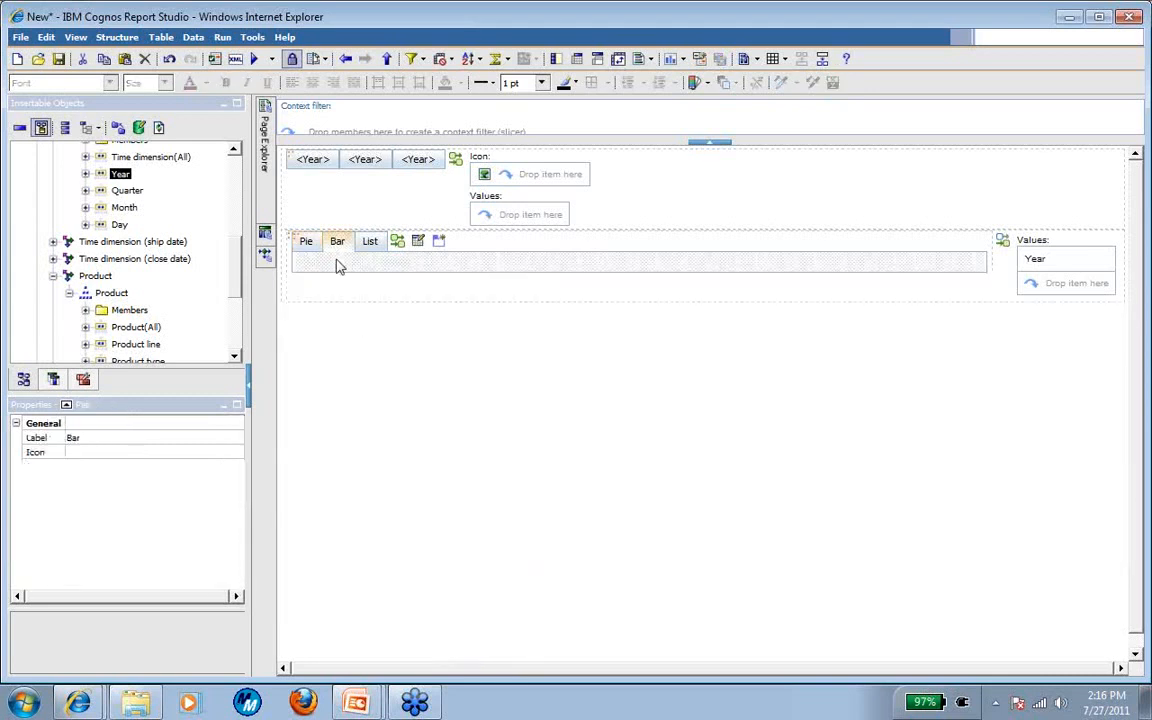
{"action": "right_click", "coordinate": [337, 264]}
{"action": "left_click", "coordinate": [362, 318]}
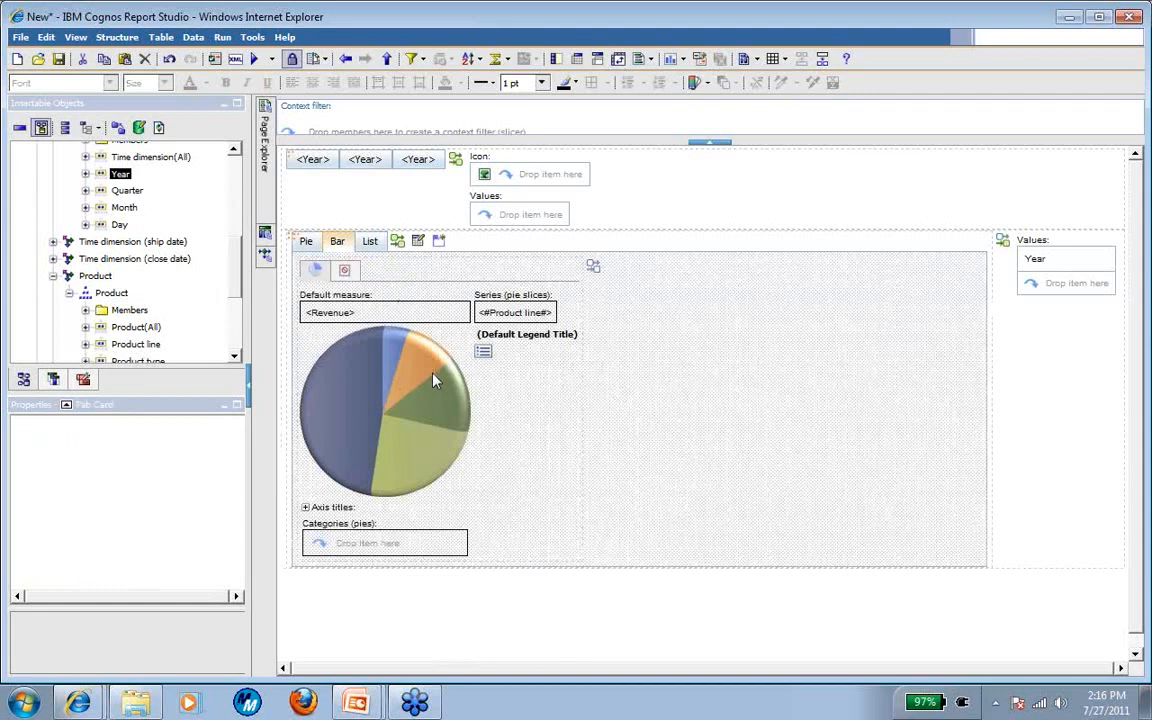
Convert the copied pie chart in the Bar tab to a clustered cylinder chart from the Bar group
{"action": "right_click", "coordinate": [437, 387]}
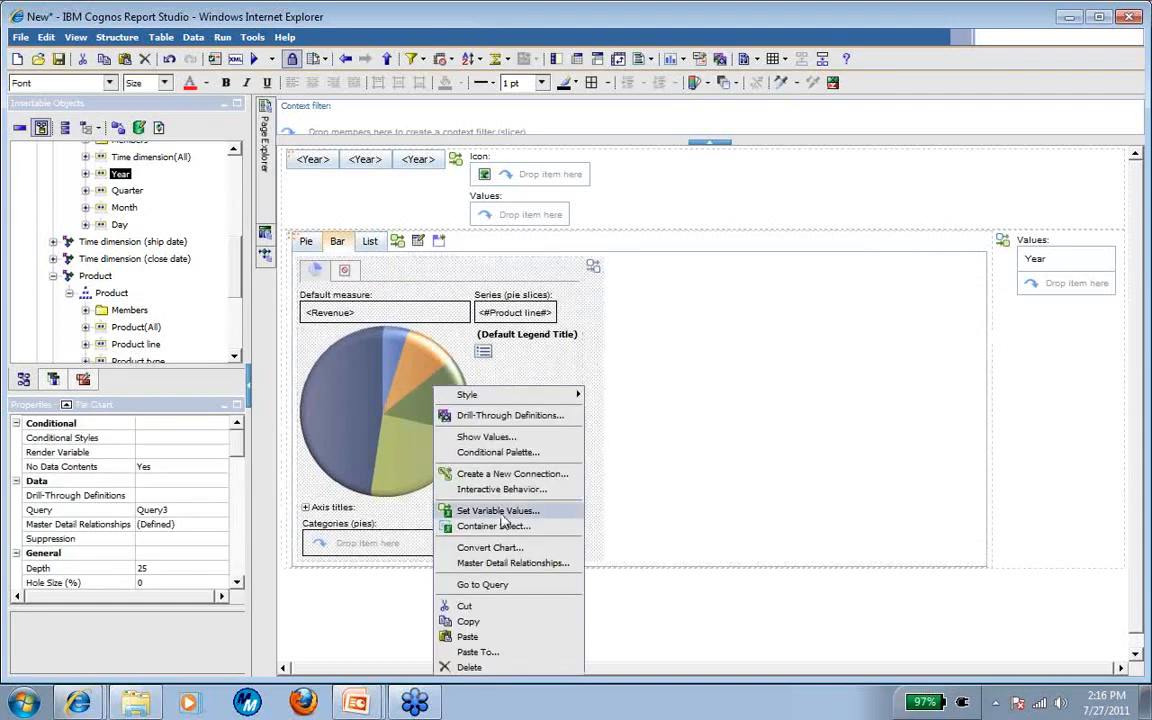
{"action": "left_click", "coordinate": [500, 547]}
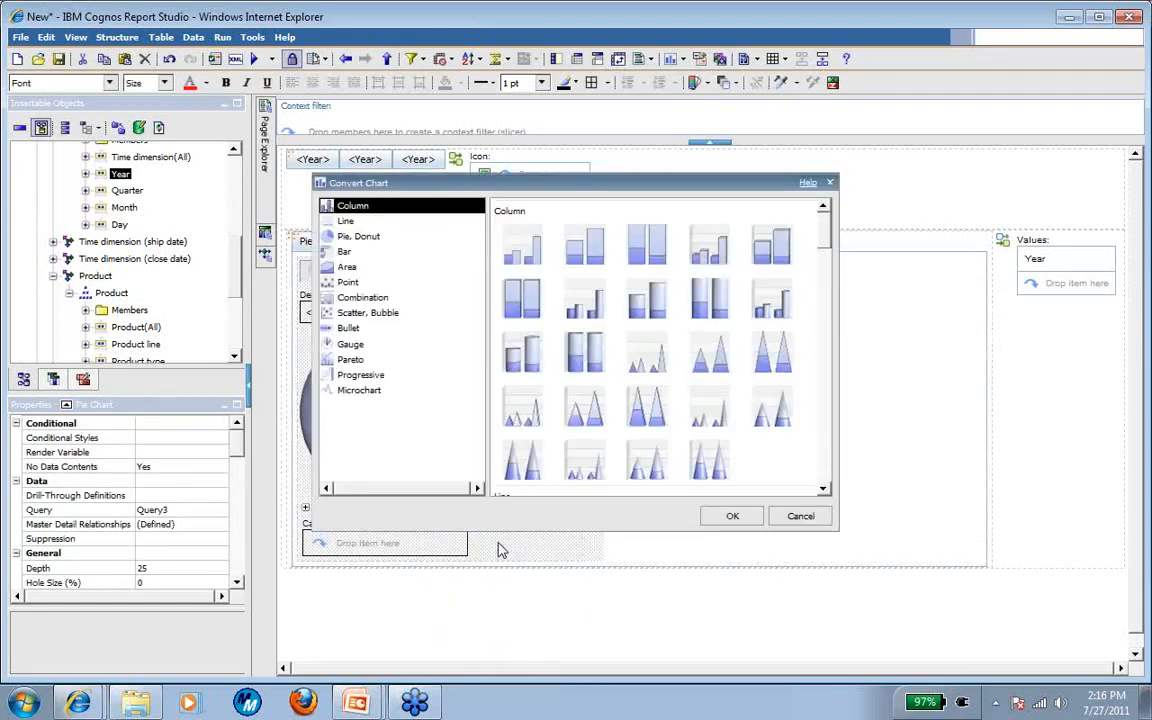
{"action": "left_click", "coordinate": [352, 252]}
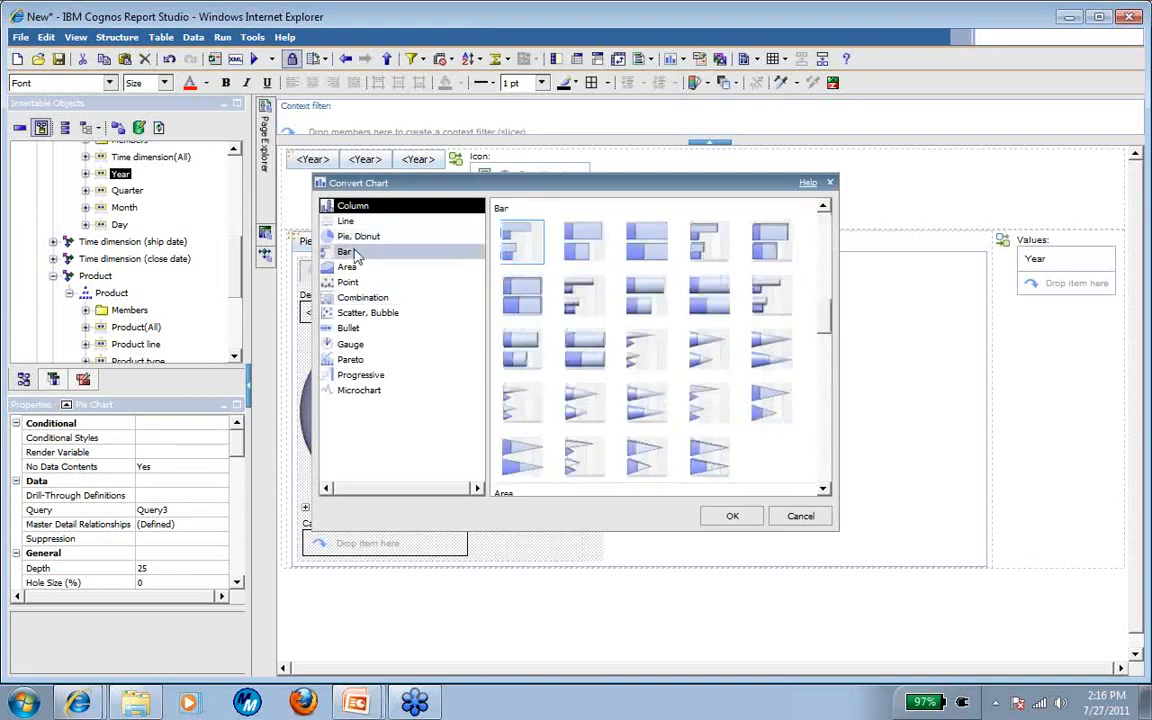
{"action": "left_click", "coordinate": [589, 300]}
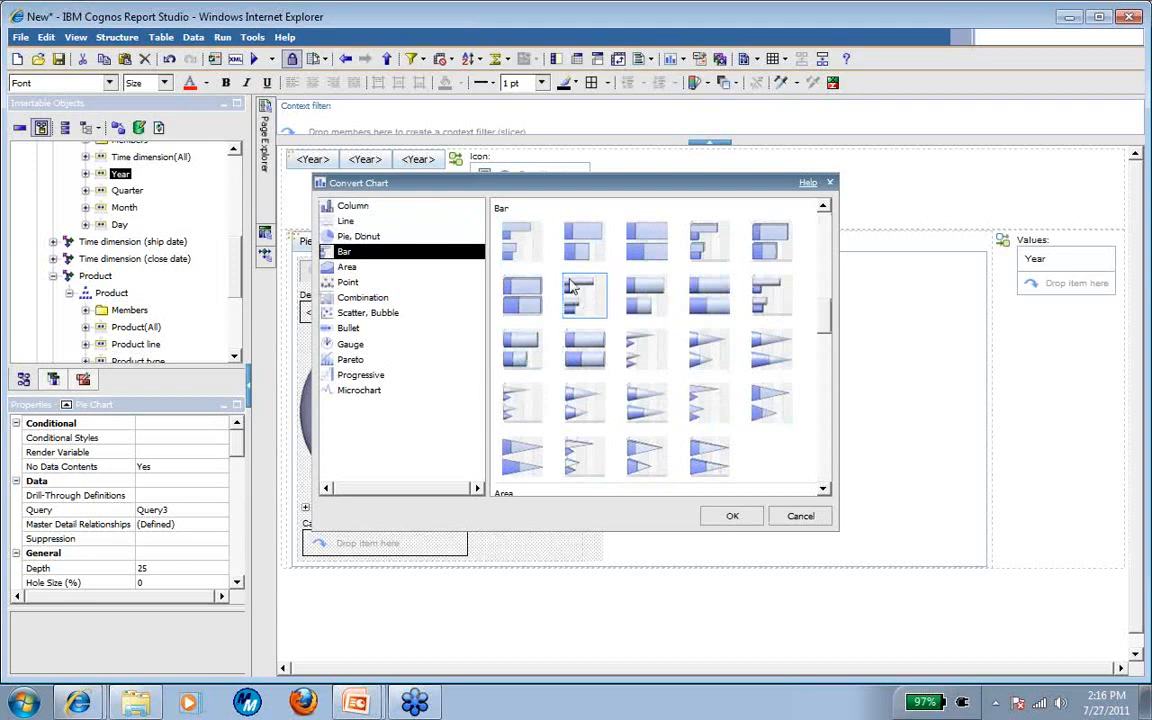
{"action": "left_click", "coordinate": [729, 519]}
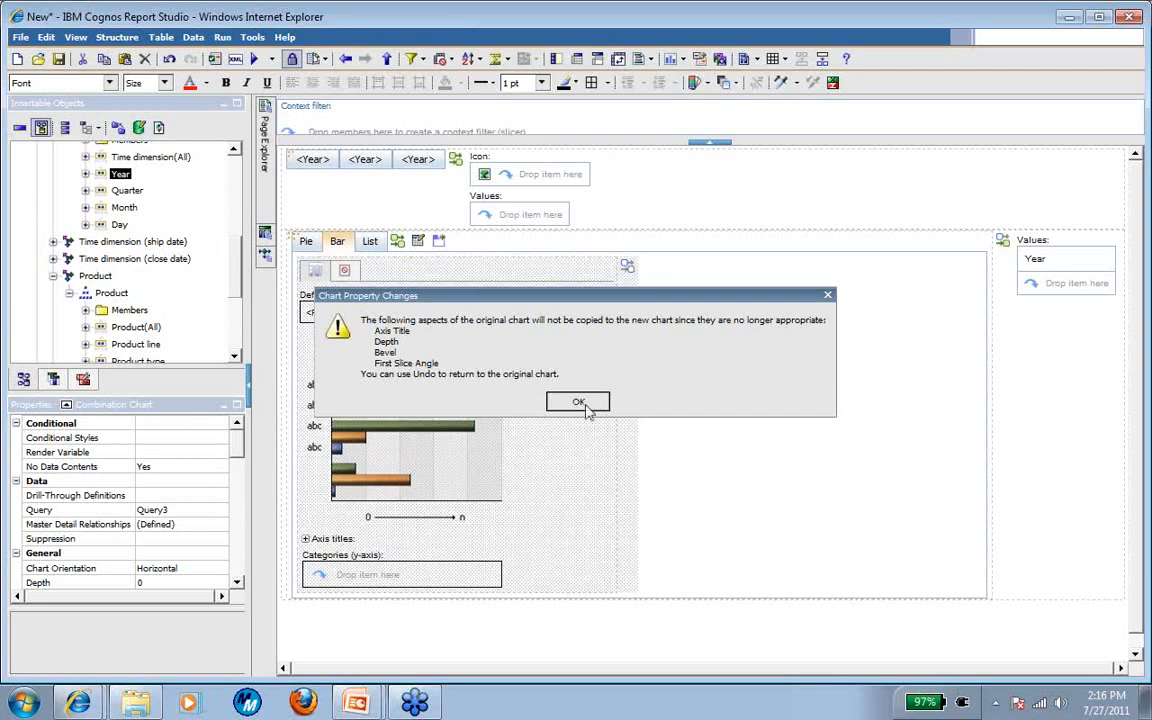
{"action": "left_click", "coordinate": [580, 403]}
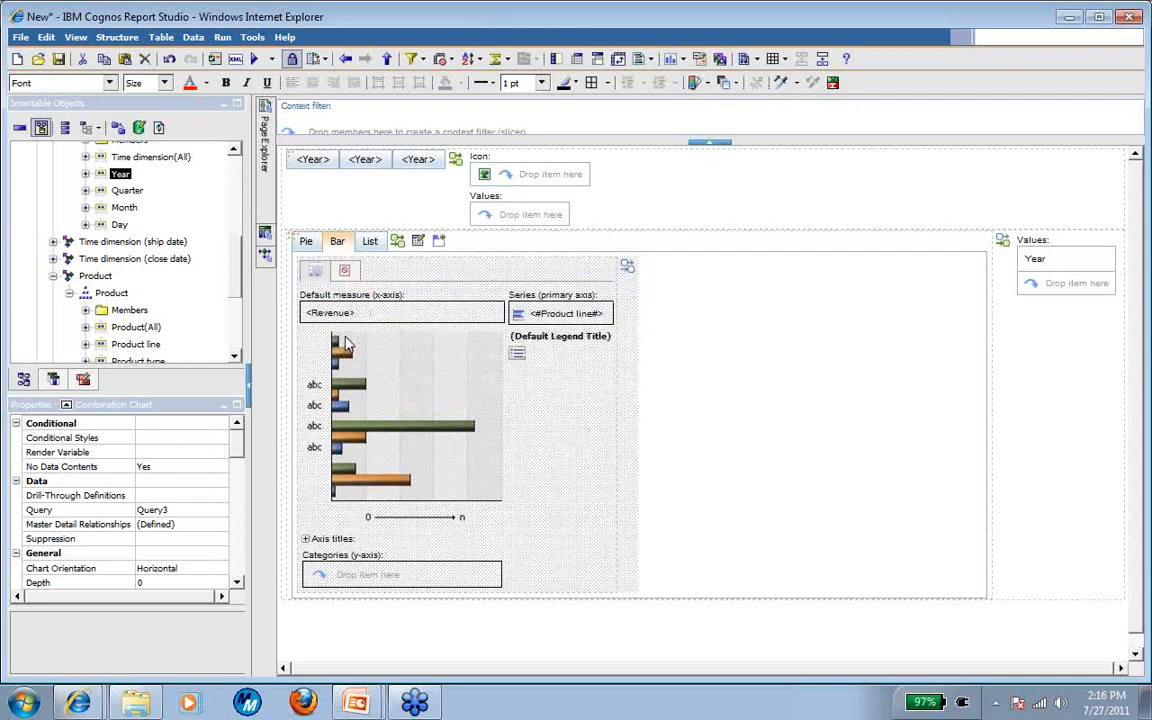
Insert two blocks, one above the other, into the tab control's List tab
{"action": "left_click", "coordinate": [369, 243]}
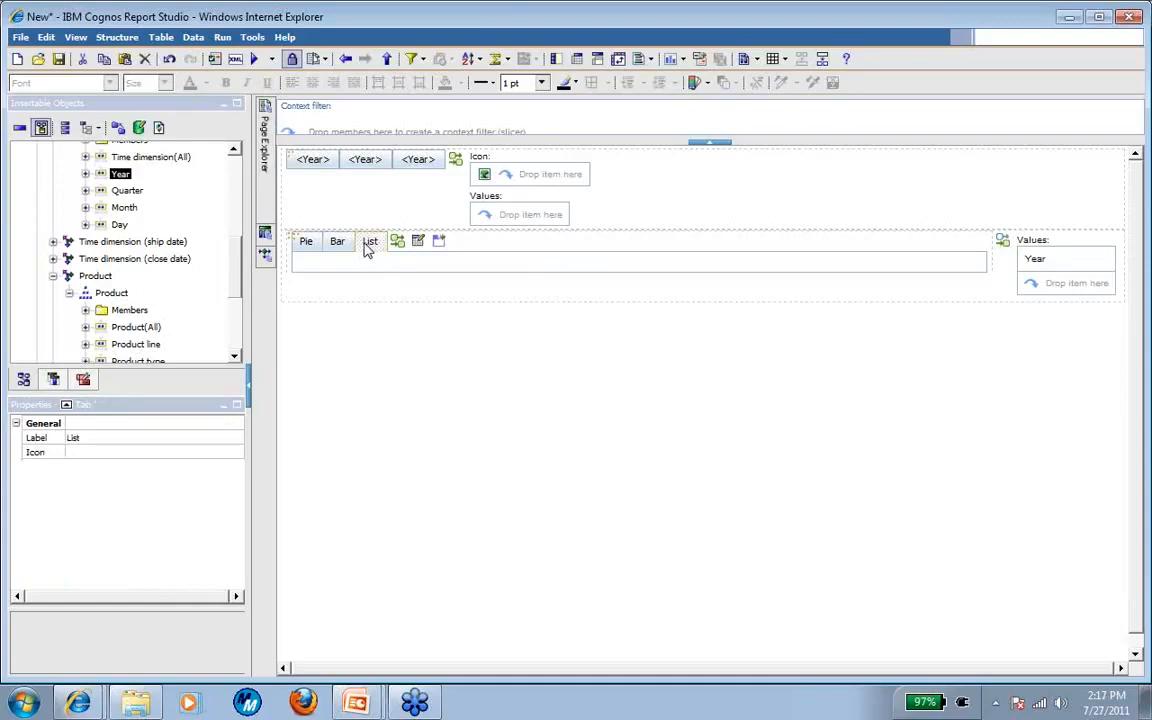
{"action": "left_click", "coordinate": [83, 379]}
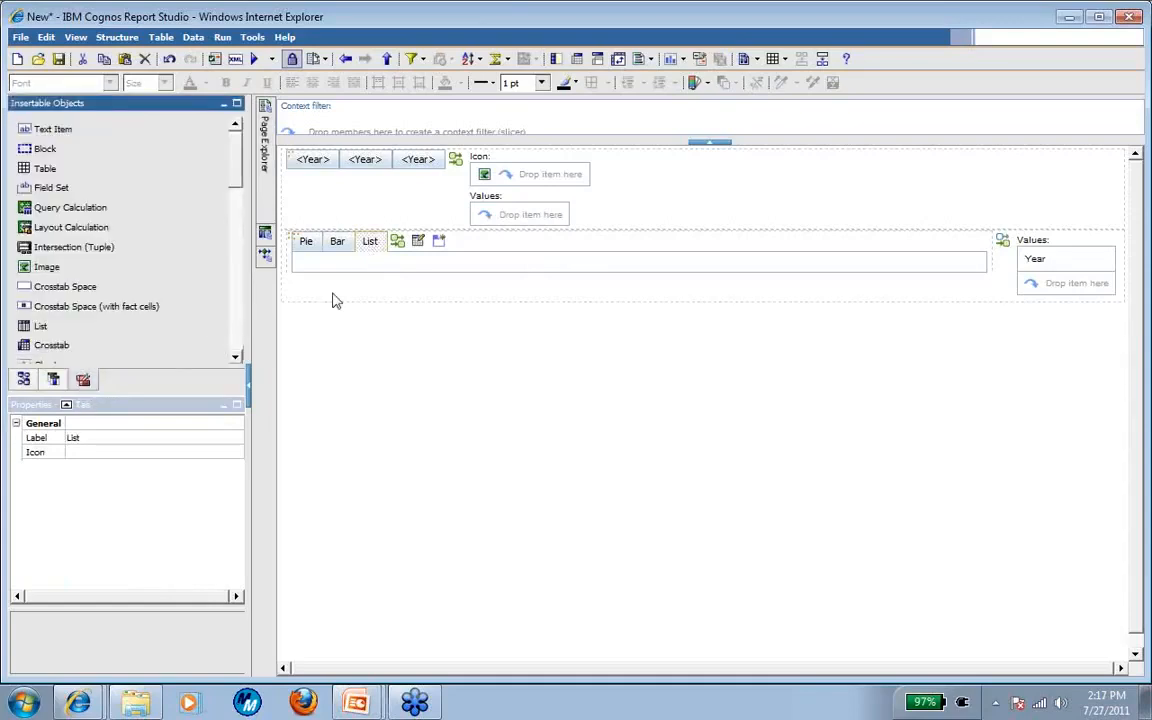
{"action": "left_click_drag", "start_coordinate": [72, 149], "coordinate": [313, 261]}
{"action": "left_click_drag", "start_coordinate": [62, 151], "coordinate": [985, 268]}
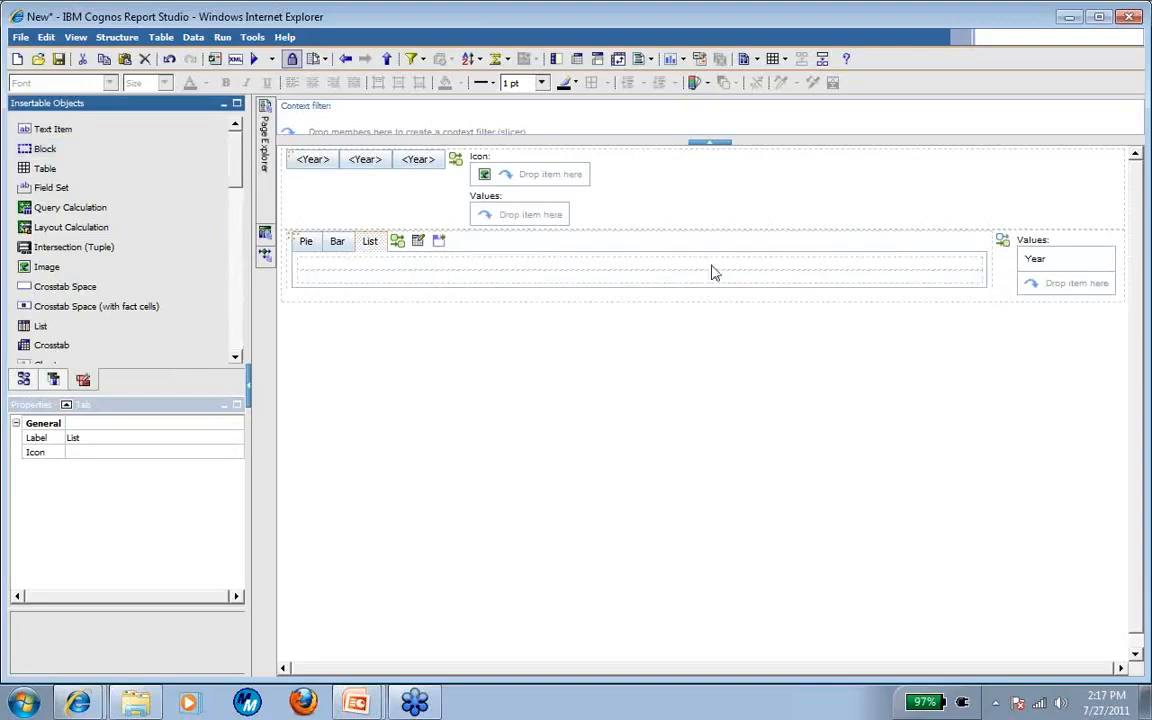
Insert a Radio Button Group into the upper block of the List tab
{"action": "left_click_drag", "start_coordinate": [233, 188], "coordinate": [221, 321]}
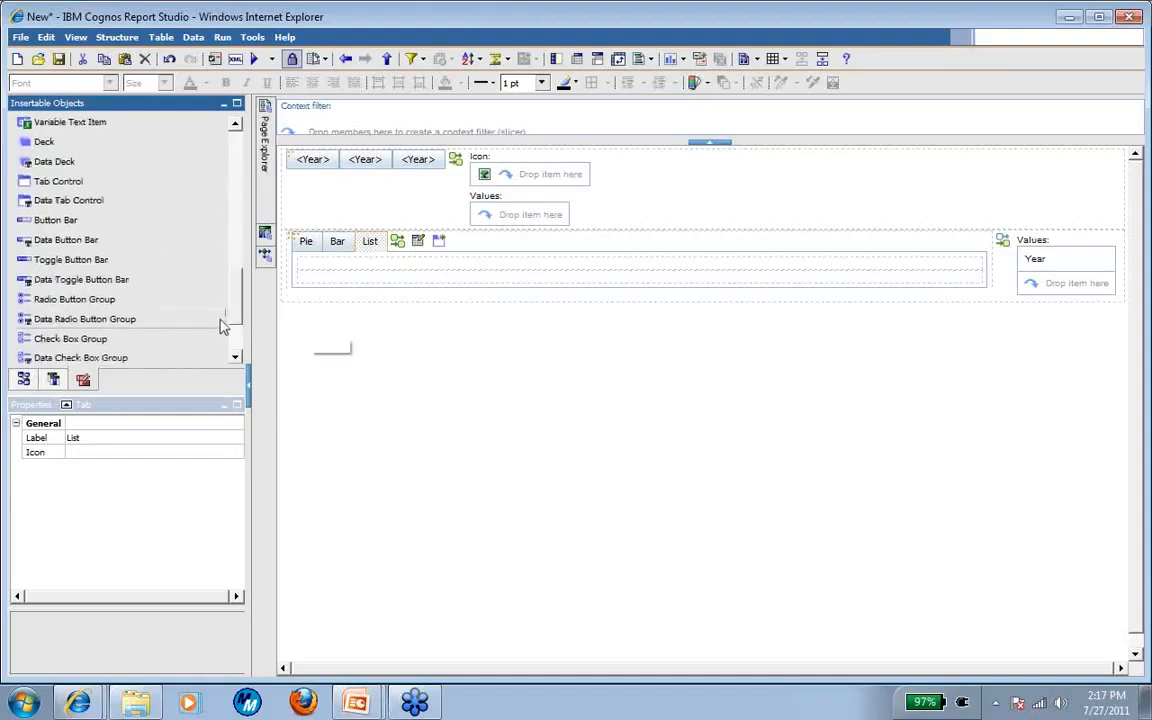
{"action": "left_click", "coordinate": [122, 301]}
{"action": "left_click_drag", "start_coordinate": [122, 301], "coordinate": [312, 272]}
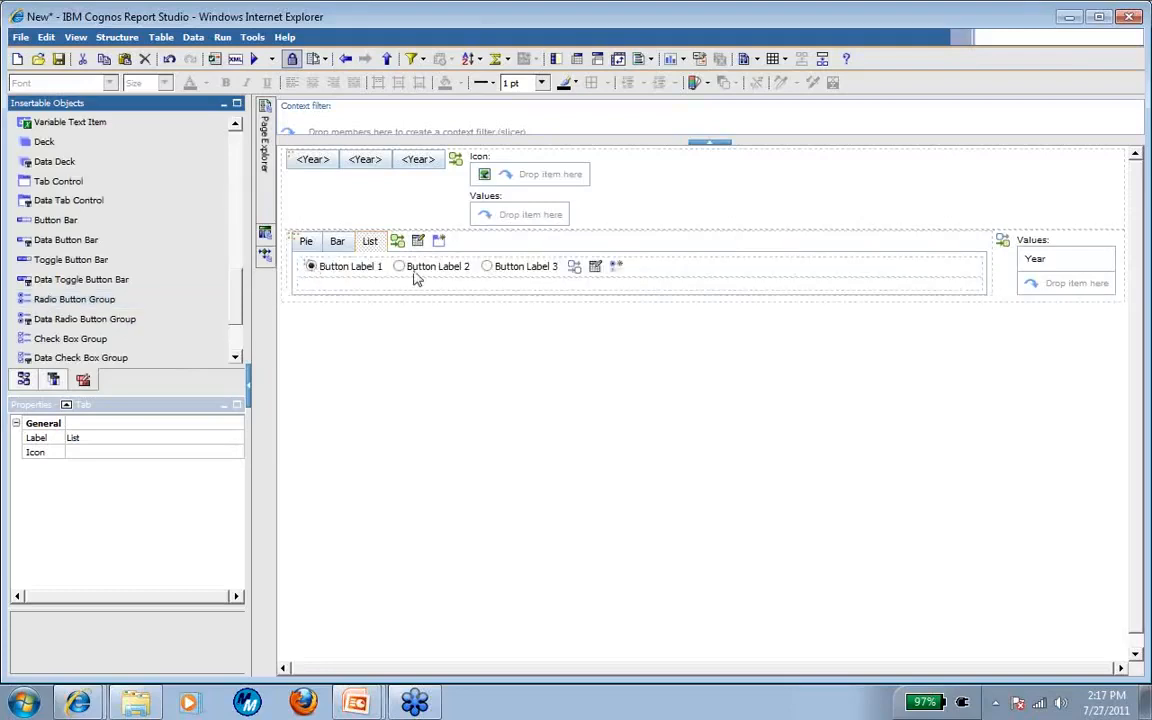
Label the first two radio buttons Top 5 and Top 10, and delete the third button from the definition
{"action": "left_click", "coordinate": [595, 268]}
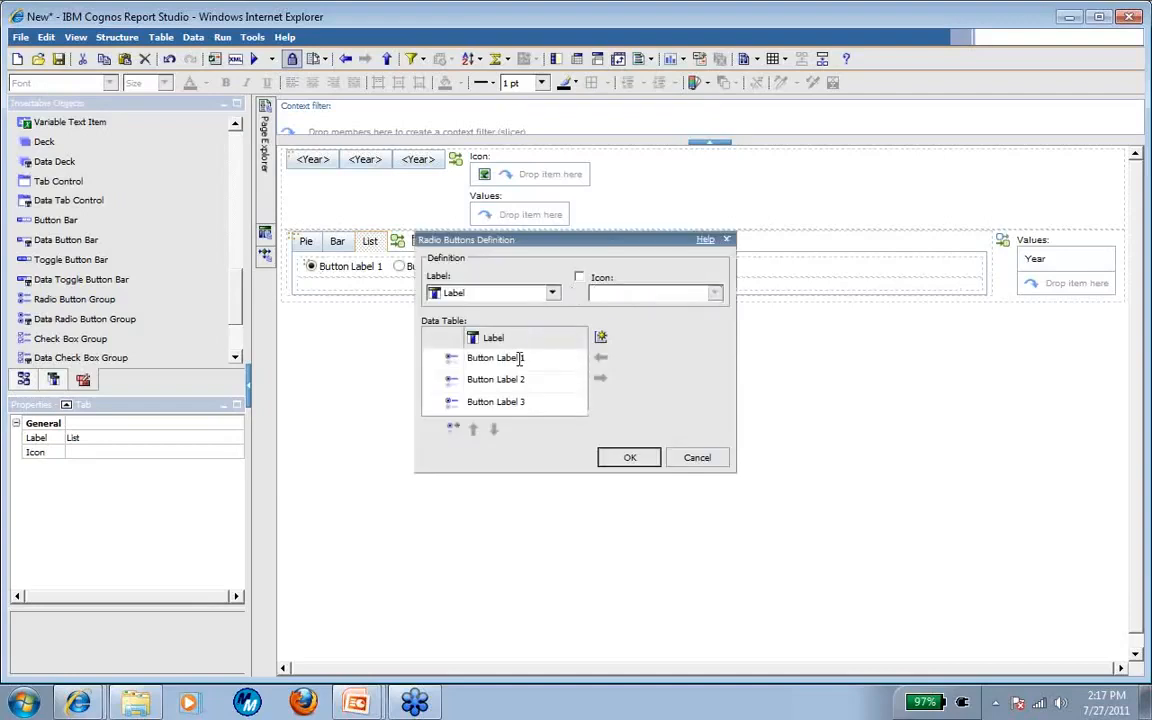
{"action": "left_click", "coordinate": [519, 359]}
{"action": "type", "text": "Top5"}
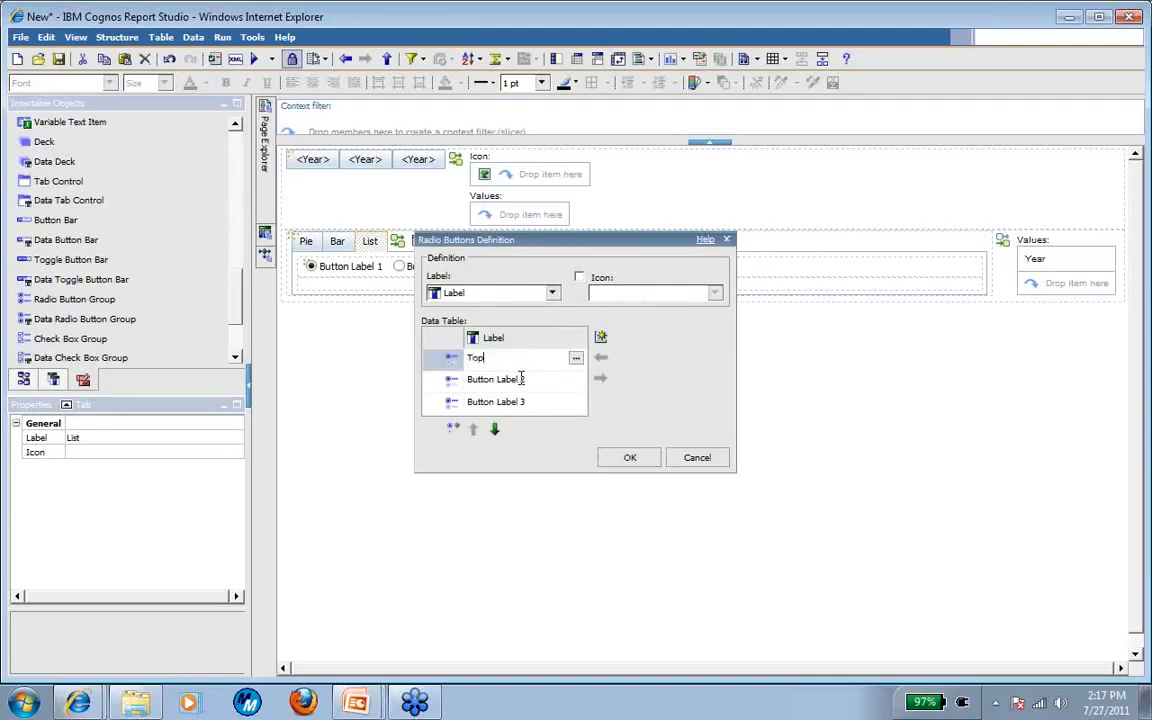
{"action": "left_click", "coordinate": [520, 380]}
{"action": "type", "text": "Top 10"}
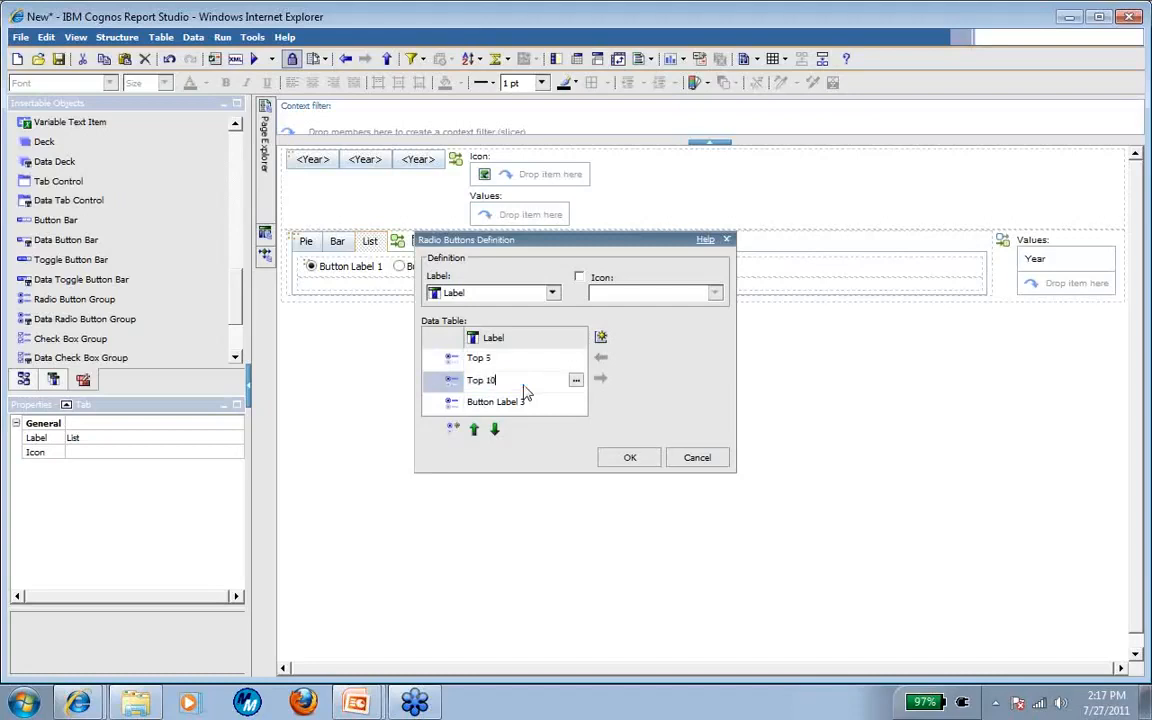
{"action": "left_click", "coordinate": [436, 404]}
{"action": "left_click", "coordinate": [616, 437]}
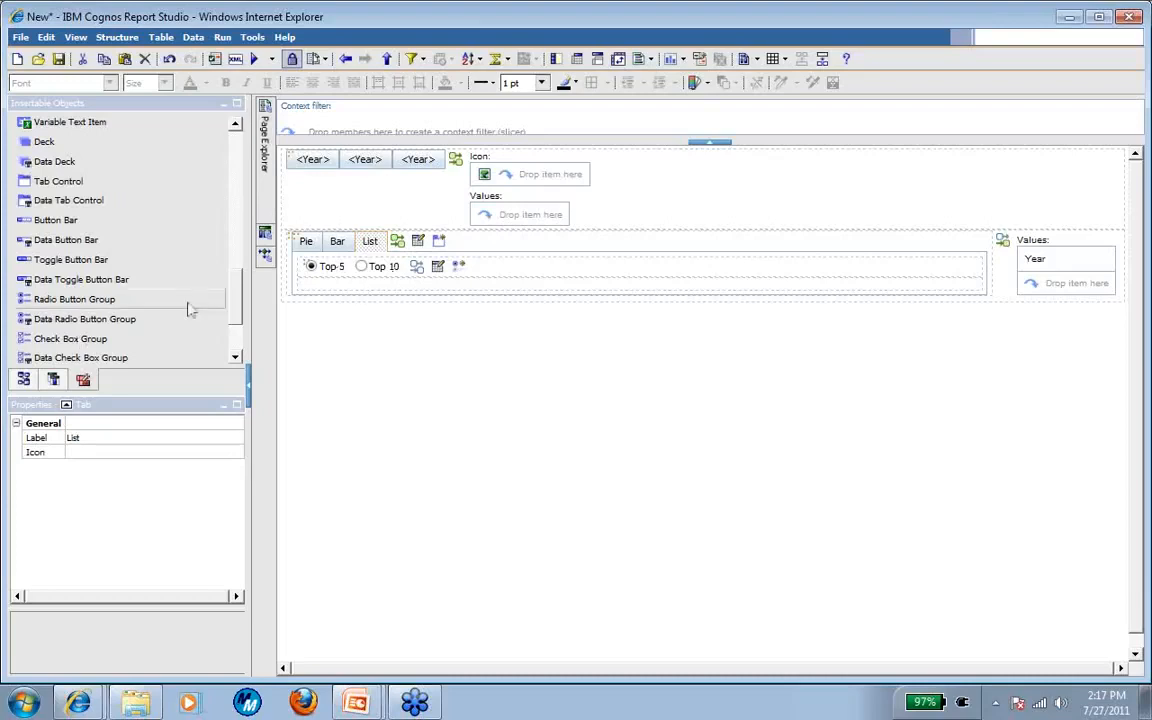
Insert a Deck into the lower block, label its first two cards Top 5 and Top 10, and delete the third card
{"action": "left_click_drag", "start_coordinate": [58, 145], "coordinate": [321, 290]}
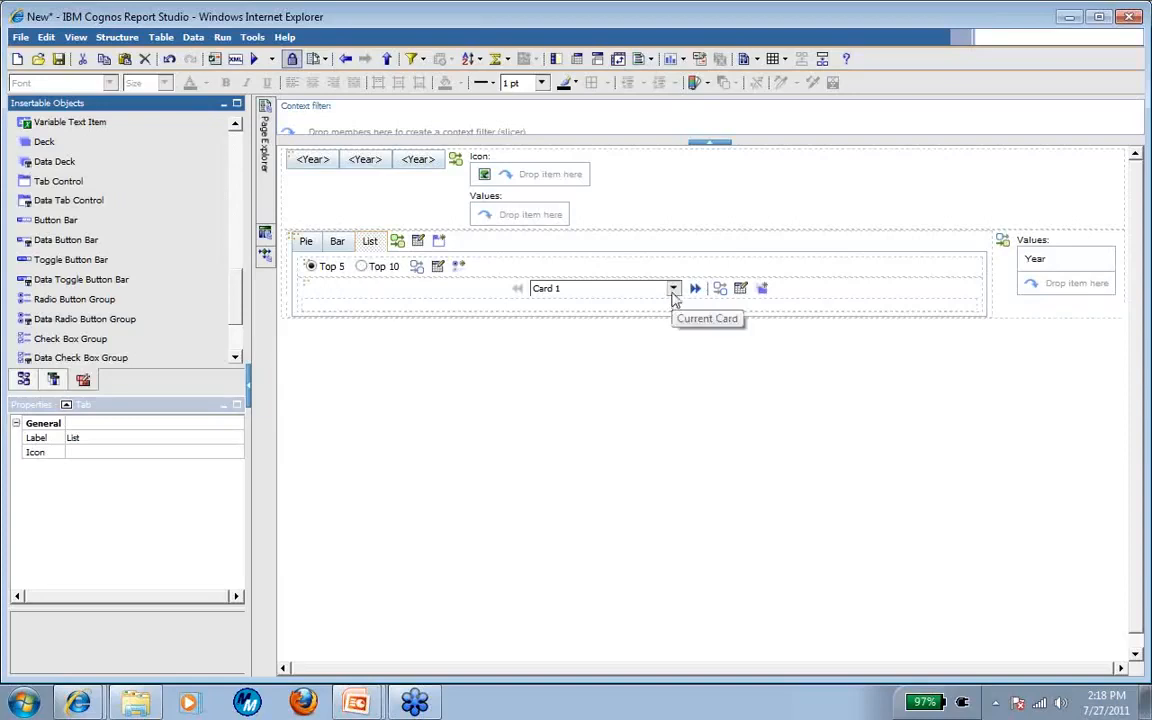
{"action": "left_click", "coordinate": [741, 289]}
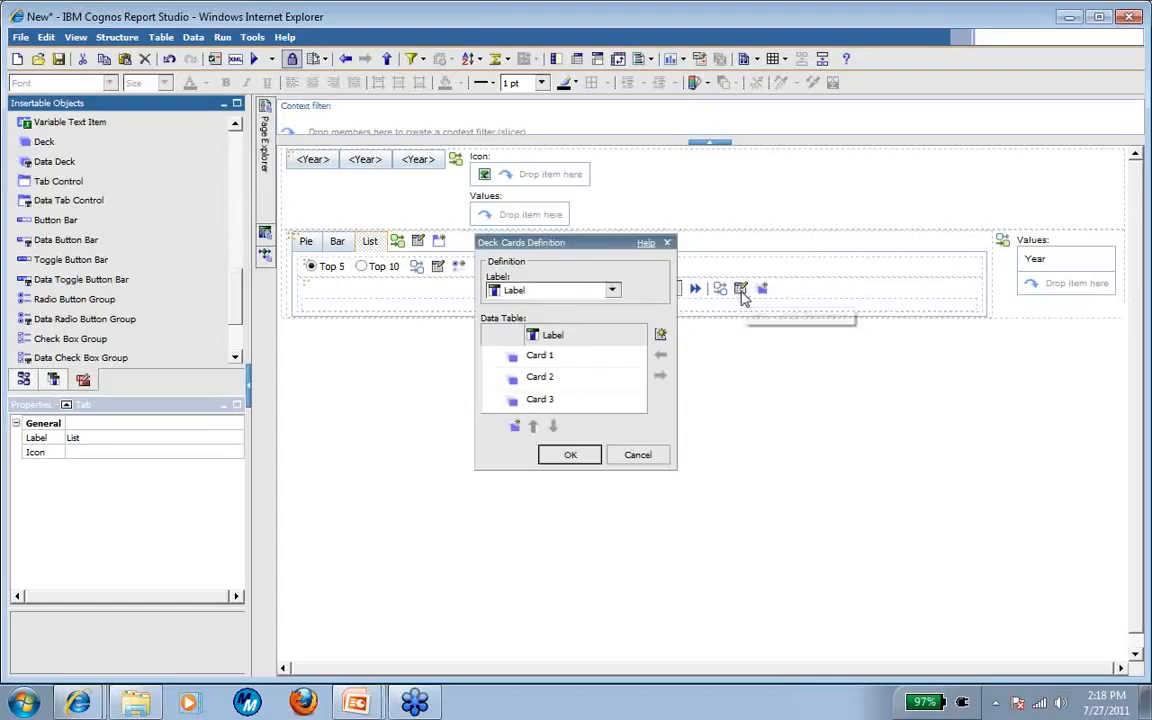
{"action": "left_click", "coordinate": [569, 358]}
{"action": "type", "text": "Top 5"}
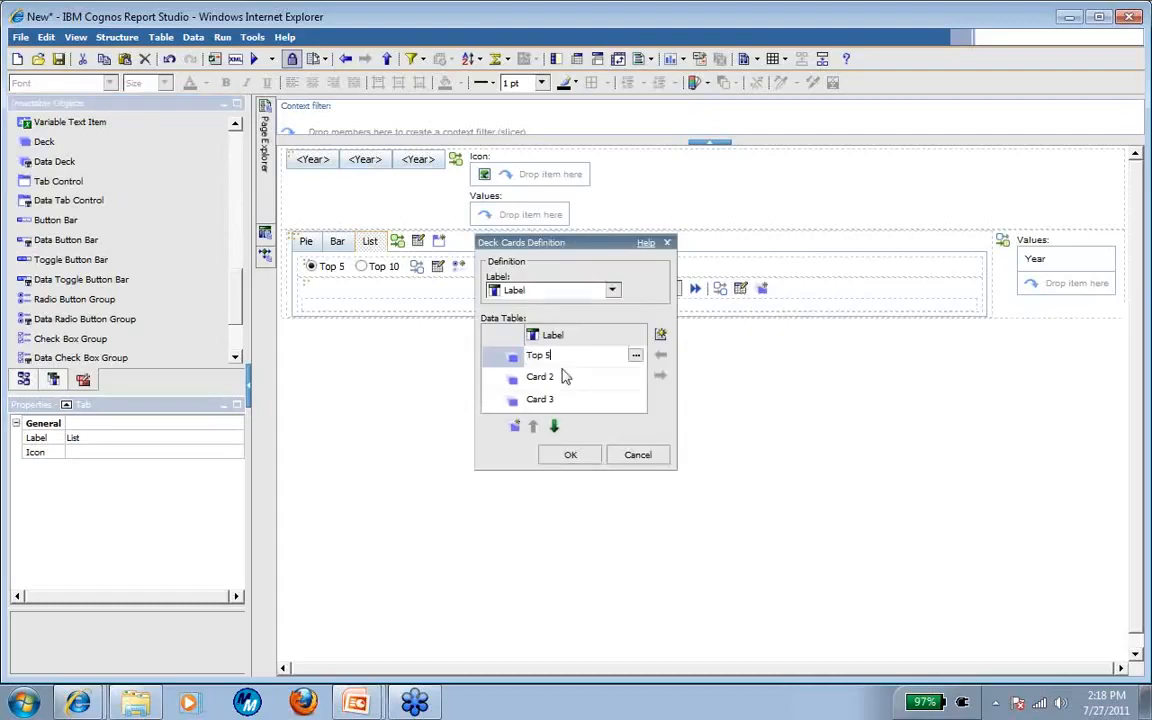
{"action": "left_click", "coordinate": [563, 377]}
{"action": "type", "text": "Top 10"}
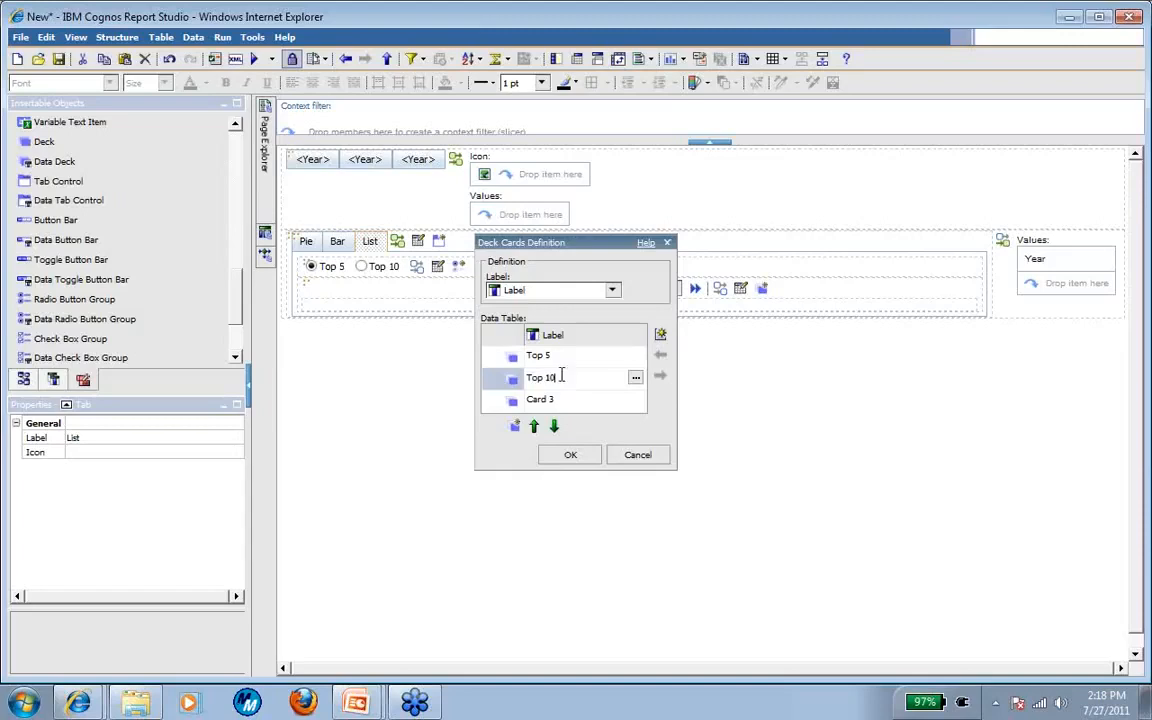
{"action": "left_click", "coordinate": [493, 402]}
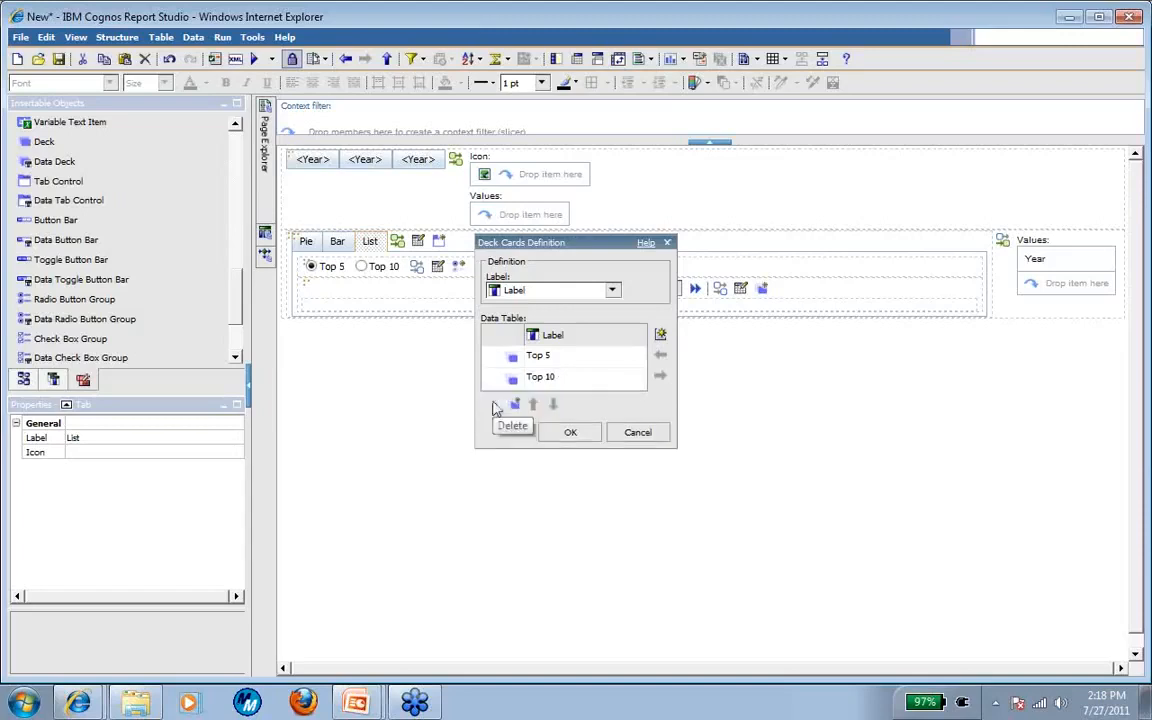
{"action": "left_click", "coordinate": [568, 432]}
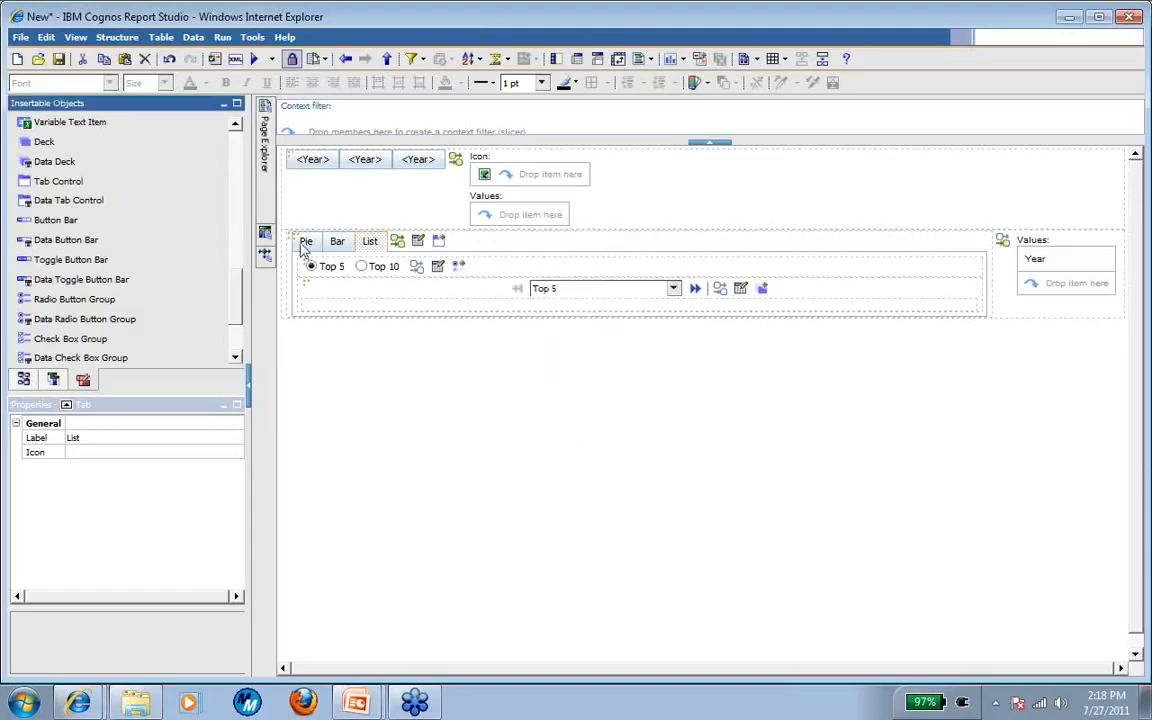
Connect Radio Button Group1 to Deck1 with the Select method, matching Label to Label through a new variable named Label Variable 1
{"action": "left_click", "coordinate": [719, 289]}
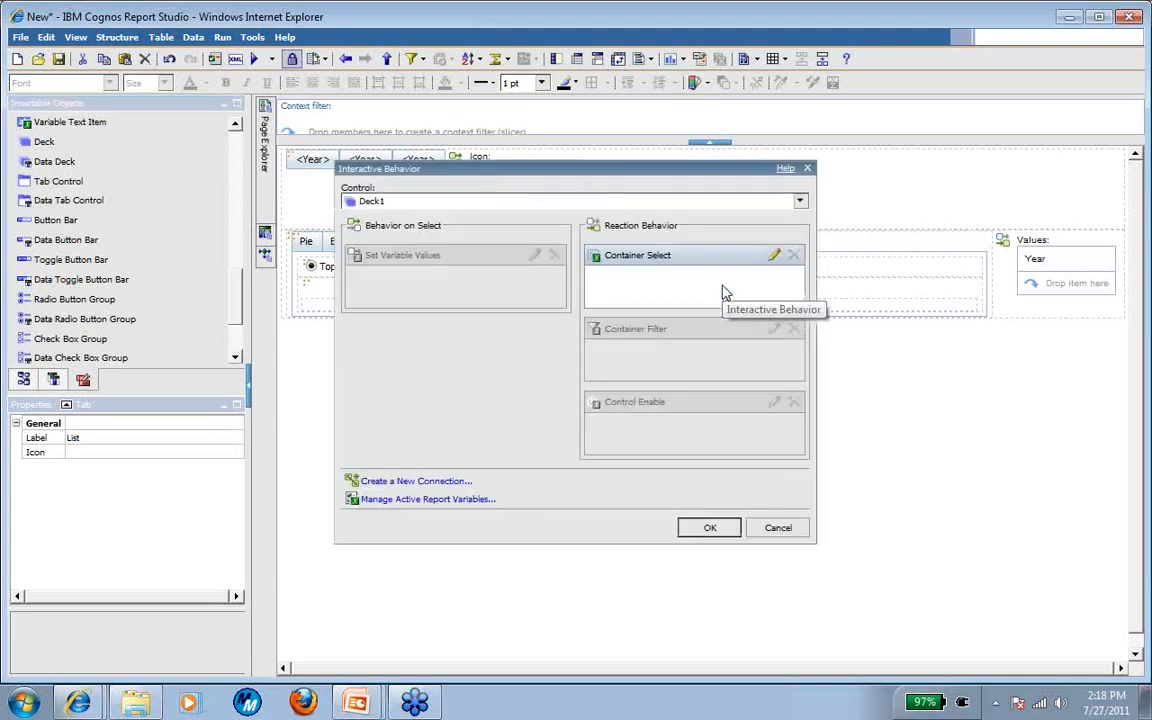
{"action": "left_click", "coordinate": [386, 481]}
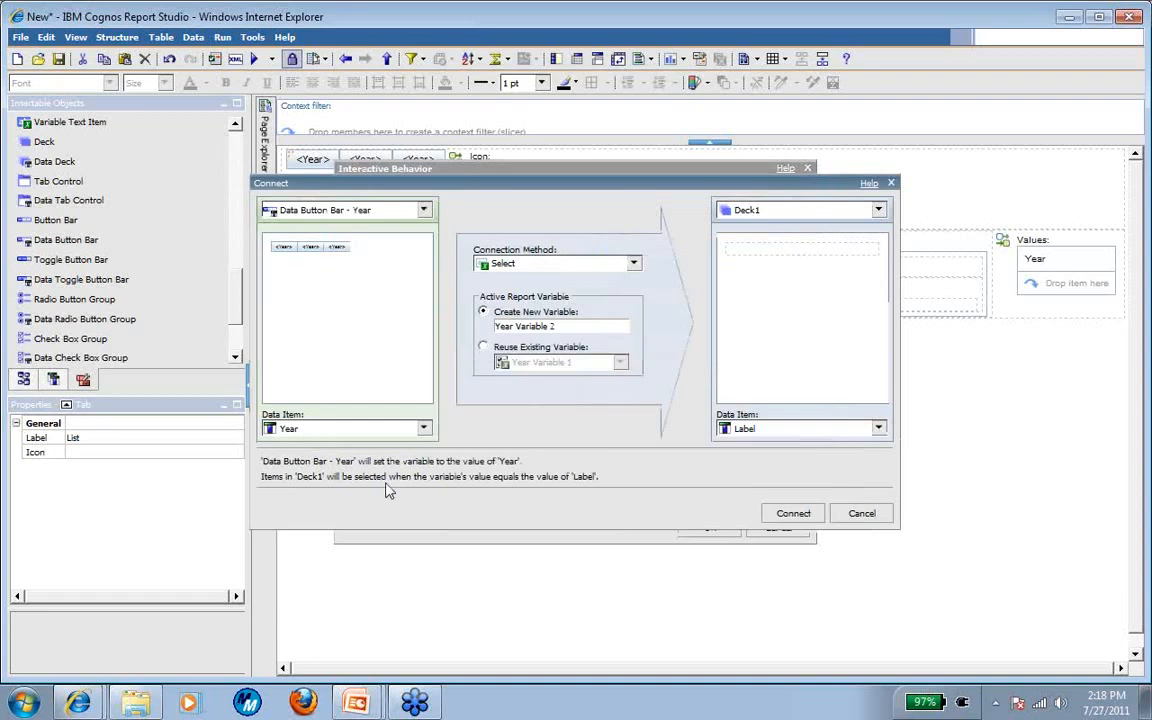
{"action": "left_click", "coordinate": [424, 211]}
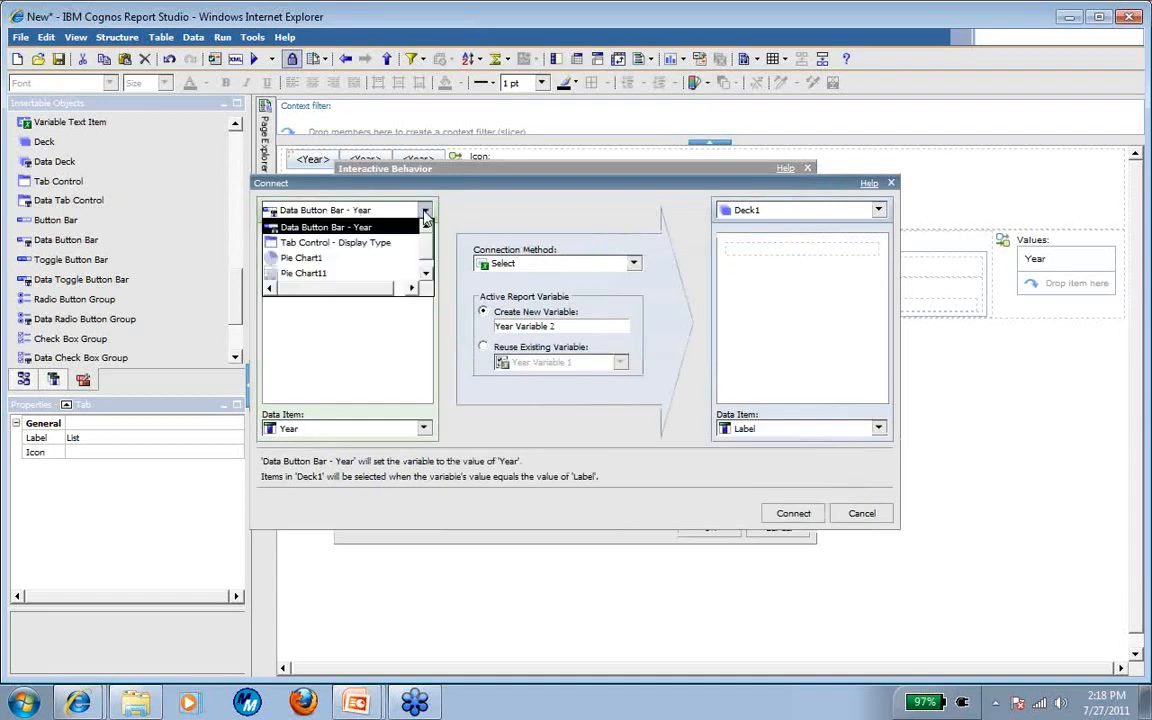
{"action": "scroll", "coordinate": [427, 248], "scroll_direction": "down", "scroll_amount": 1}
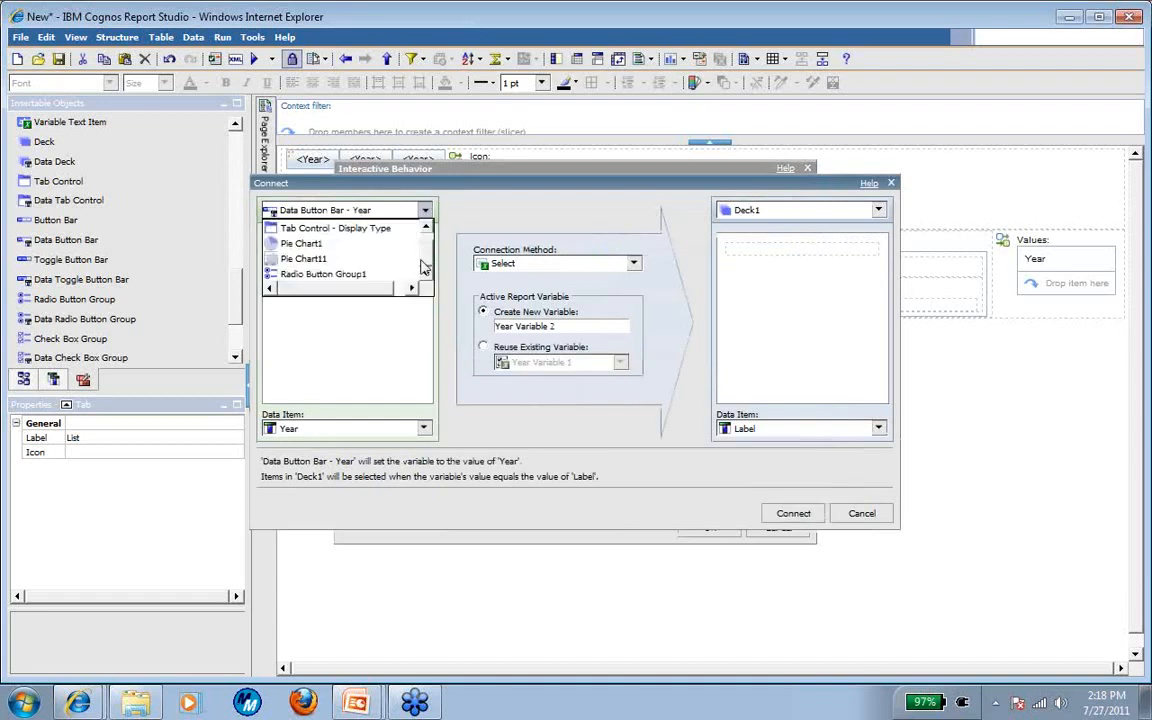
{"action": "left_click", "coordinate": [363, 274]}
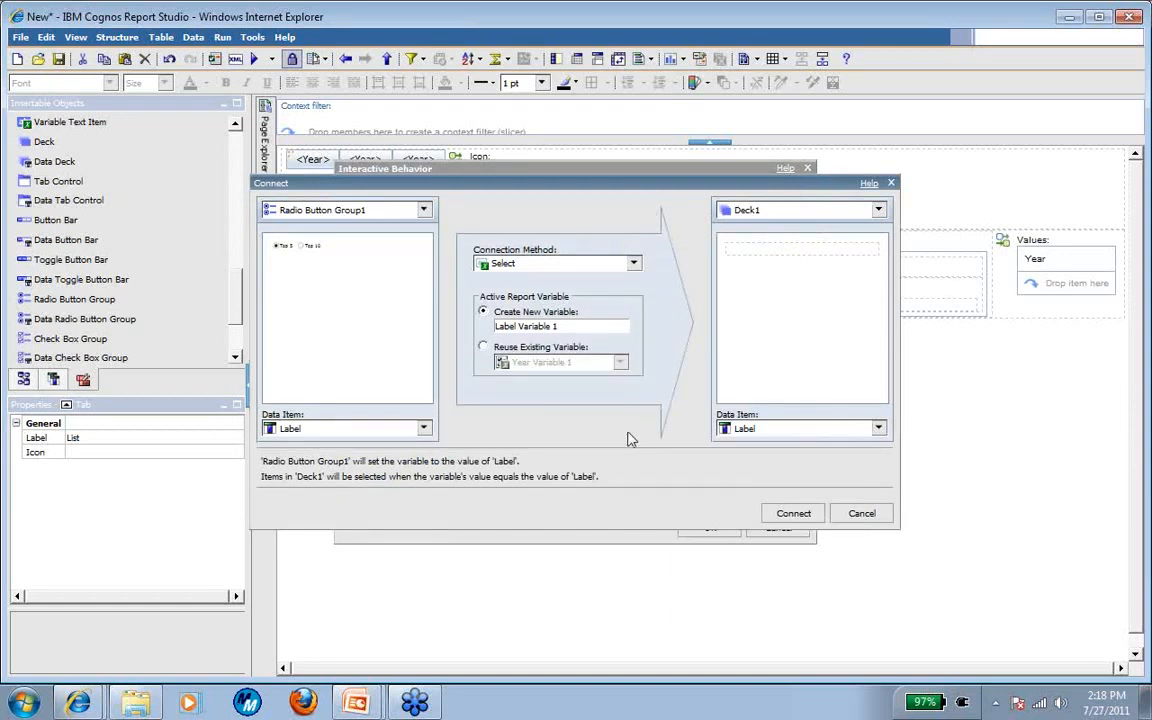
{"action": "left_click", "coordinate": [782, 513]}
{"action": "left_click", "coordinate": [725, 529]}
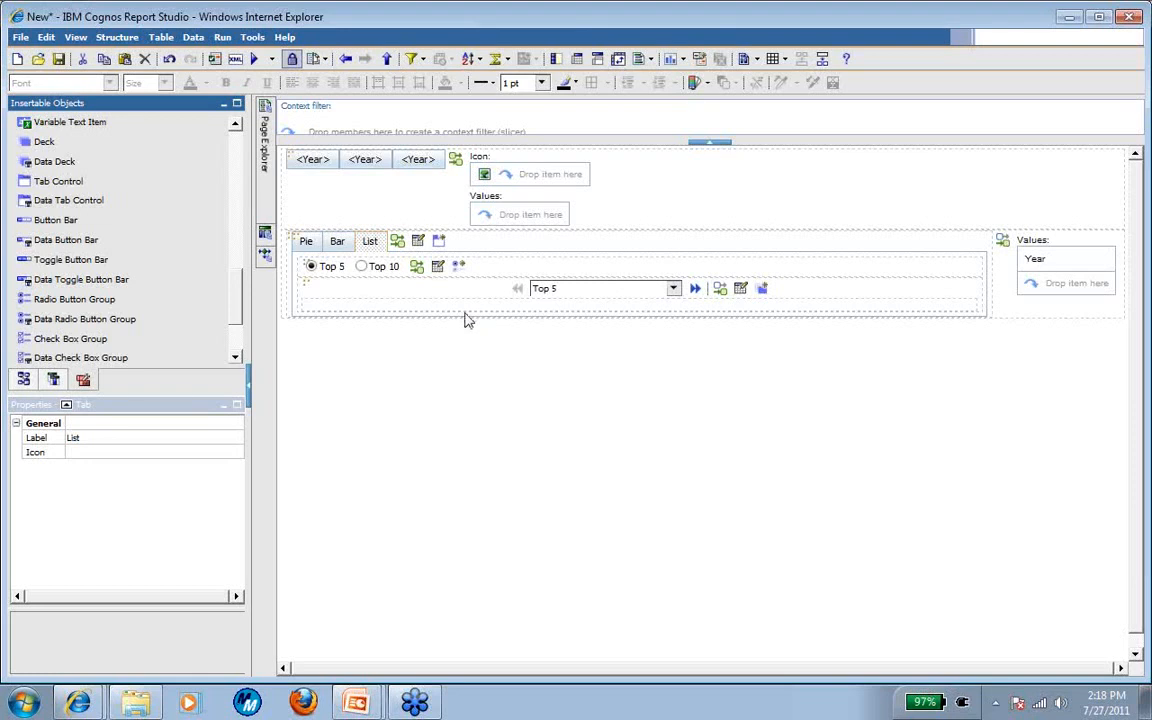
Insert a List into the deck's Top 5 card and add Product type and Revenue as its columns
{"action": "left_click_drag", "start_coordinate": [234, 293], "coordinate": [231, 188]}
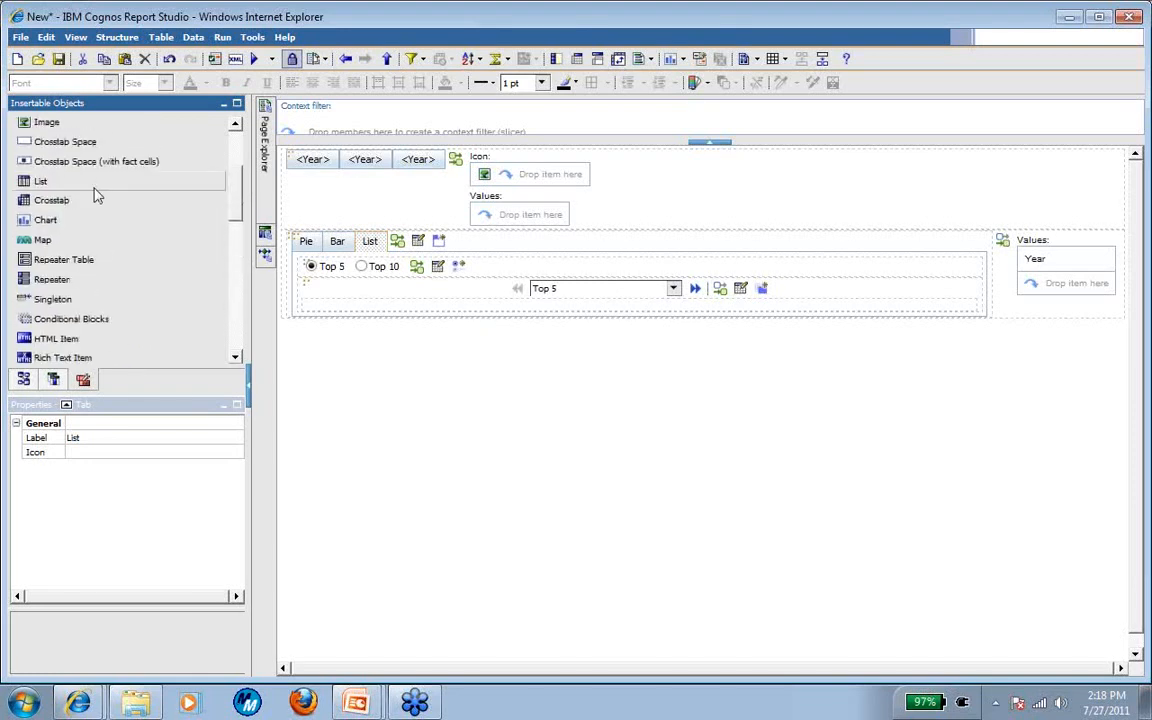
{"action": "left_click_drag", "start_coordinate": [93, 190], "coordinate": [316, 306]}
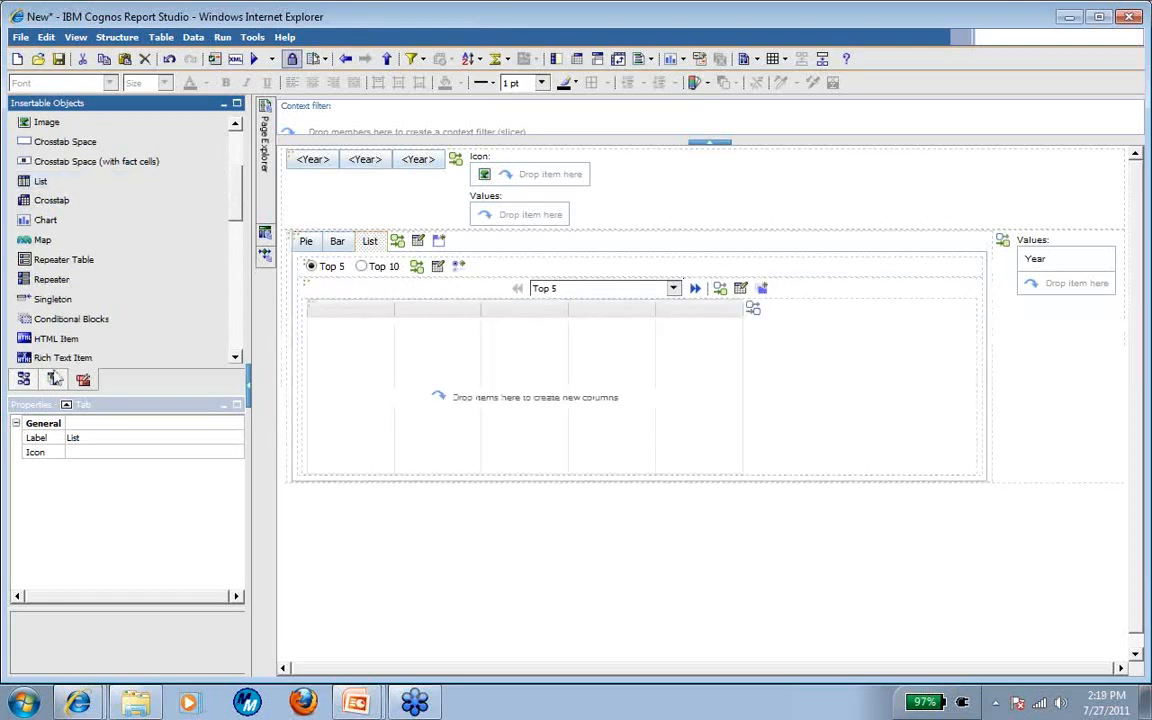
{"action": "left_click", "coordinate": [24, 379]}
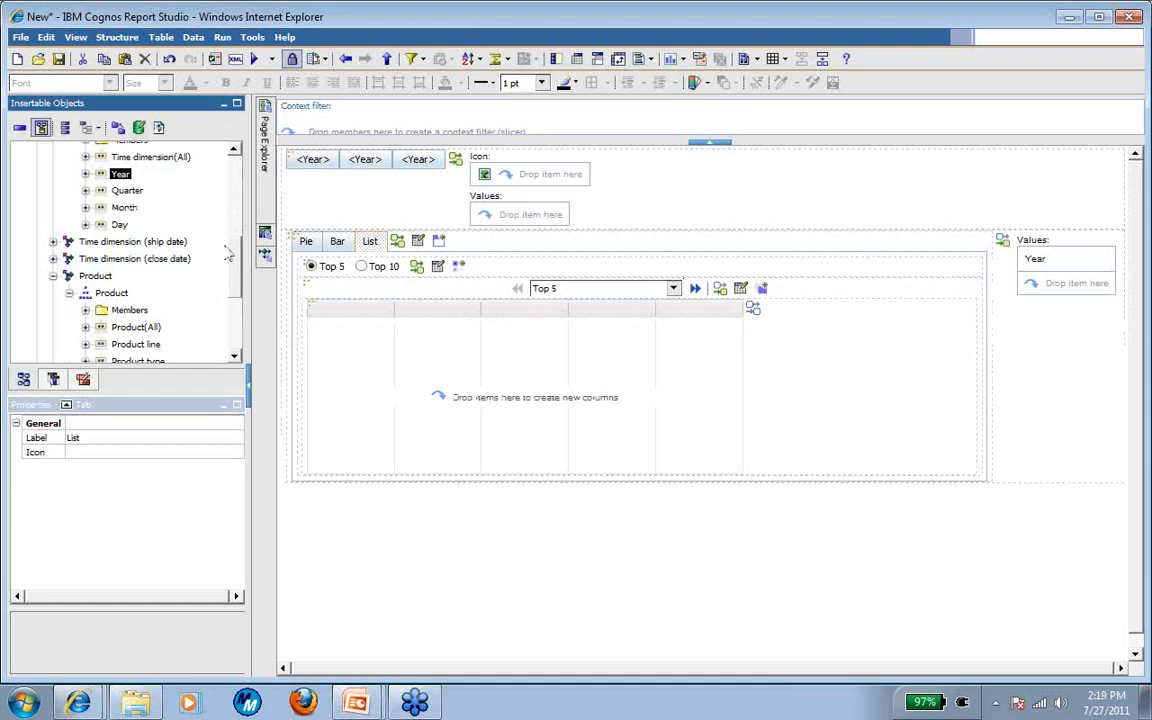
{"action": "scroll", "coordinate": [226, 260], "scroll_direction": "down", "scroll_amount": 1}
{"action": "left_click_drag", "start_coordinate": [140, 318], "coordinate": [345, 368]}
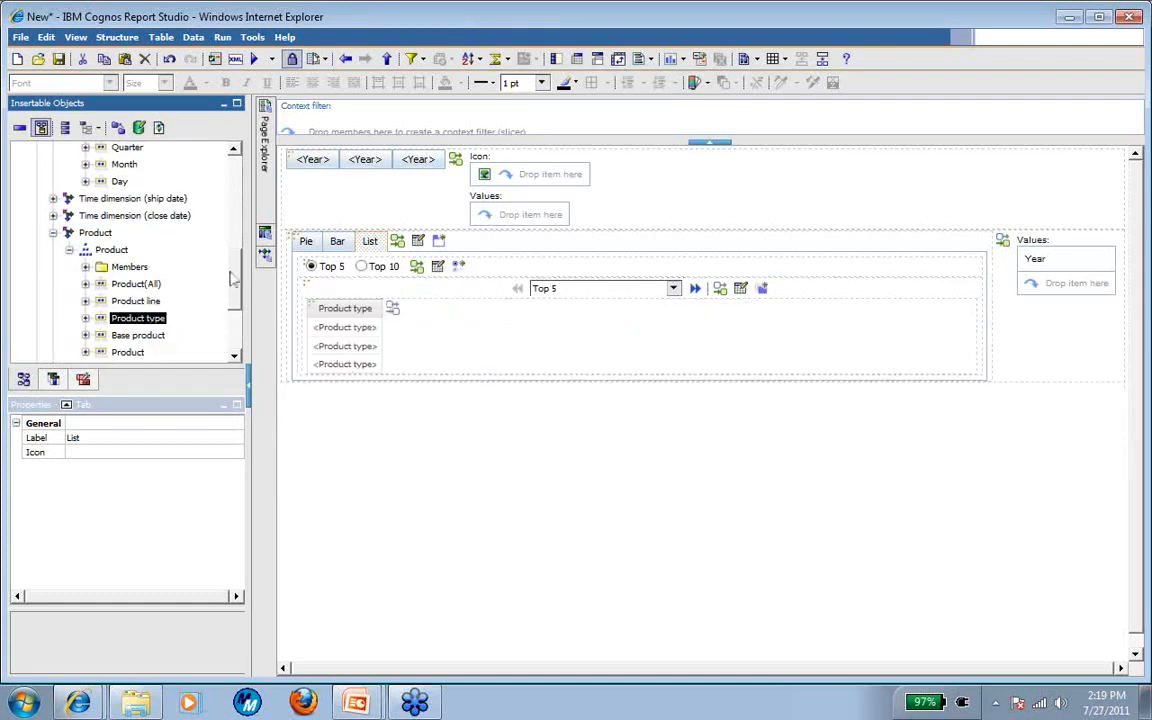
{"action": "scroll", "coordinate": [232, 258], "scroll_direction": "up", "scroll_amount": 3}
{"action": "scroll", "coordinate": [232, 258], "scroll_direction": "up", "scroll_amount": 2}
{"action": "left_click_drag", "start_coordinate": [112, 145], "coordinate": [236, 230]}
{"action": "mouse_move", "coordinate": [373, 316]}
{"action": "left_mouse_down"}
{"action": "mouse_move", "coordinate": [388, 339]}
{"action": "mouse_move", "coordinate": [380, 323]}
{"action": "left_mouse_up"}
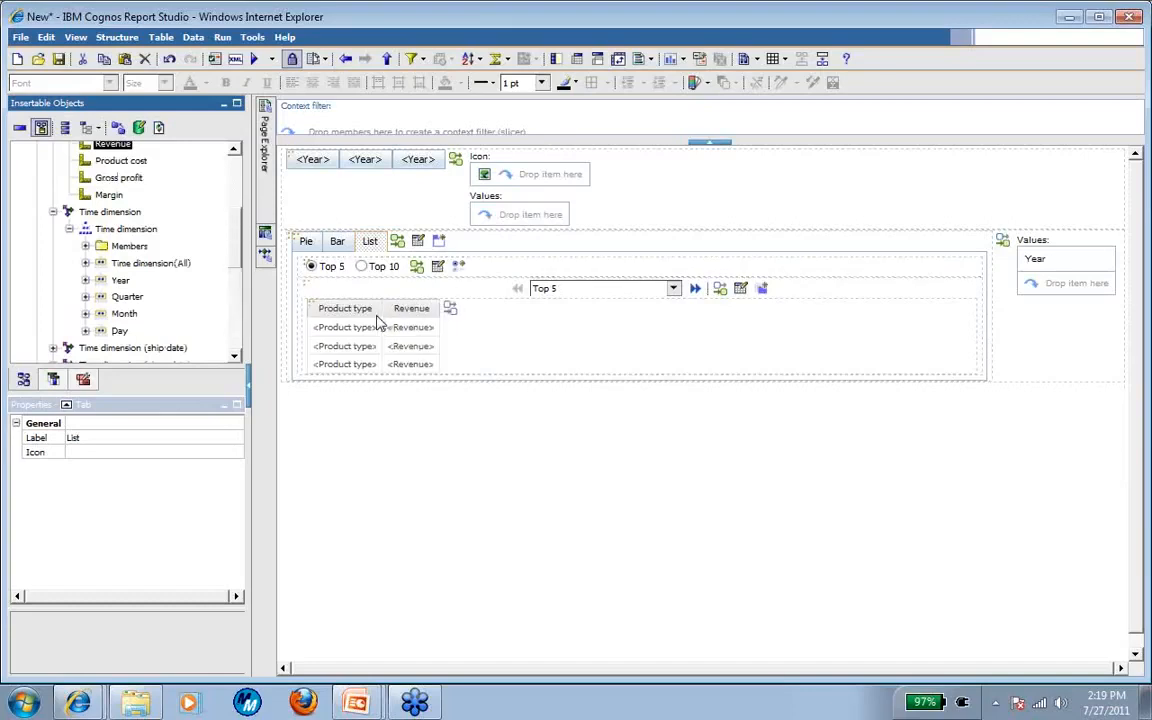
Go to the Top 5 list's query and add Year from the Time dimension to its data items
{"action": "left_click", "coordinate": [322, 306]}
{"action": "right_click", "coordinate": [322, 306]}
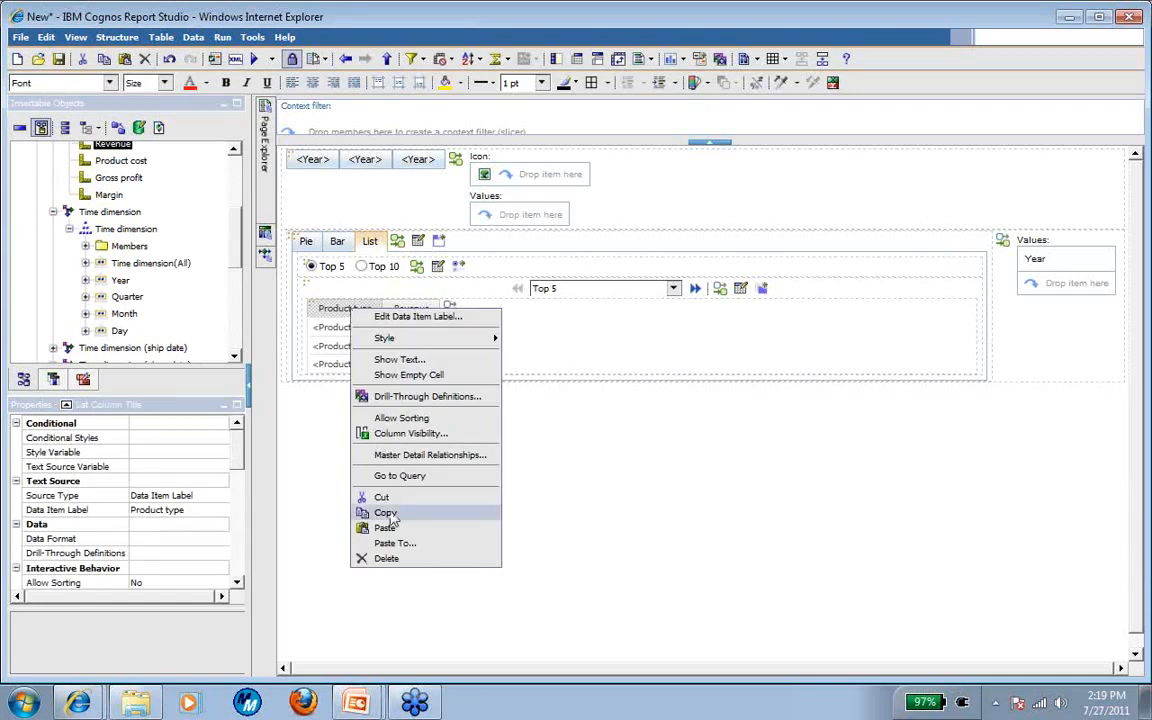
{"action": "left_click", "coordinate": [399, 475]}
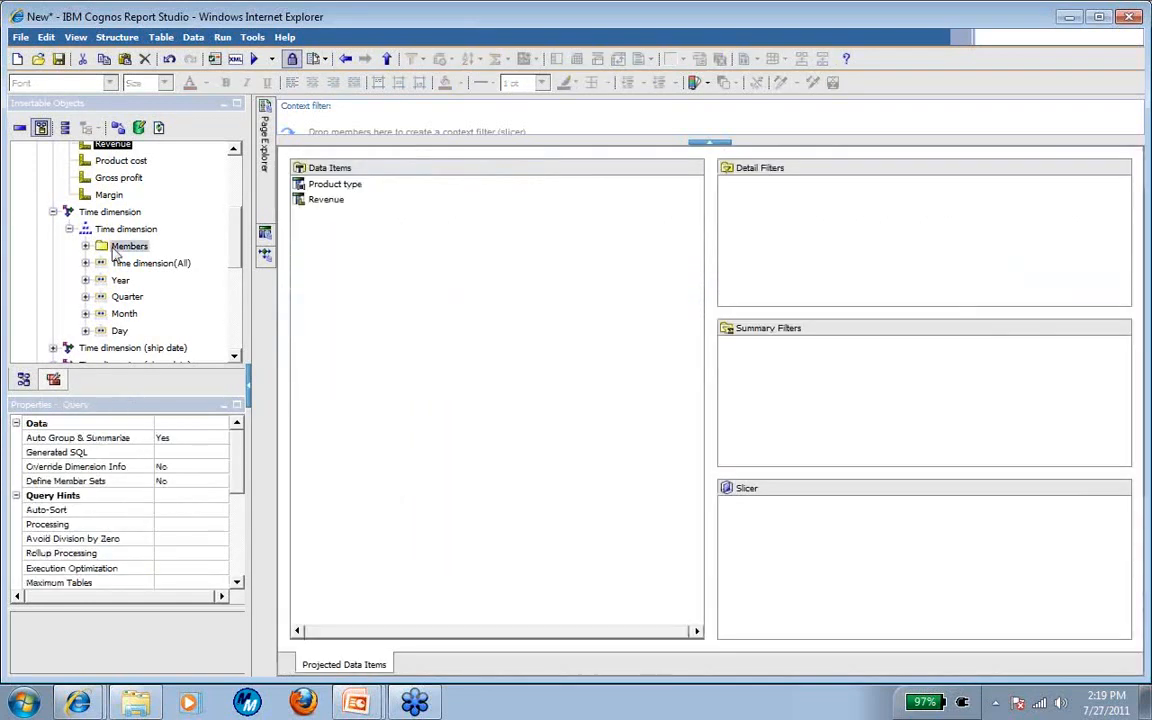
{"action": "left_click_drag", "start_coordinate": [115, 280], "coordinate": [388, 345]}
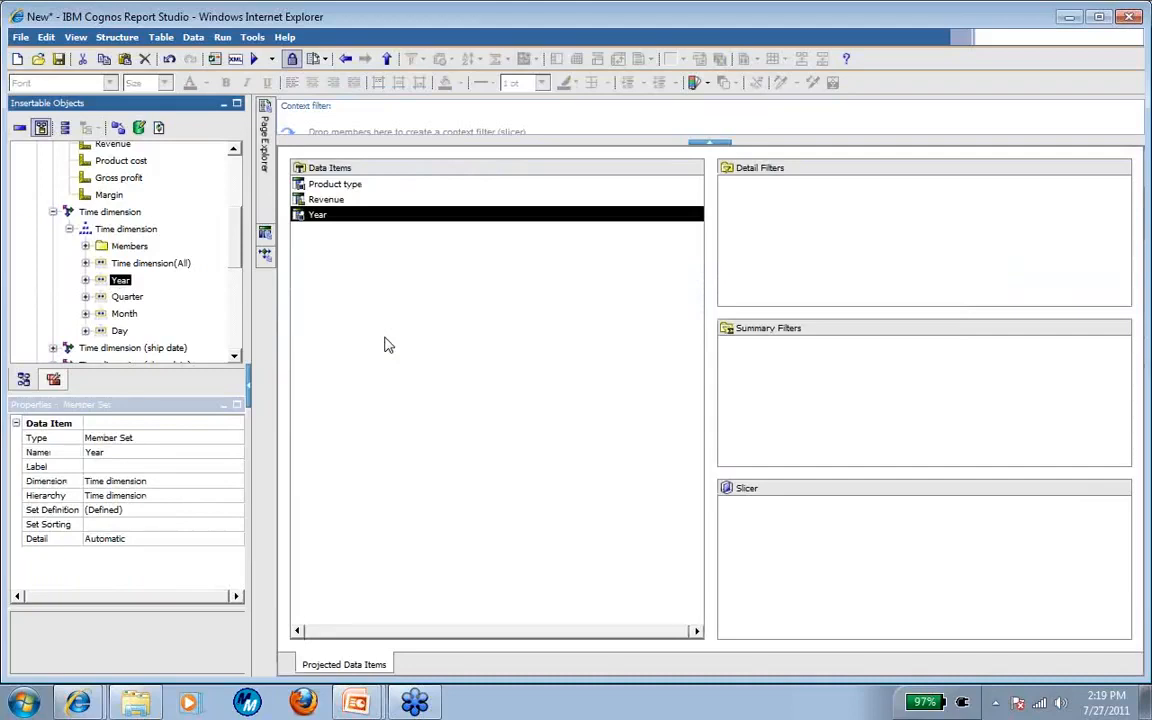
Add a data item with the expression Rank ([Revenue]) to the Top 5 list's query and name it Rank
{"action": "left_click", "coordinate": [53, 378]}
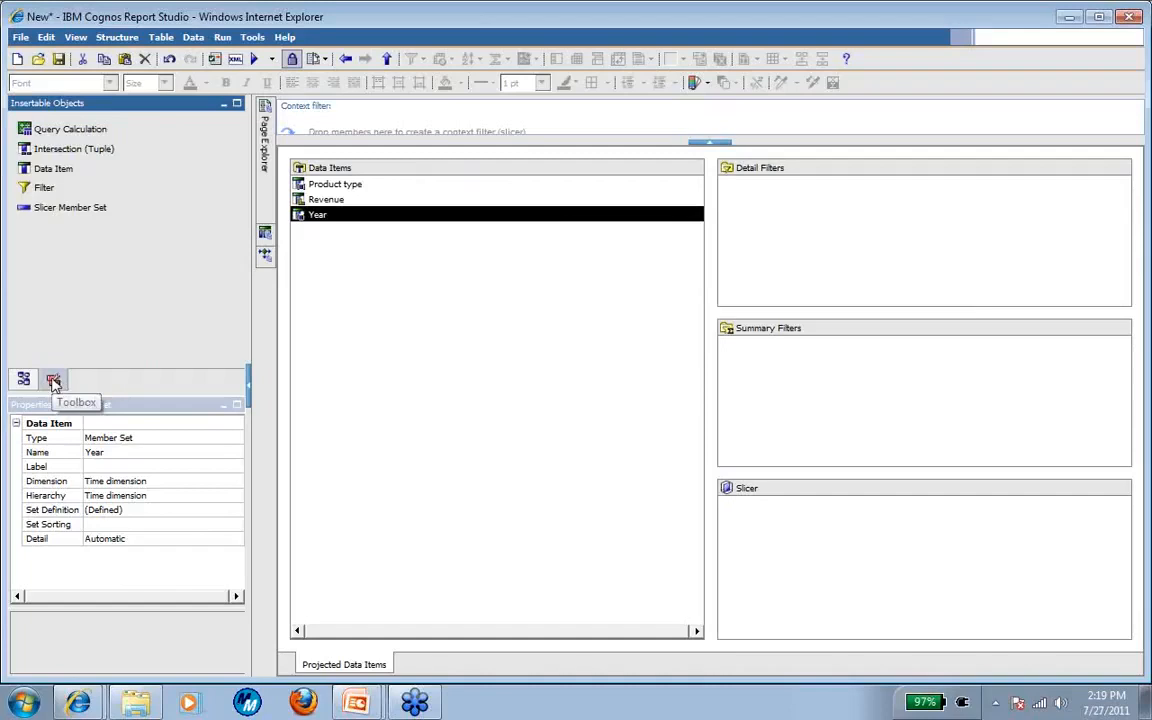
{"action": "left_click_drag", "start_coordinate": [62, 168], "coordinate": [635, 268]}
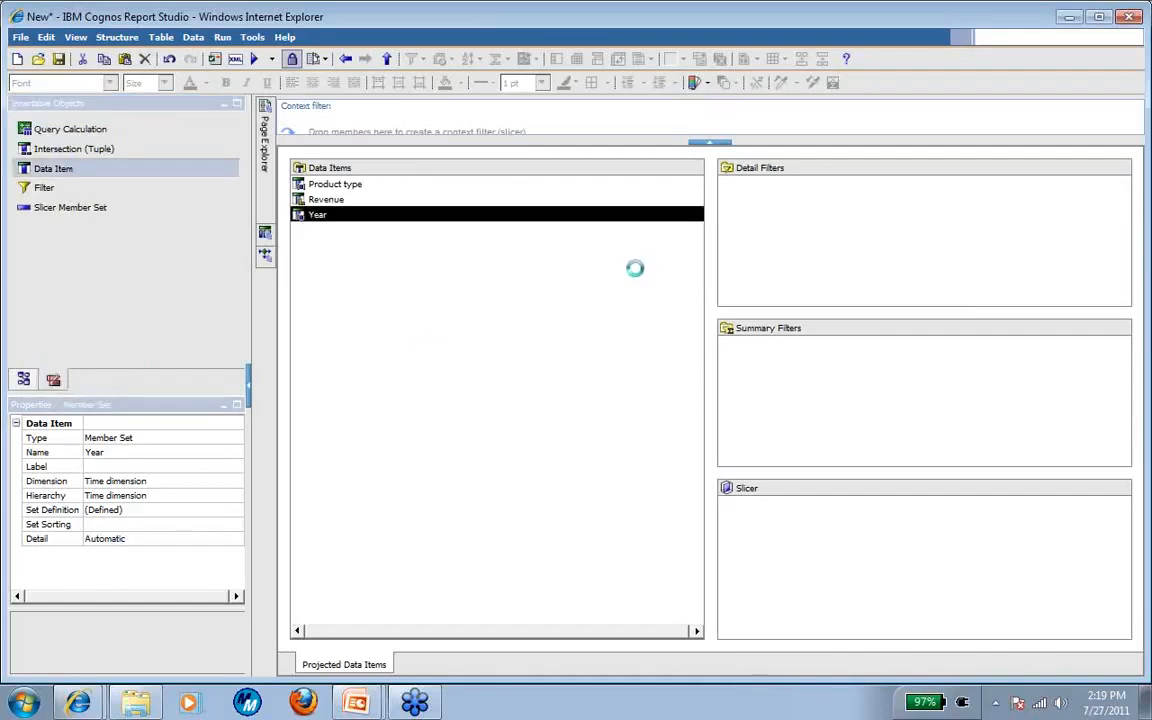
{"action": "type", "text": "Rank ("}
{"action": "left_click", "coordinate": [328, 494]}
{"action": "left_click_drag", "start_coordinate": [335, 232], "coordinate": [558, 265]}
{"action": "type", "text": ")"}
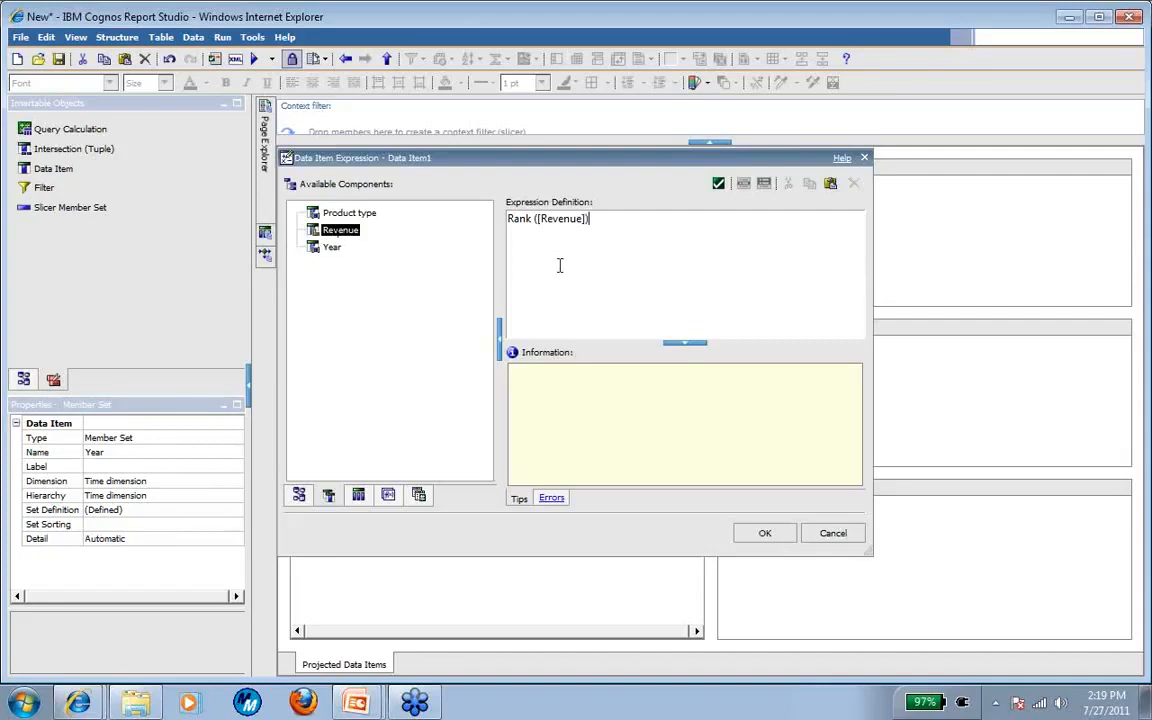
{"action": "left_click", "coordinate": [768, 534]}
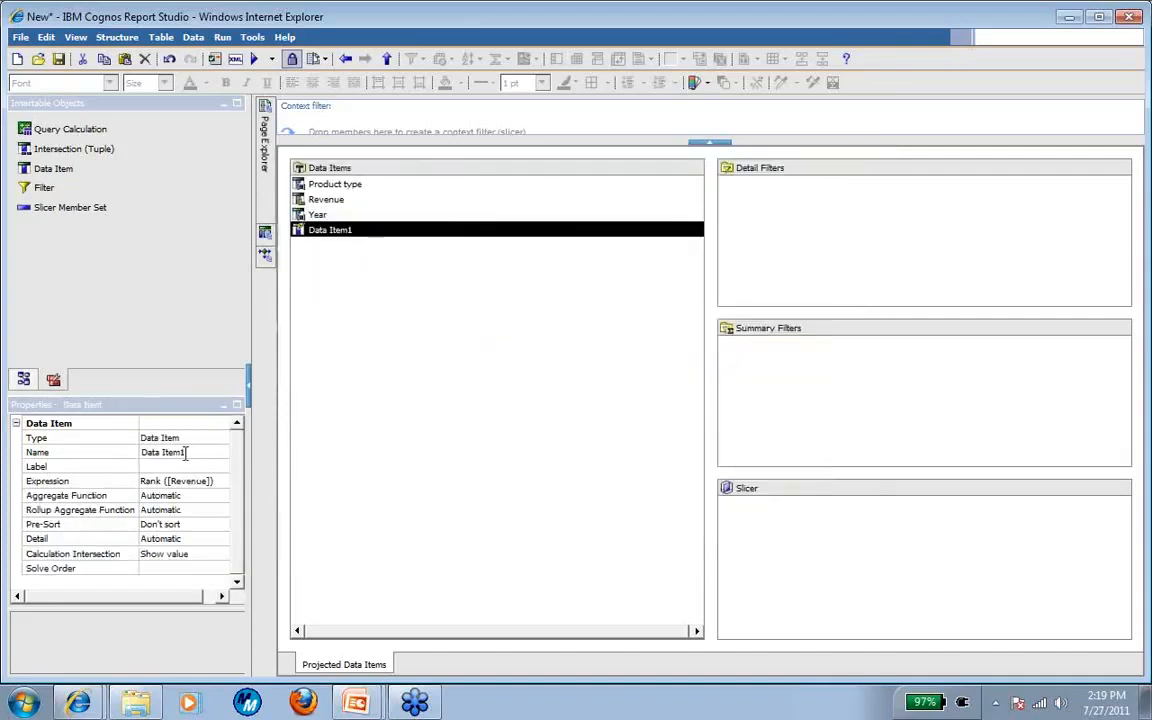
{"action": "left_click", "coordinate": [185, 453]}
{"action": "type", "text": "Rank"}
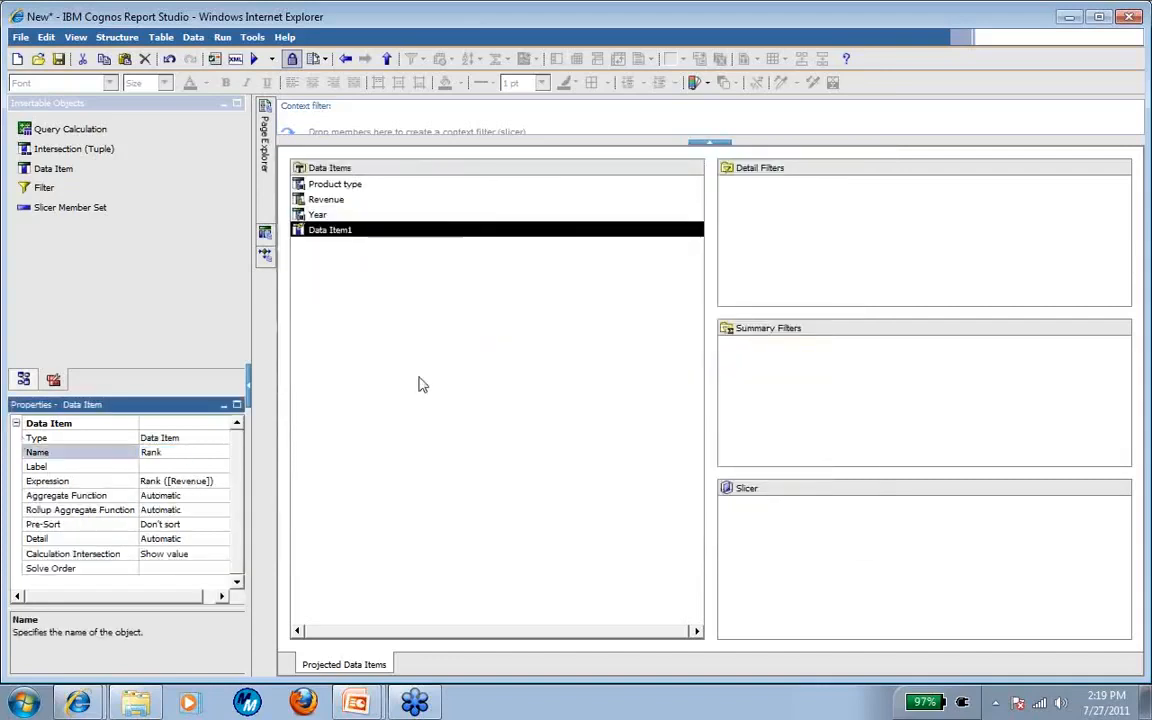
{"action": "left_click", "coordinate": [352, 267]}
Add the detail filter [Rank] <= 5 to the query and change its Application setting for auto aggregation
{"action": "left_click_drag", "start_coordinate": [313, 231], "coordinate": [764, 227]}
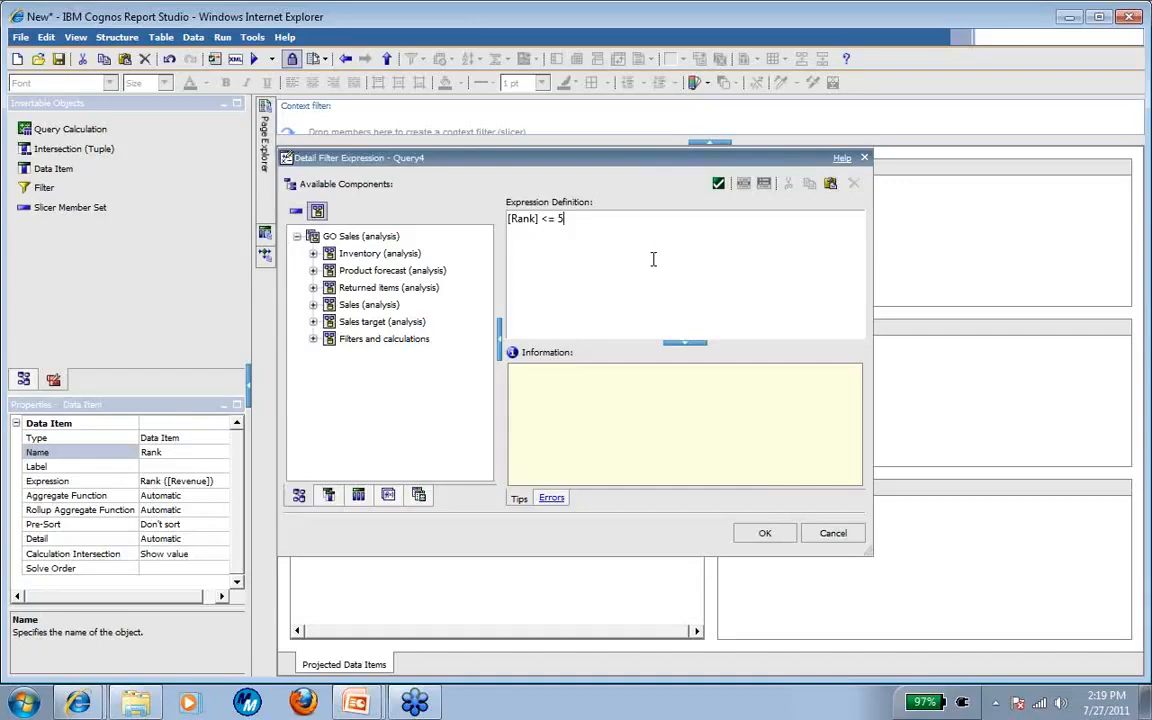
{"action": "left_click", "coordinate": [765, 533]}
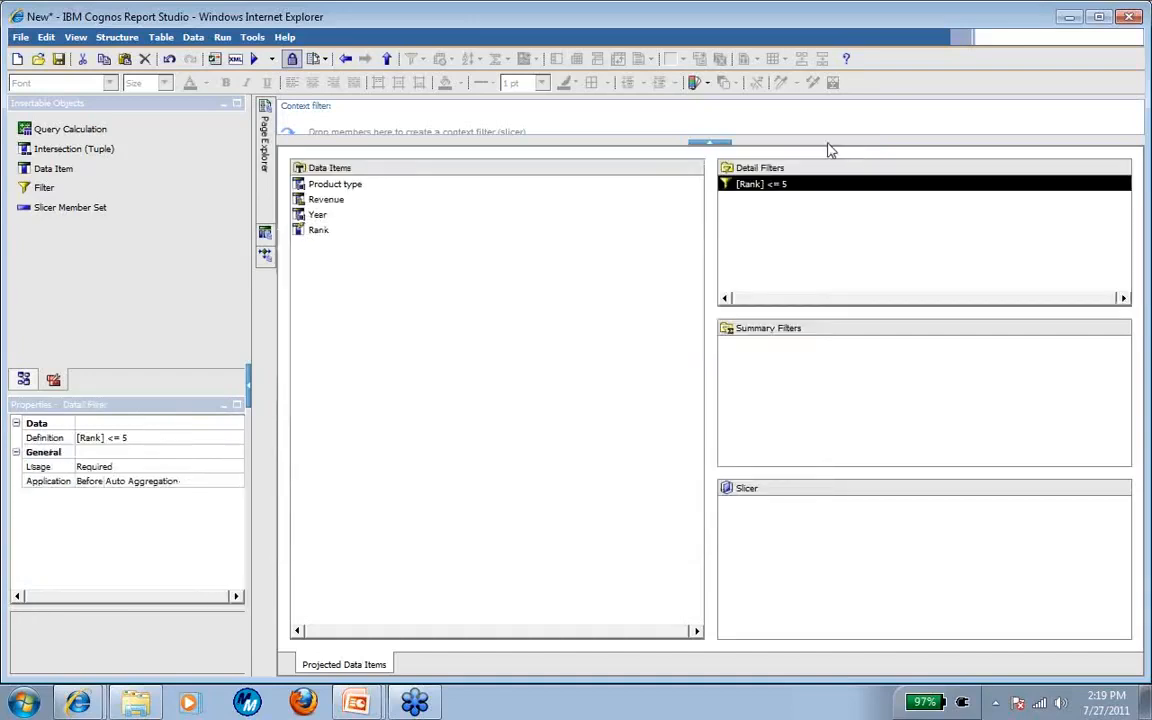
{"action": "left_click", "coordinate": [182, 484]}
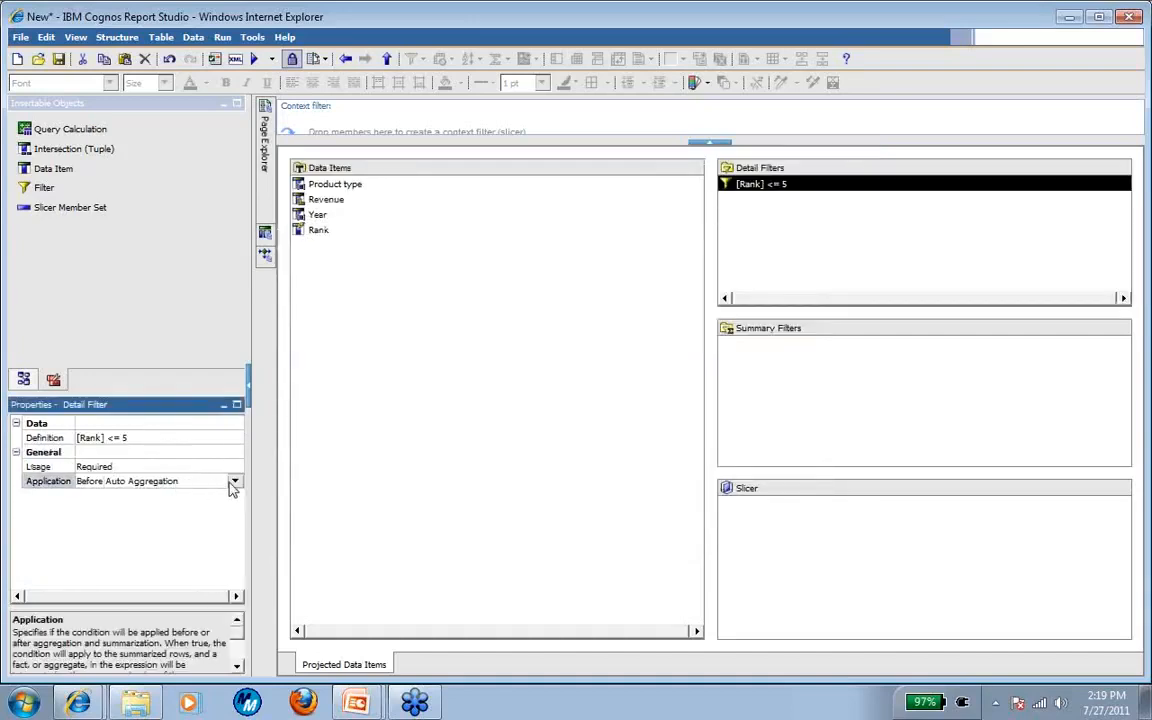
{"action": "left_click", "coordinate": [233, 485]}
{"action": "left_click", "coordinate": [198, 494]}
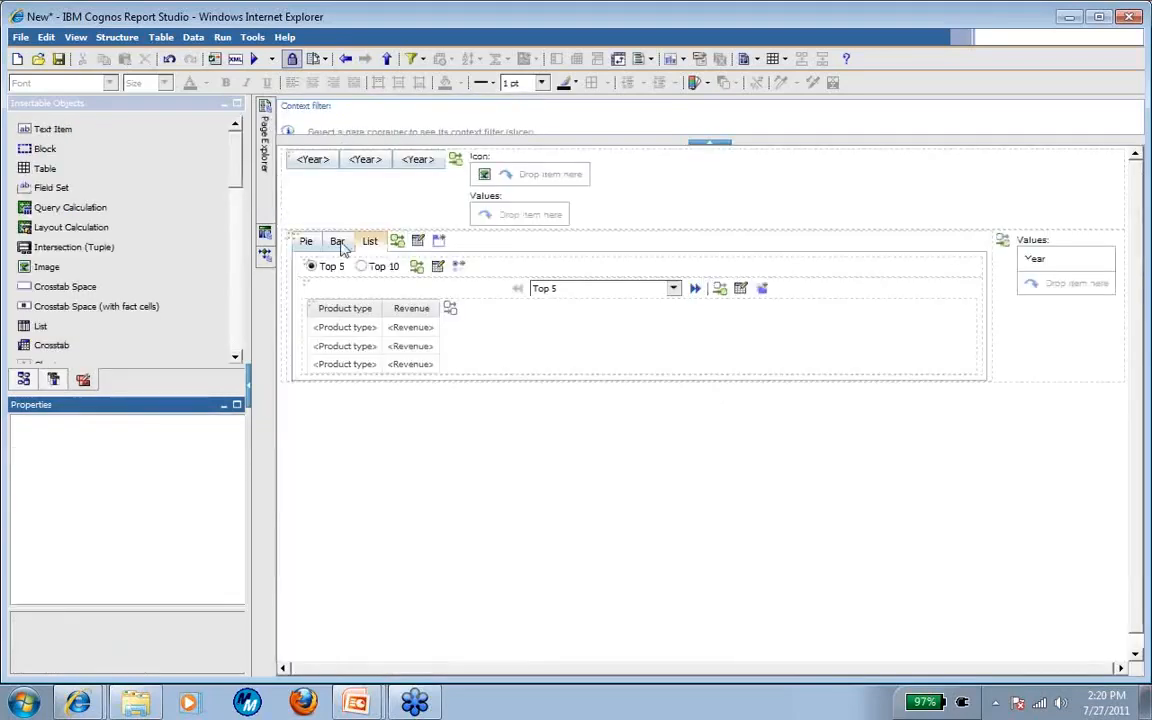
Define a master detail relationship for the Top 5 list, linking Year in Query2 to Year in Query4
{"action": "left_click", "coordinate": [366, 311]}
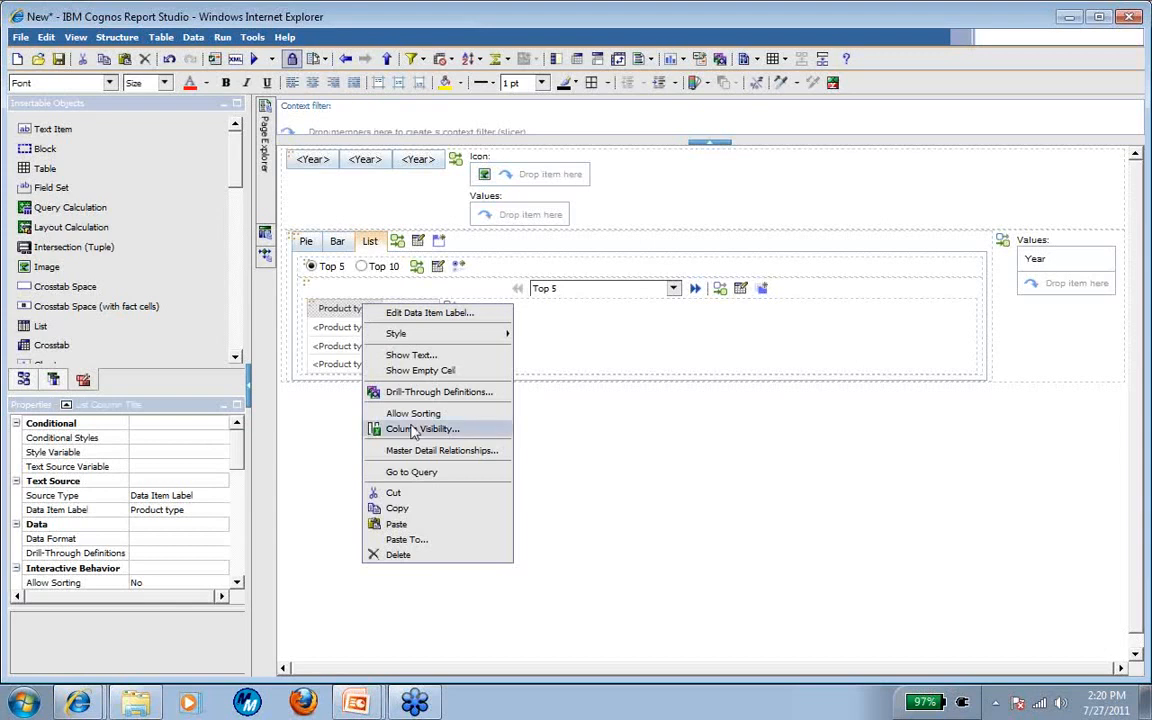
{"action": "left_click", "coordinate": [390, 450]}
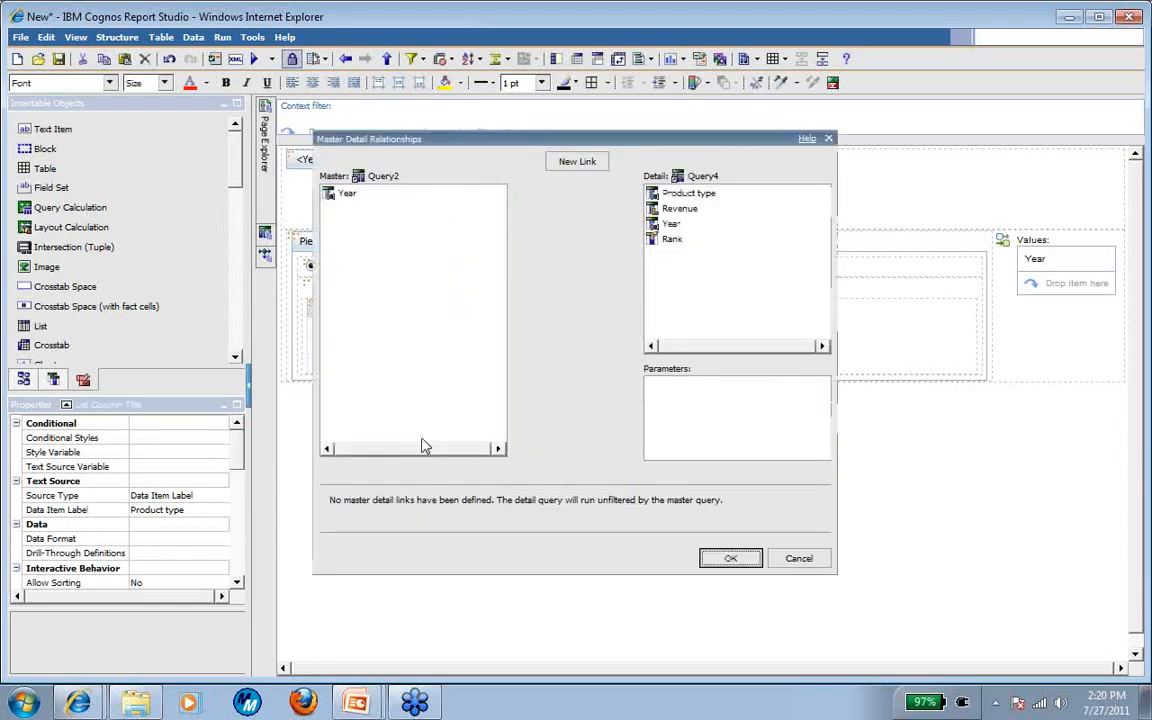
{"action": "left_click", "coordinate": [577, 161]}
{"action": "left_click", "coordinate": [672, 224]}
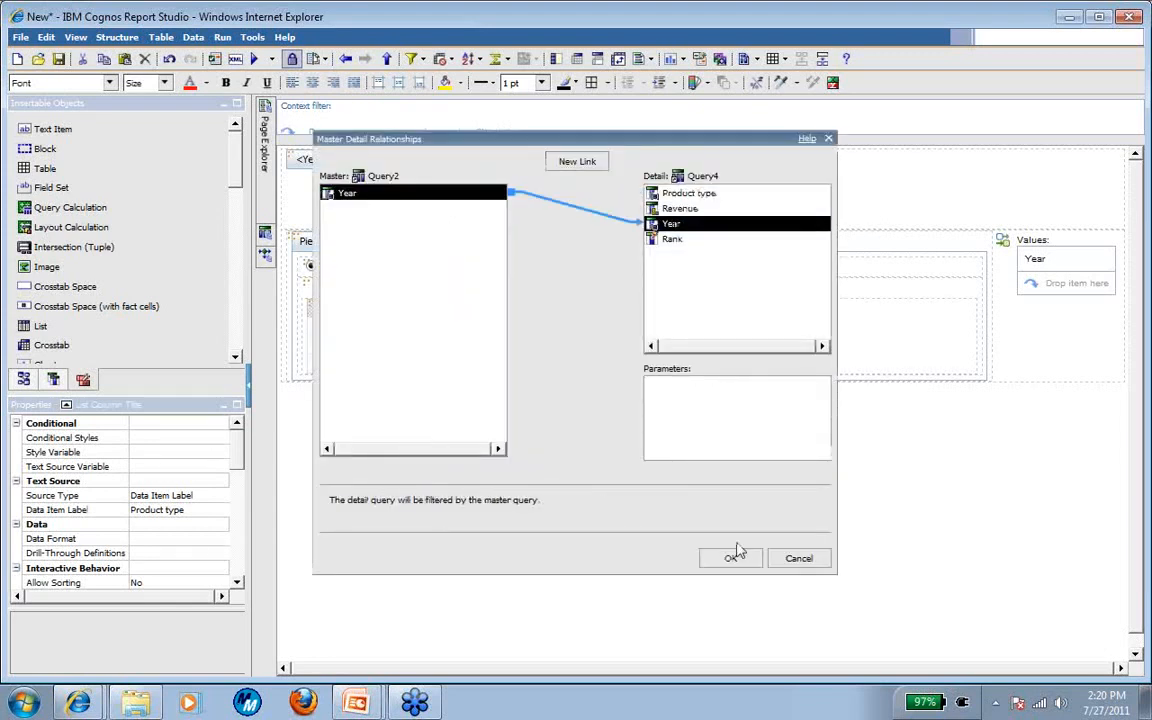
{"action": "left_click", "coordinate": [731, 559]}
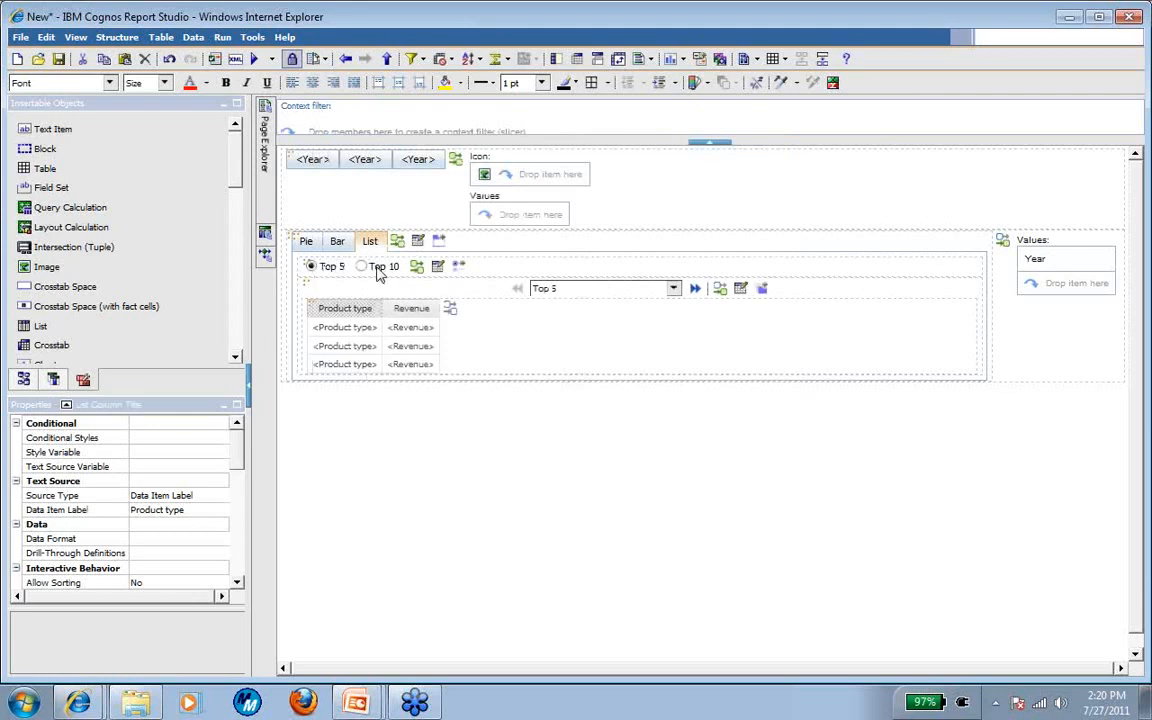
Switch the deck to the Top 10 card and insert a List there with Product type and Revenue columns
{"action": "left_click", "coordinate": [674, 288]}
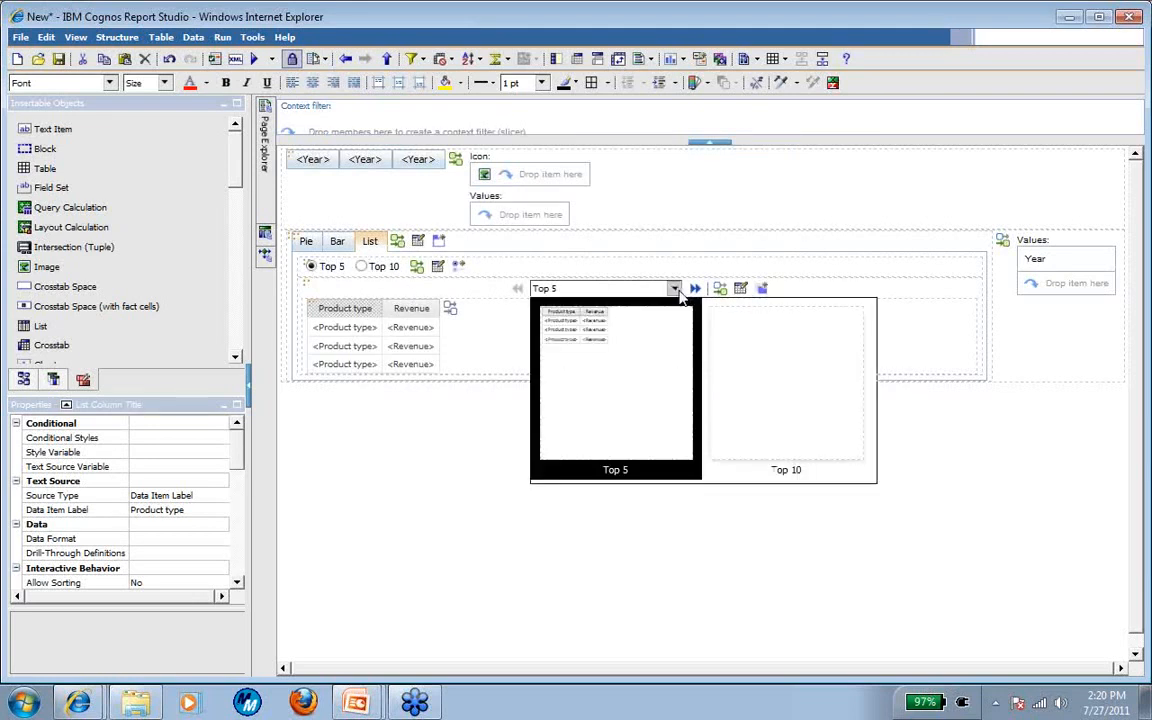
{"action": "left_click", "coordinate": [784, 355]}
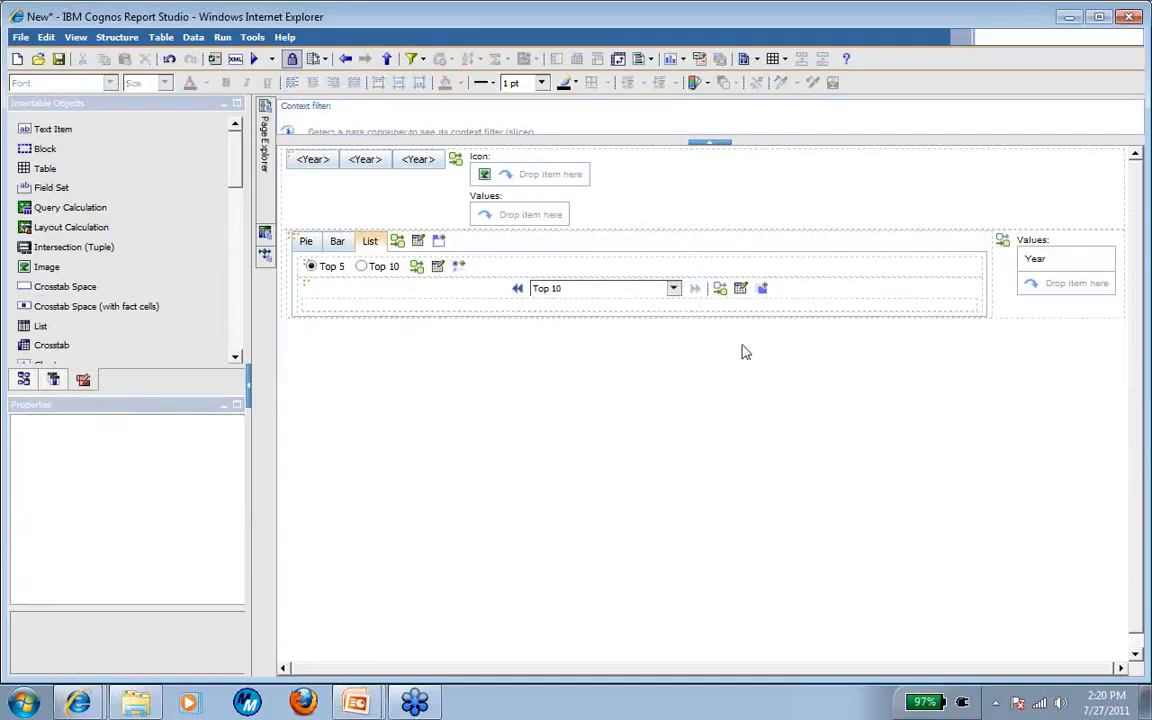
{"action": "left_click_drag", "start_coordinate": [42, 326], "coordinate": [324, 314]}
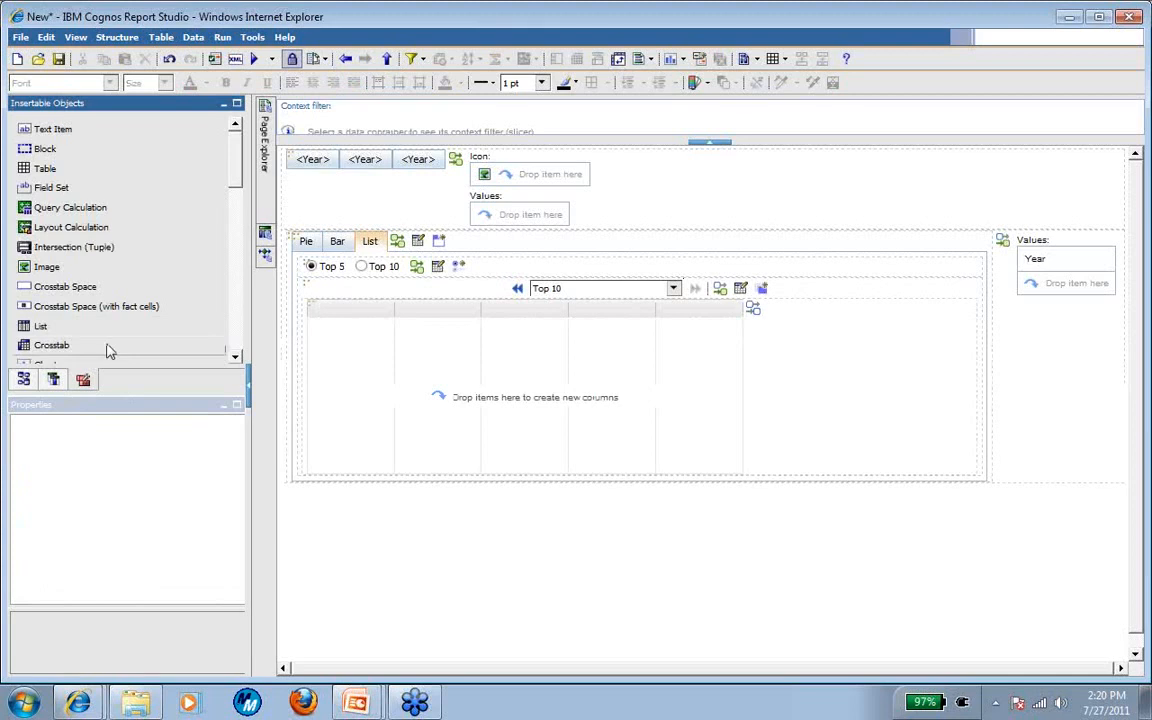
{"action": "left_click", "coordinate": [23, 380]}
{"action": "left_click_drag", "start_coordinate": [240, 252], "coordinate": [240, 288]}
{"action": "left_click_drag", "start_coordinate": [138, 270], "coordinate": [324, 358]}
{"action": "left_click_drag", "start_coordinate": [236, 305], "coordinate": [233, 231]}
{"action": "left_click_drag", "start_coordinate": [113, 212], "coordinate": [381, 340]}
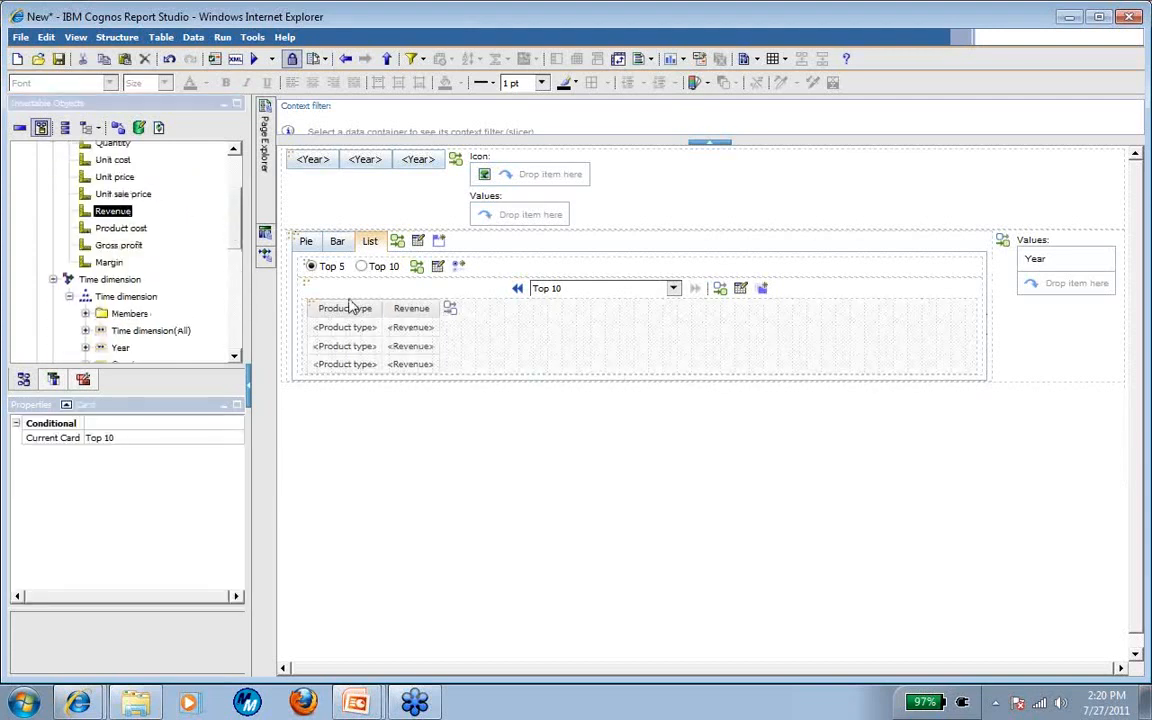
Go to the Top 10 list's query and add Year from the Time dimension to its data items
{"action": "right_click", "coordinate": [347, 311]}
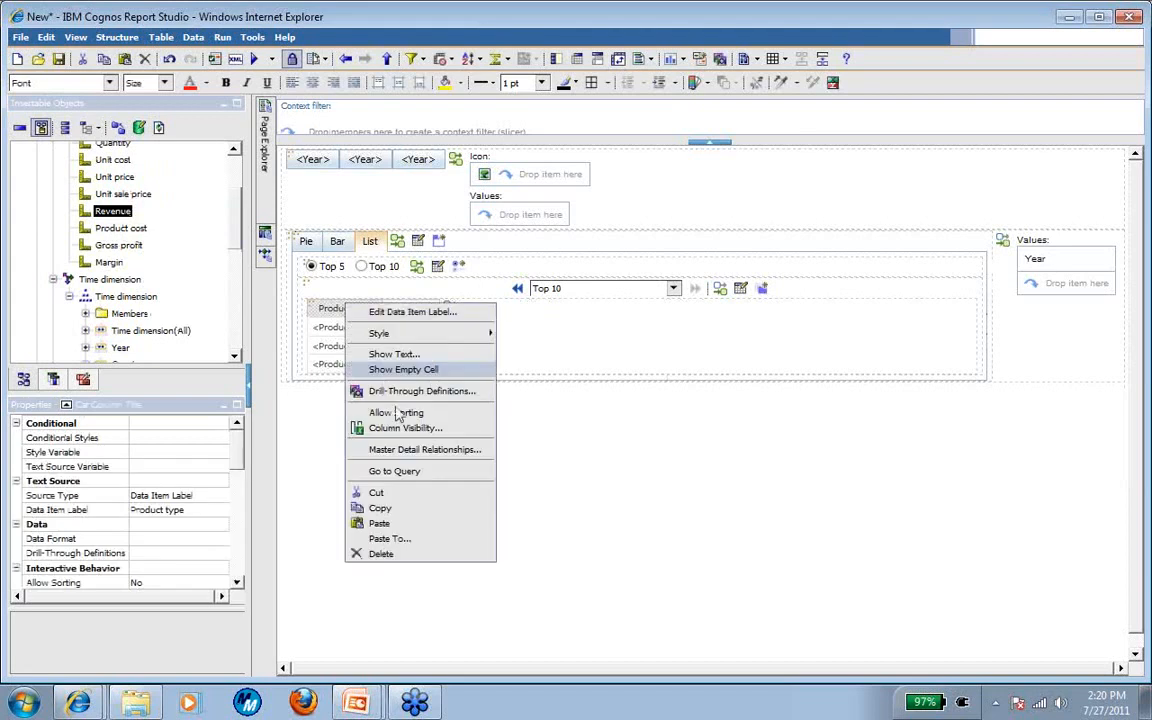
{"action": "left_click", "coordinate": [395, 477]}
{"action": "left_click_drag", "start_coordinate": [121, 348], "coordinate": [303, 342]}
Add a data item with the expression Rank ([Revenue]) to the Top 10 list's query and name it Rank
{"action": "left_click", "coordinate": [53, 379]}
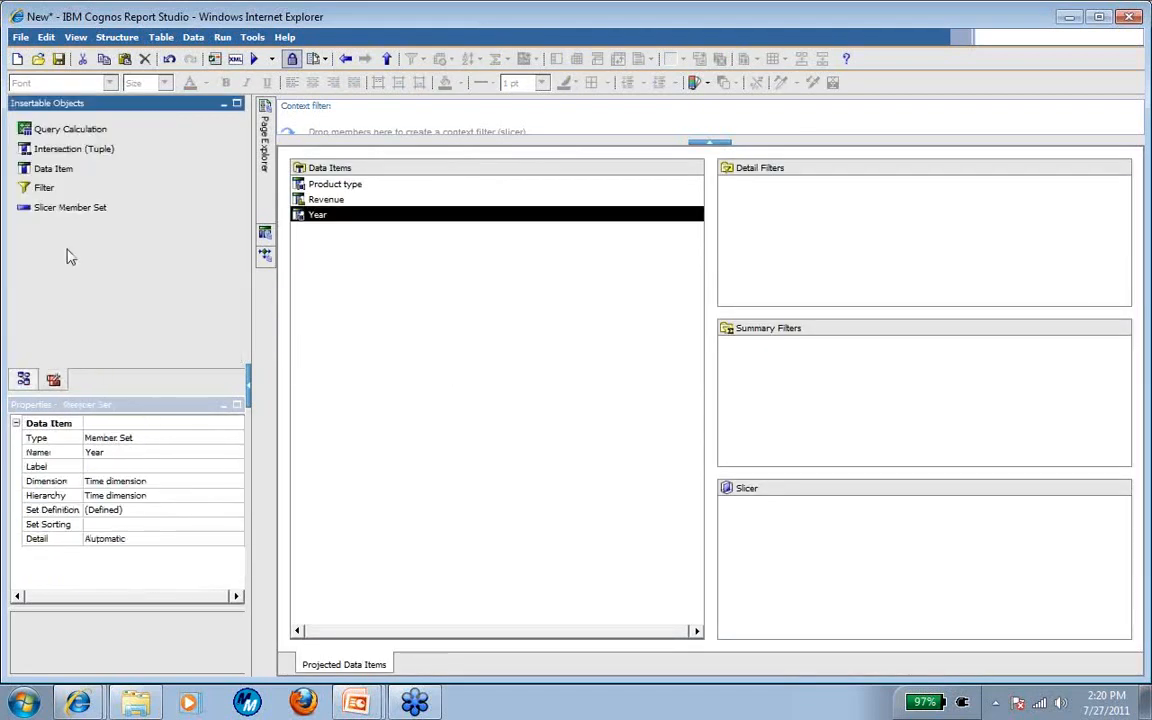
{"action": "left_click_drag", "start_coordinate": [60, 170], "coordinate": [393, 363]}
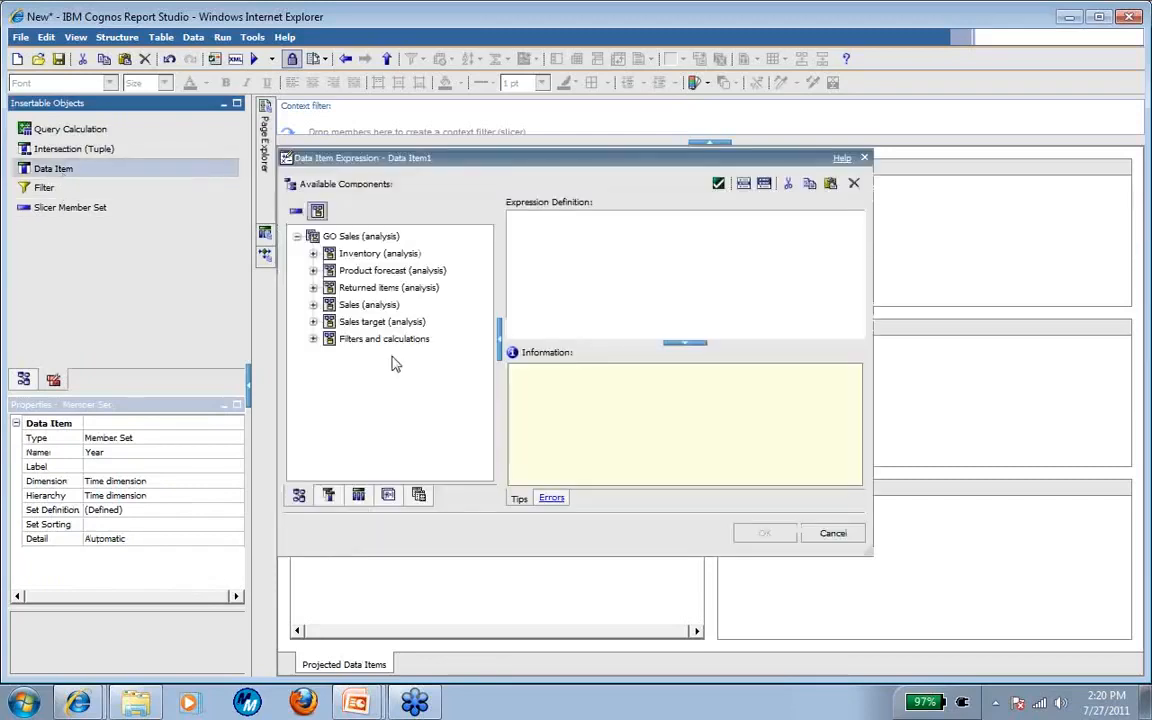
{"action": "type", "text": "Rank ("}
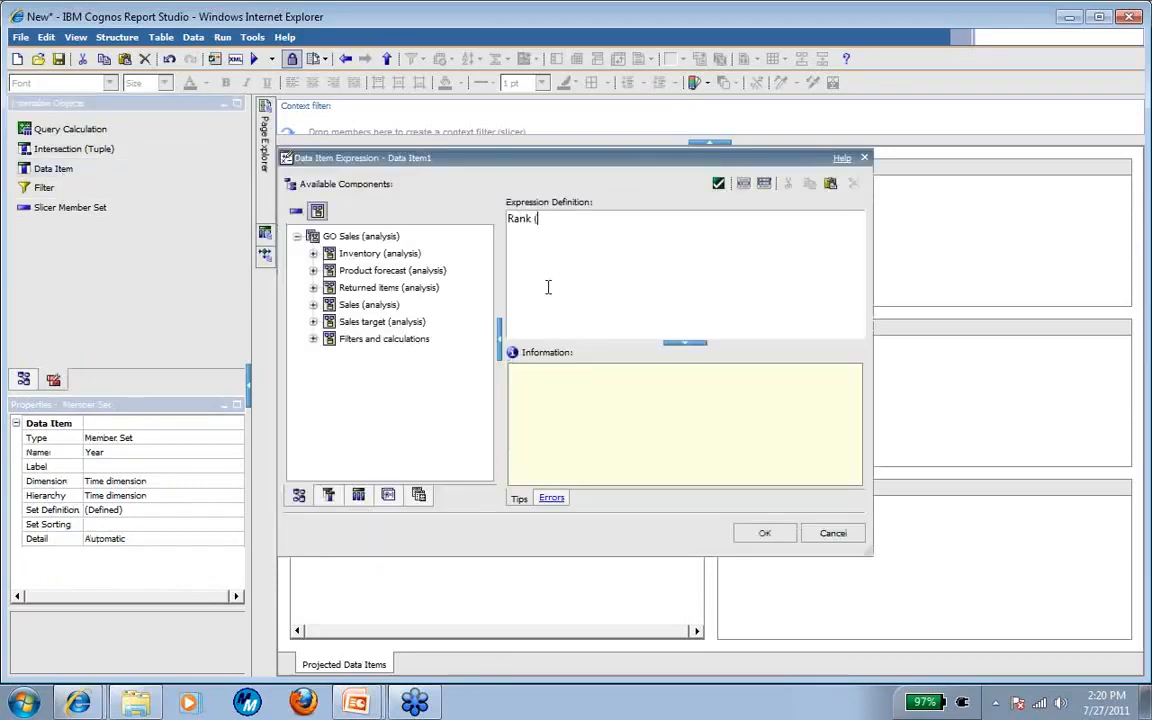
{"action": "left_click", "coordinate": [328, 495]}
{"action": "left_click_drag", "start_coordinate": [340, 230], "coordinate": [620, 270]}
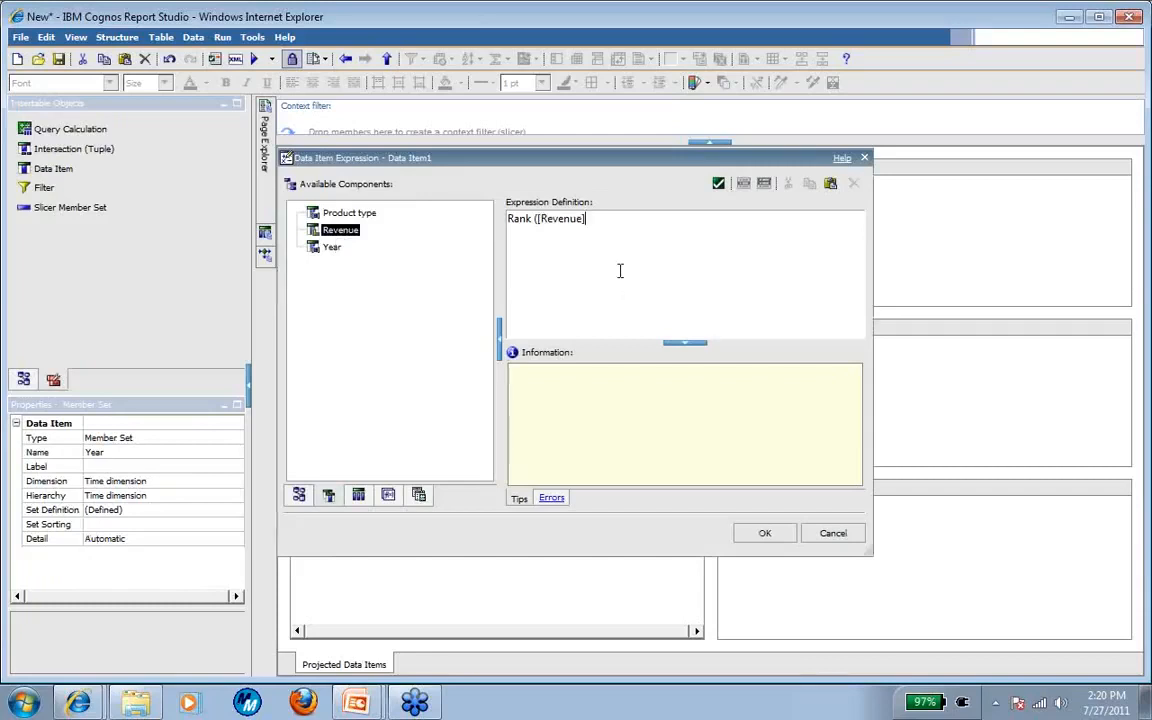
{"action": "left_click", "coordinate": [765, 533]}
{"action": "left_click", "coordinate": [174, 452]}
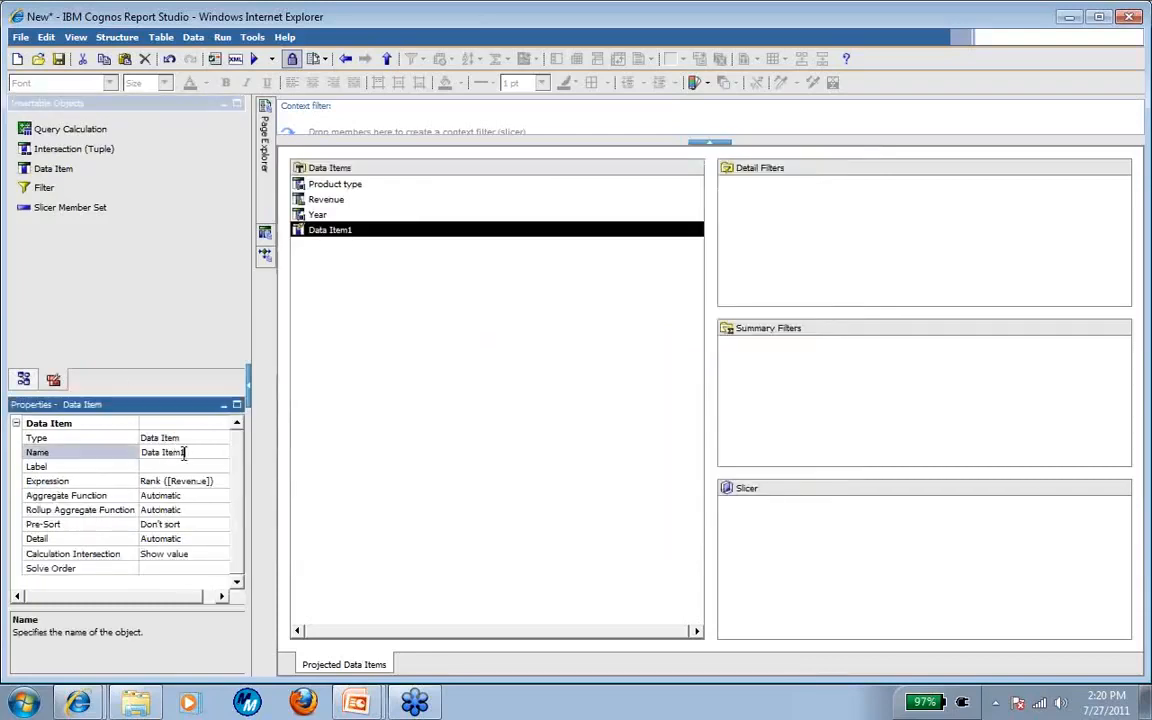
{"action": "type", "text": "Rank"}
{"action": "left_click", "coordinate": [419, 393]}
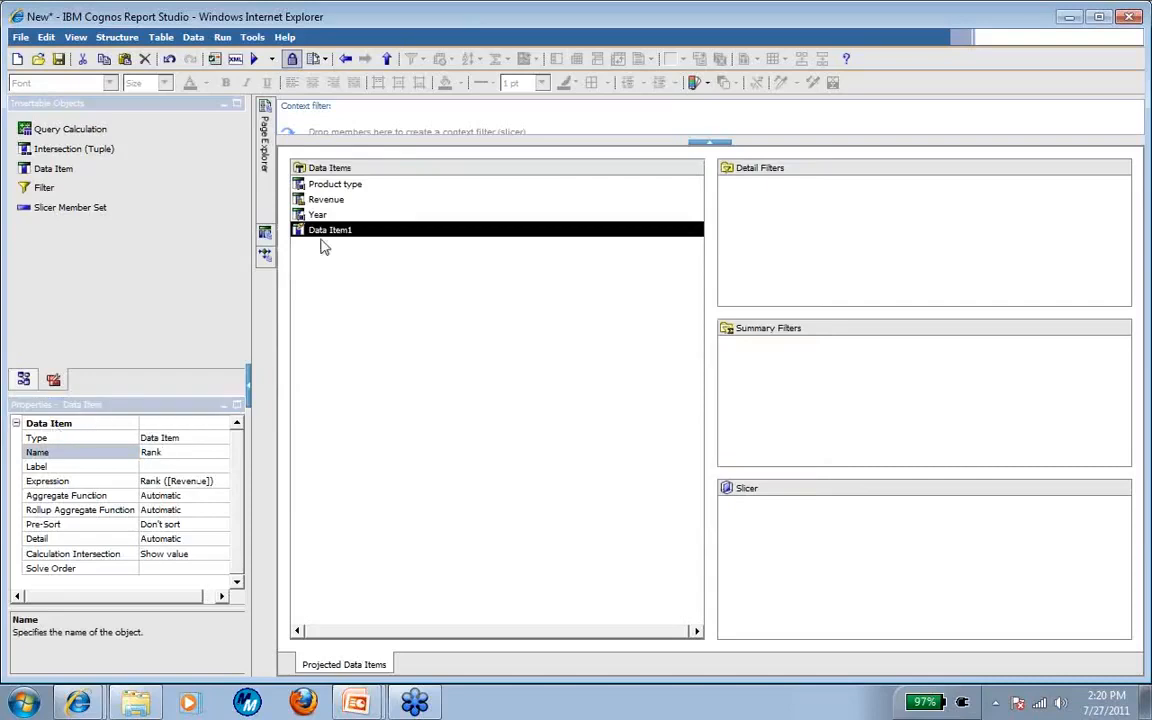
Add the detail filter [Rank] <=10 to the Top 10 list's query
{"action": "left_click_drag", "start_coordinate": [318, 229], "coordinate": [800, 237]}
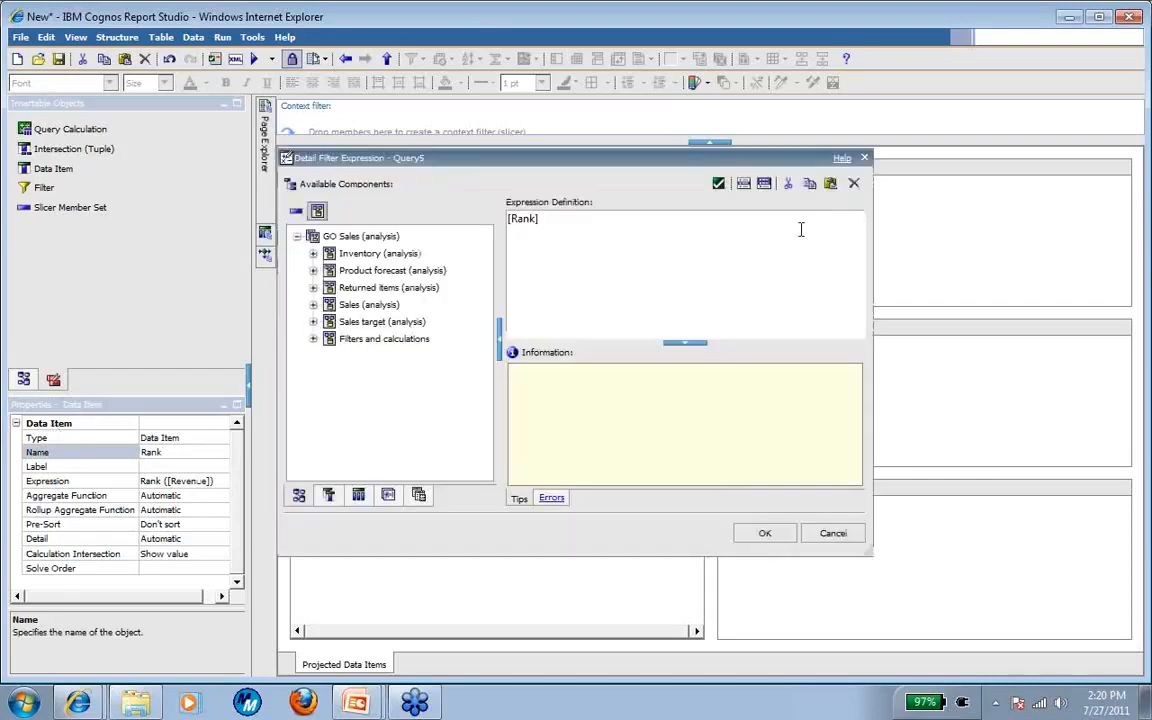
{"action": "type", "text": "<=10"}
{"action": "left_click", "coordinate": [760, 534]}
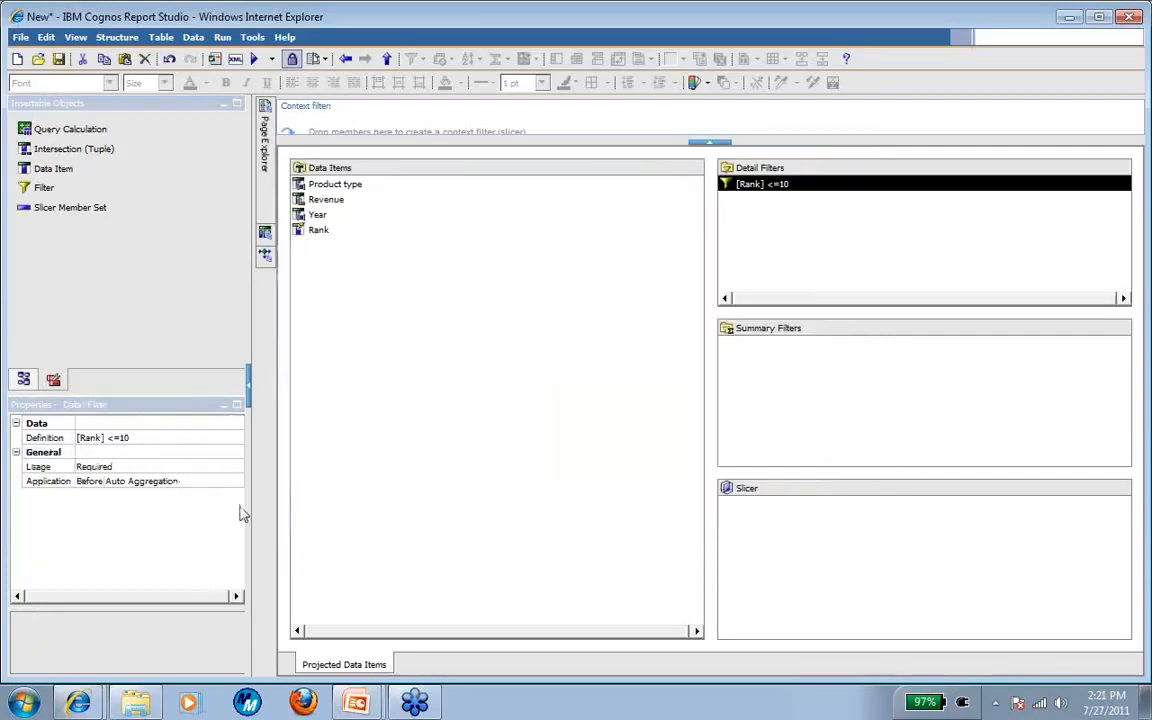
{"action": "left_click", "coordinate": [764, 540]}
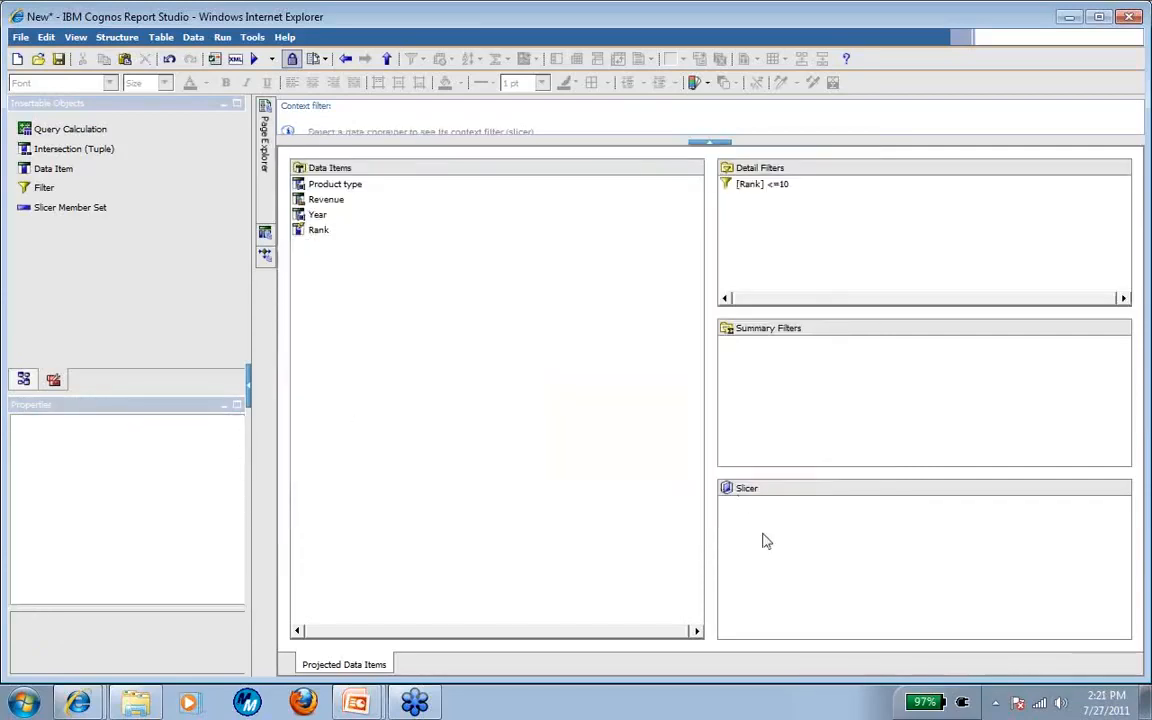
Set the [Rank] <=10 detail filter's application to After Auto Aggregation
{"action": "left_click", "coordinate": [763, 185]}
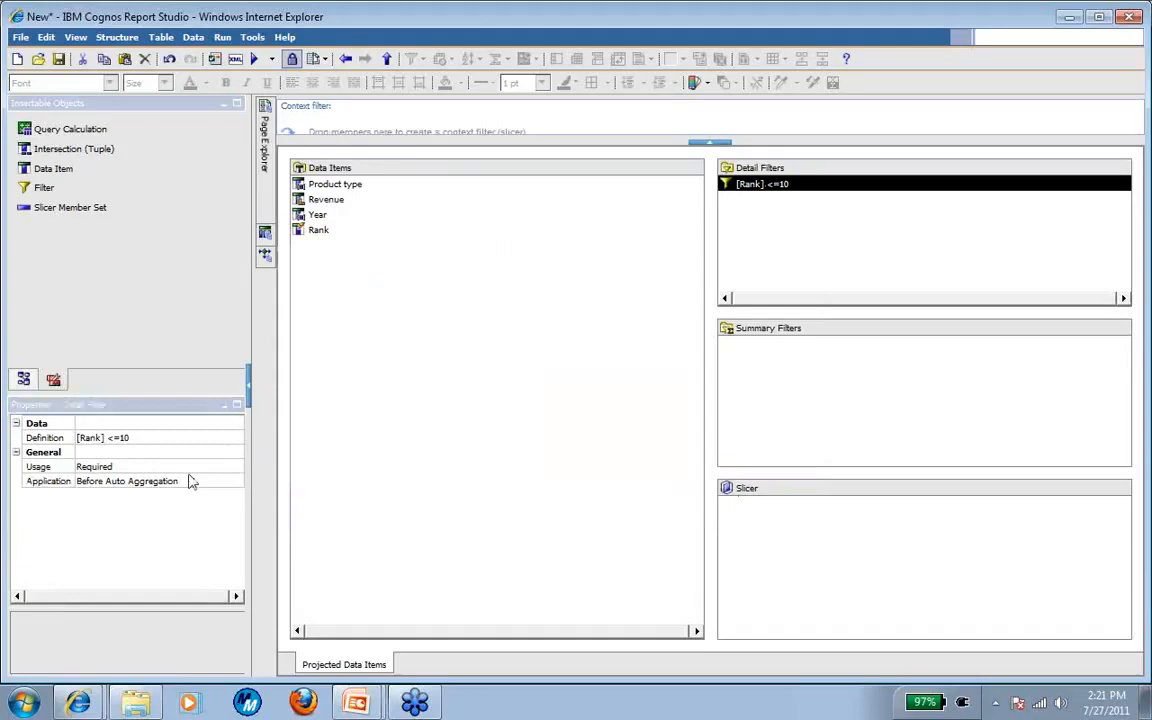
{"action": "left_click", "coordinate": [192, 481]}
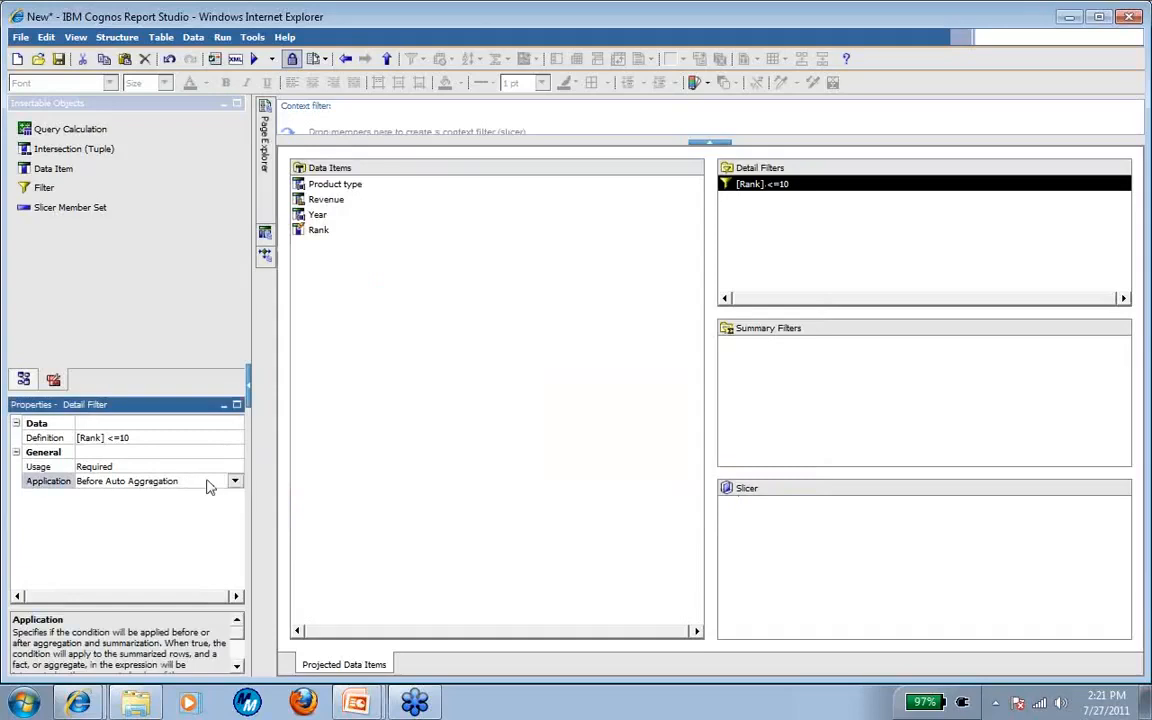
{"action": "left_click", "coordinate": [235, 481]}
{"action": "left_click", "coordinate": [237, 492]}
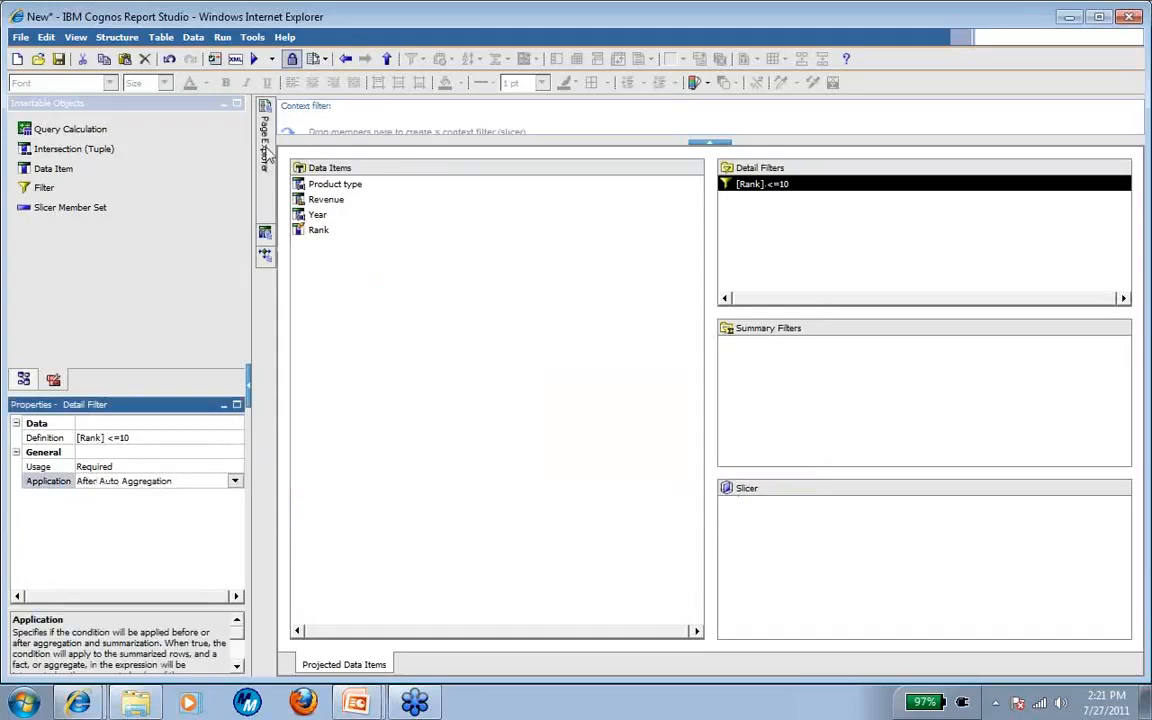
Return to the report page and link the button bar's Year to the Top 10 list query's Year in a master detail relationship
{"action": "mouse_move", "coordinate": [264, 140]}
{"action": "left_click", "coordinate": [344, 144]}
{"action": "right_click", "coordinate": [400, 318]}
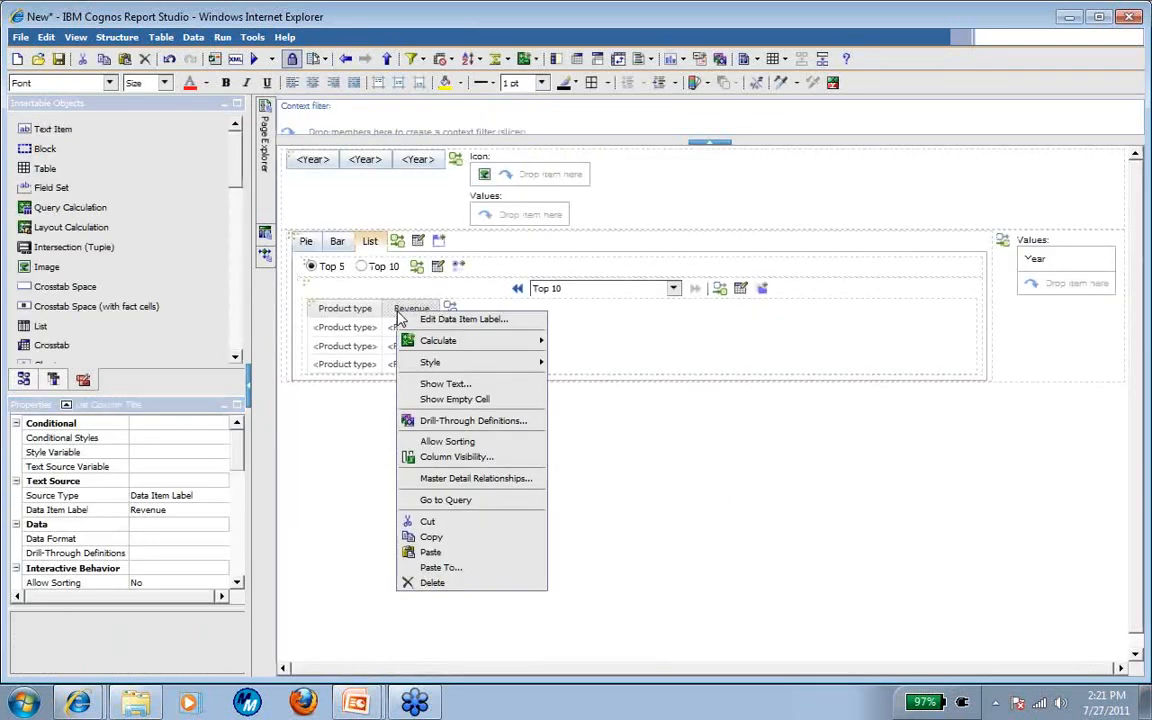
{"action": "left_click", "coordinate": [460, 478]}
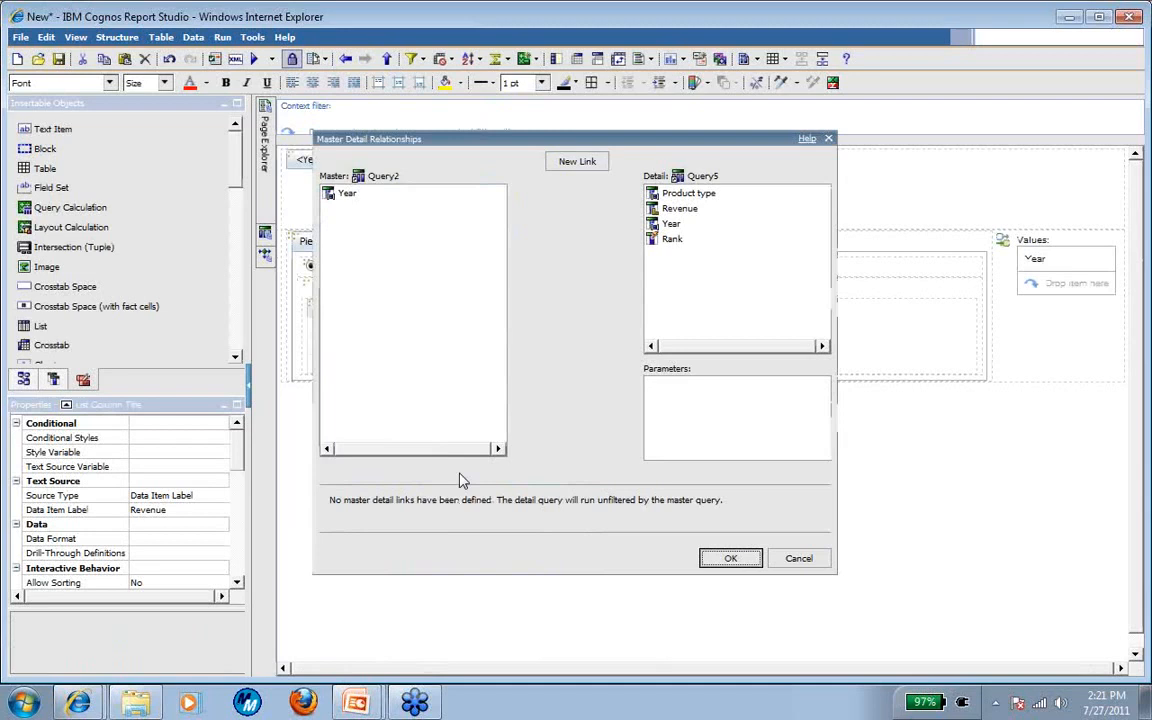
{"action": "left_click", "coordinate": [574, 161]}
{"action": "left_click", "coordinate": [669, 224]}
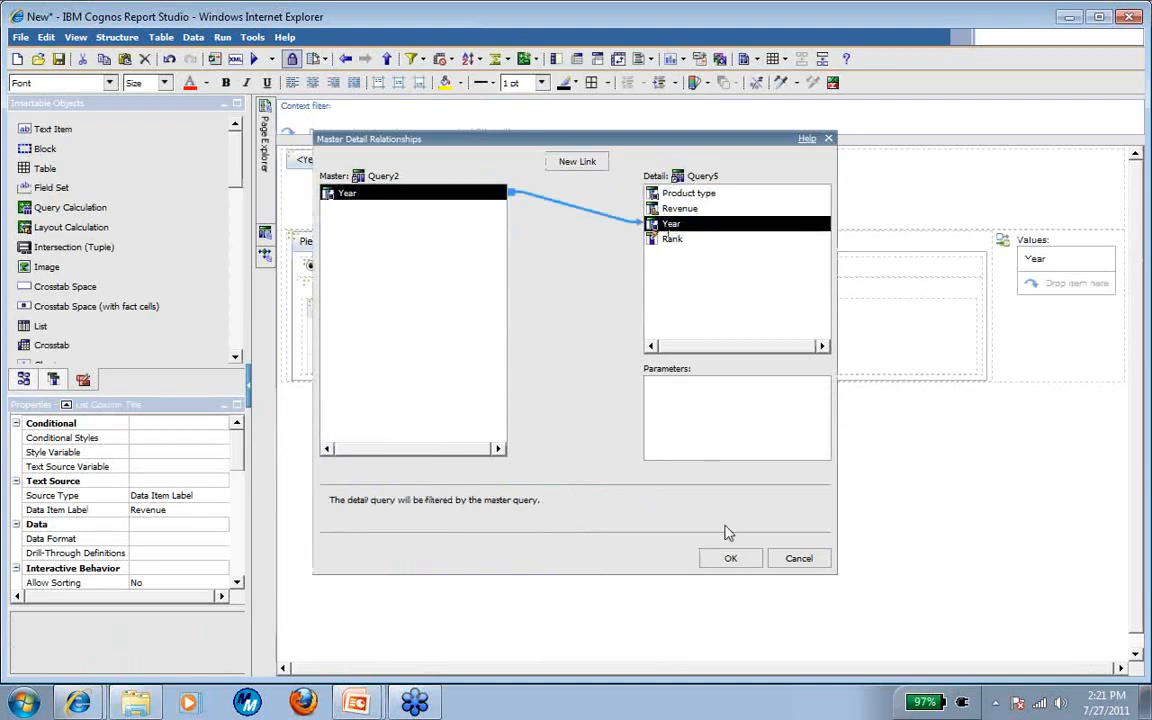
{"action": "left_click", "coordinate": [730, 558]}
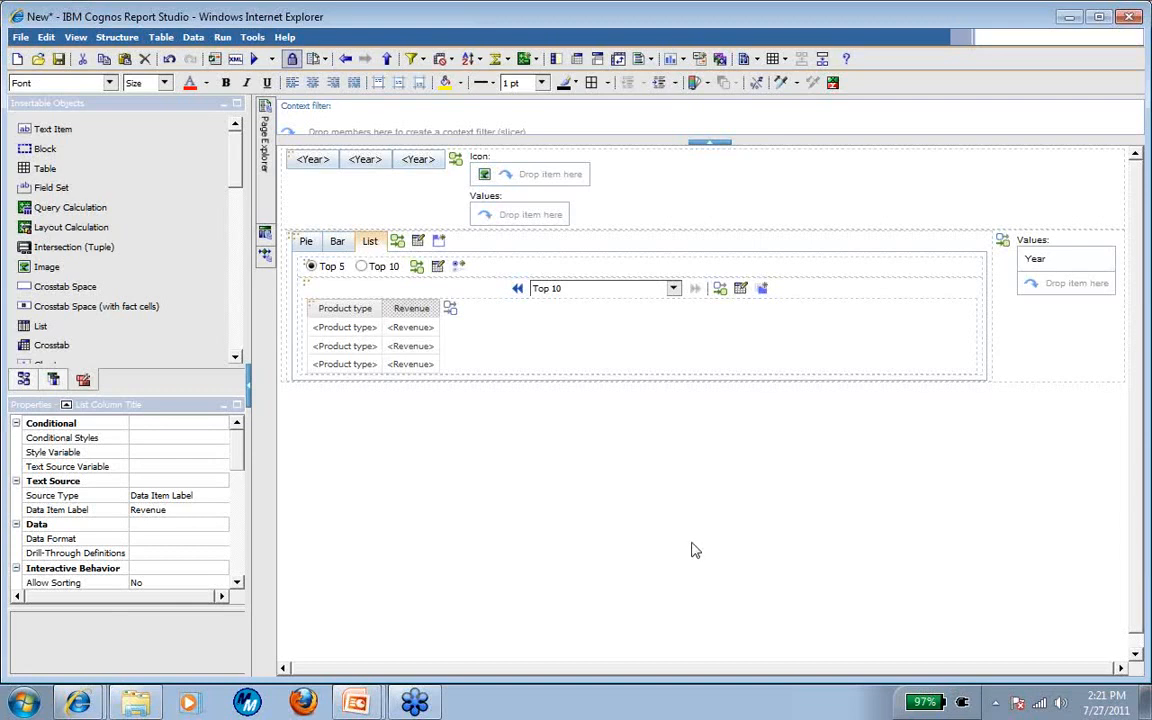
Save the report as Active Report for Product and Year in GO Sales (analysis), replacing the existing report
{"action": "left_click", "coordinate": [60, 62]}
{"action": "left_click", "coordinate": [545, 297]}
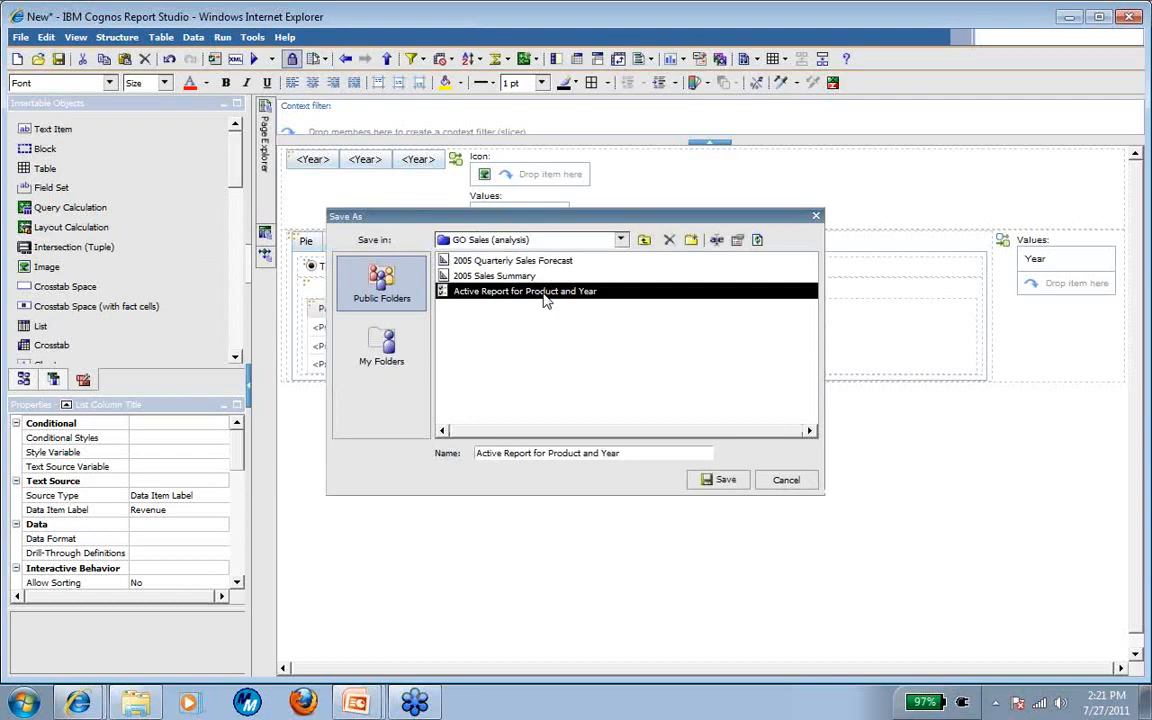
{"action": "left_click", "coordinate": [722, 480]}
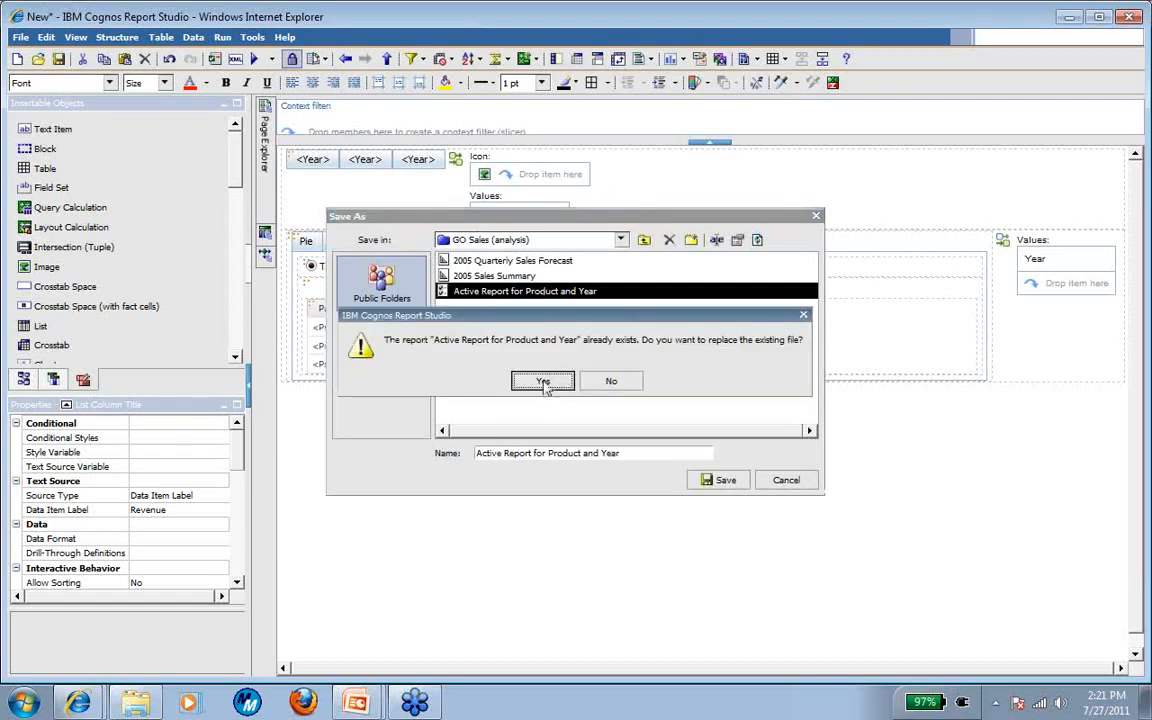
{"action": "left_click", "coordinate": [542, 382]}
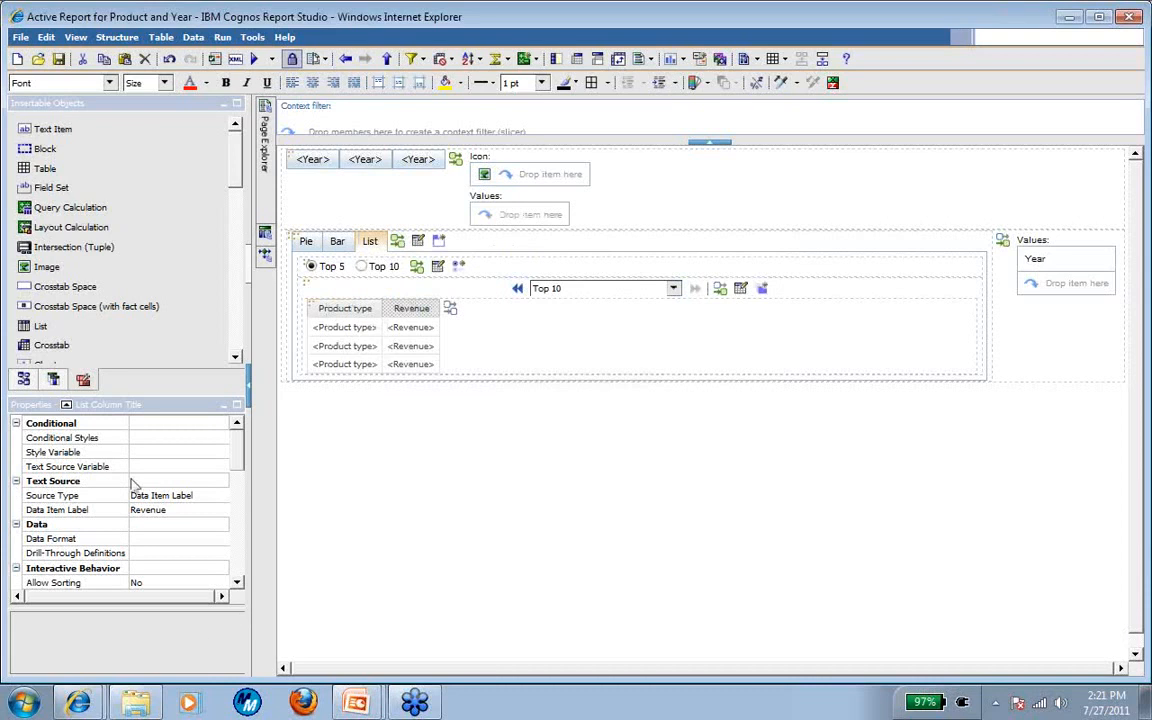
Switch to IBM Cognos Connection and open the GO Sales (analysis) package in Public Folders
{"action": "mouse_move", "coordinate": [79, 684]}
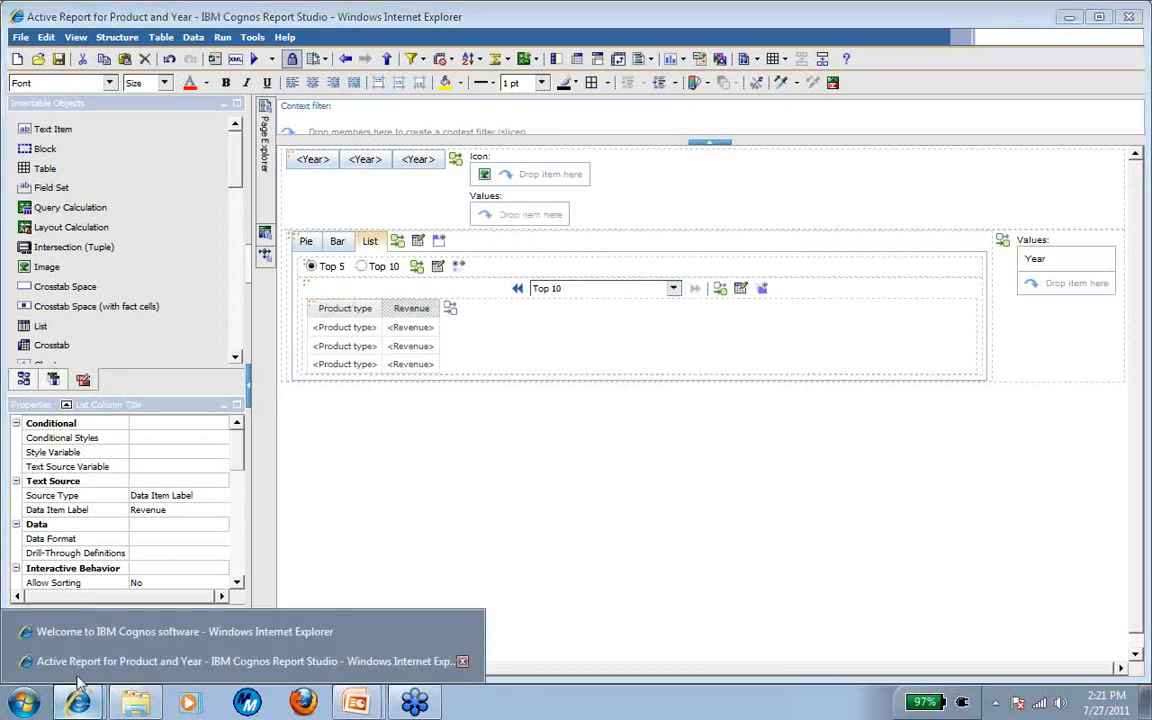
{"action": "left_click", "coordinate": [100, 631]}
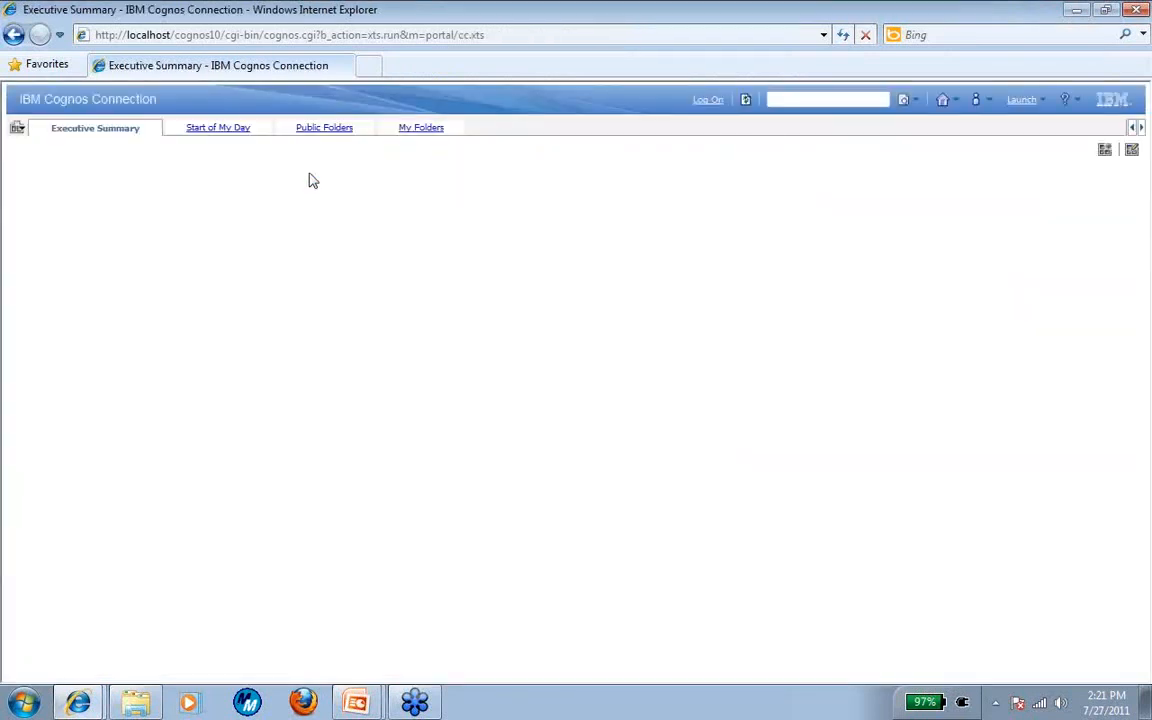
{"action": "left_click", "coordinate": [329, 129]}
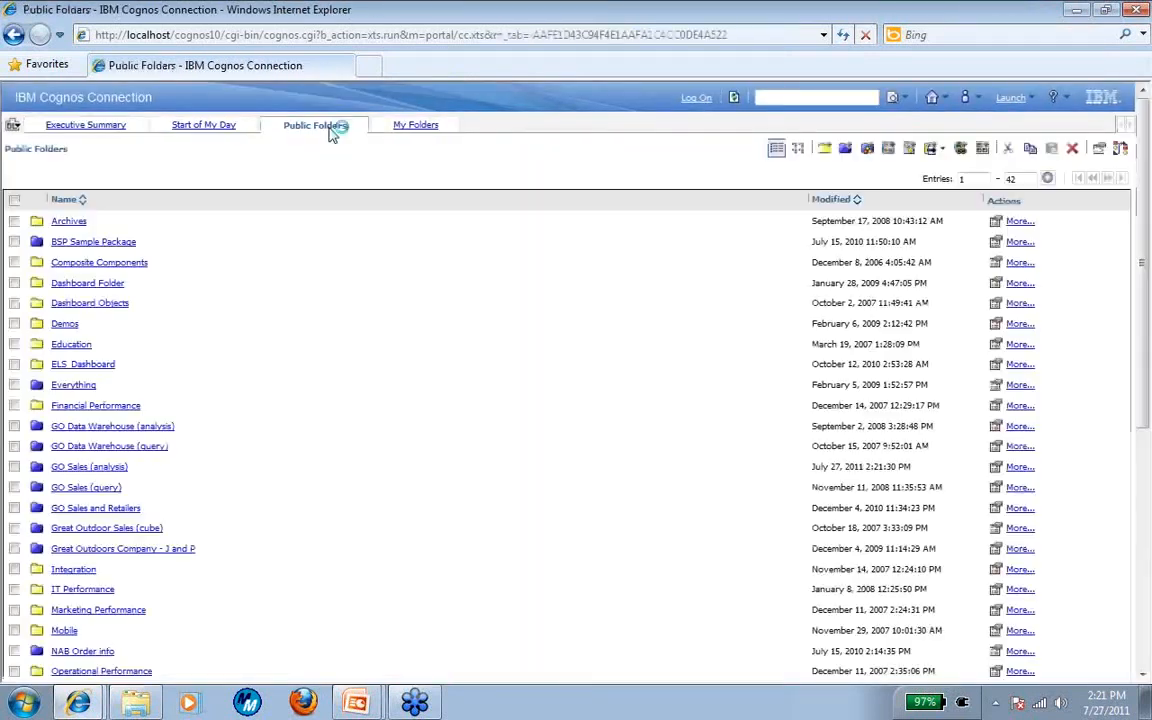
{"action": "left_click", "coordinate": [96, 467]}
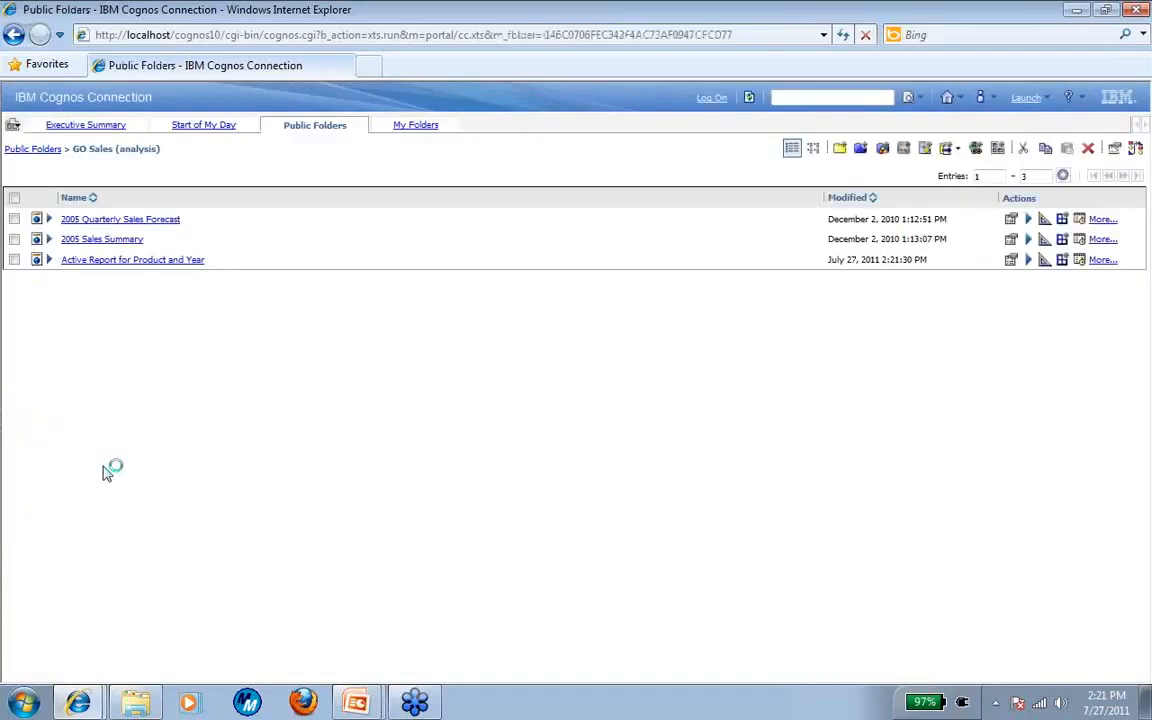
Run Active Report for Product and Year with the option to save the report, and view its run details after submitting
{"action": "left_click", "coordinate": [1044, 259]}
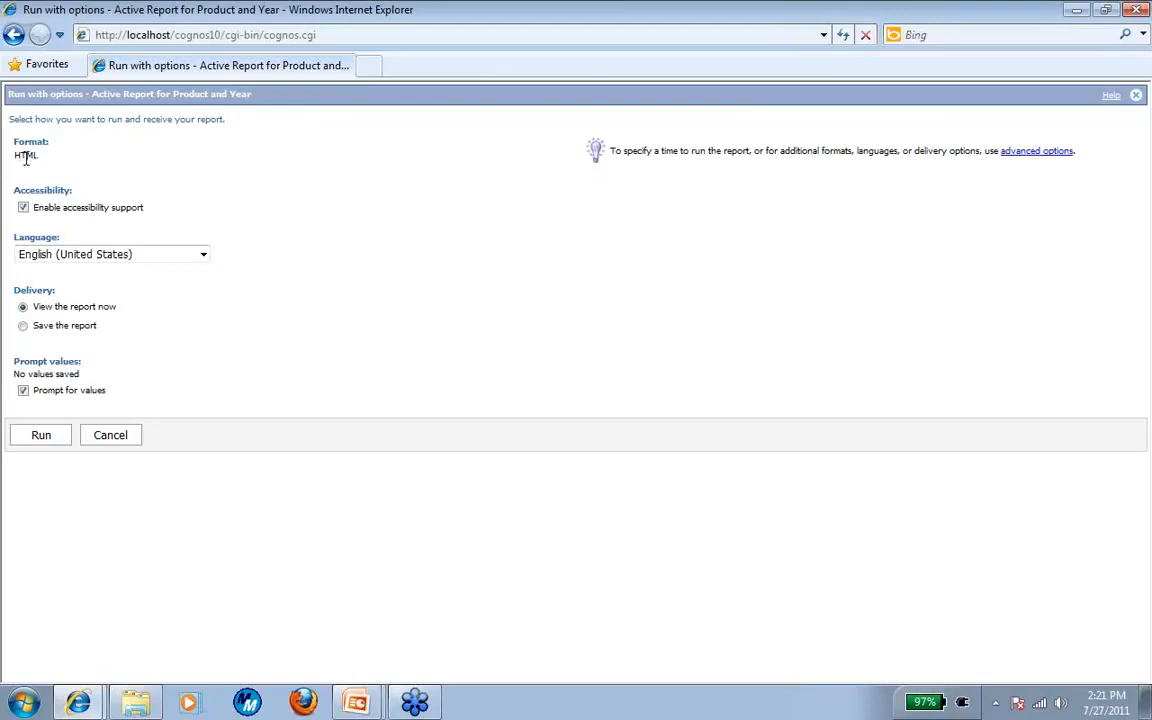
{"action": "left_click", "coordinate": [23, 326]}
{"action": "left_click", "coordinate": [40, 437]}
{"action": "left_click", "coordinate": [88, 239]}
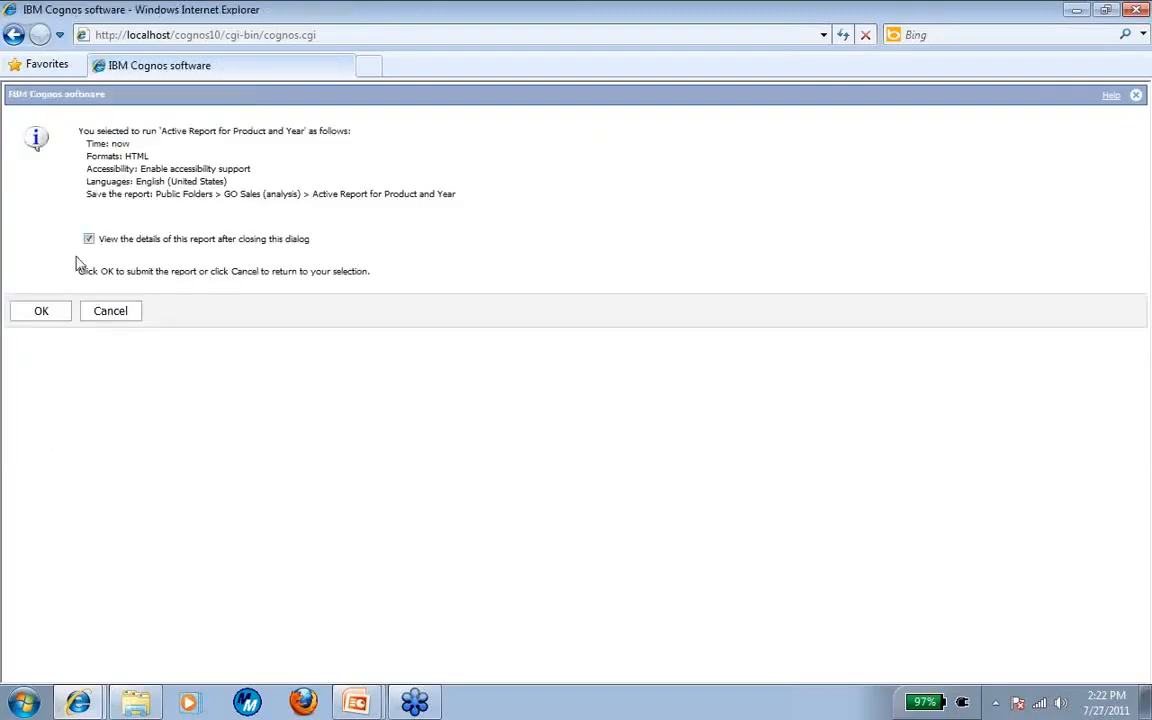
{"action": "left_click", "coordinate": [32, 314]}
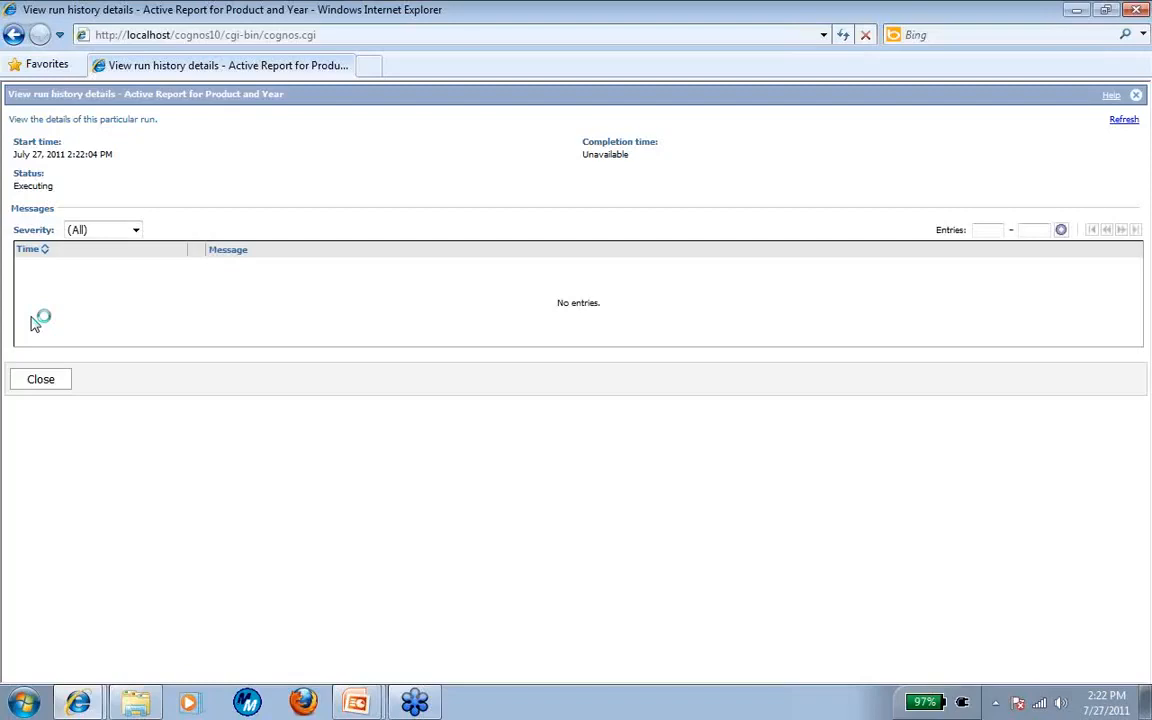
Switch to the Active Reports folder, open the Active Report for Product and Year file and allow its blocked active content
{"action": "left_click", "coordinate": [132, 704]}
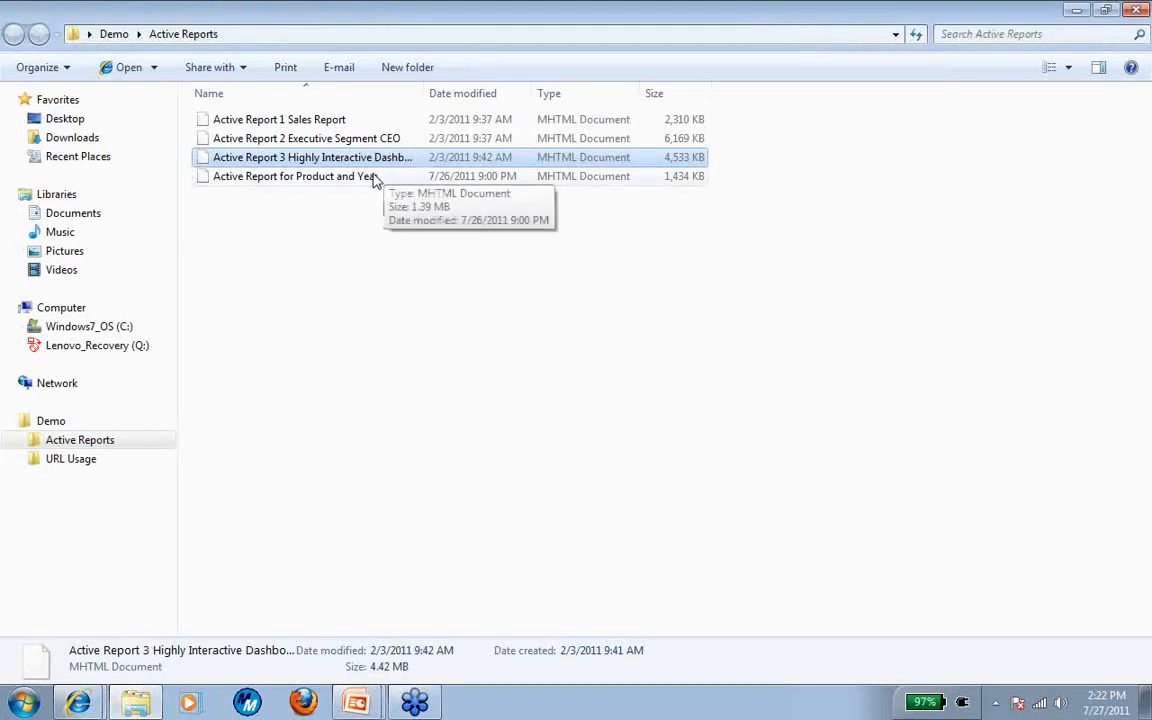
{"action": "double_click", "coordinate": [374, 177]}
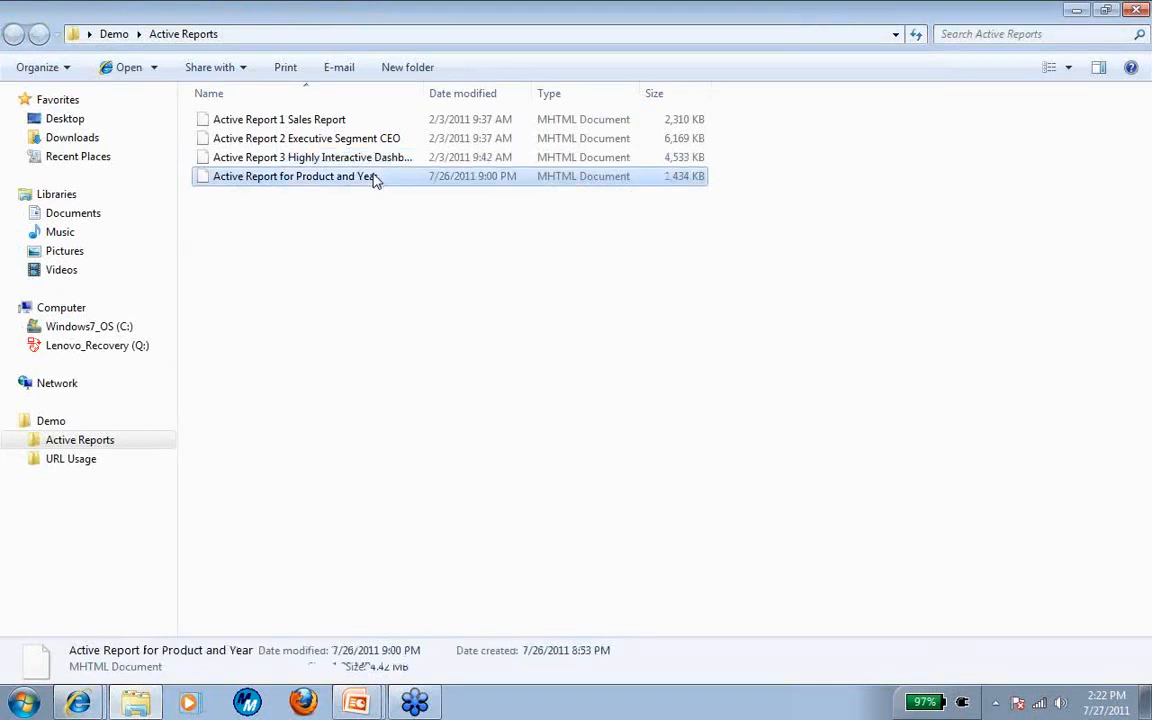
{"action": "left_click", "coordinate": [381, 97]}
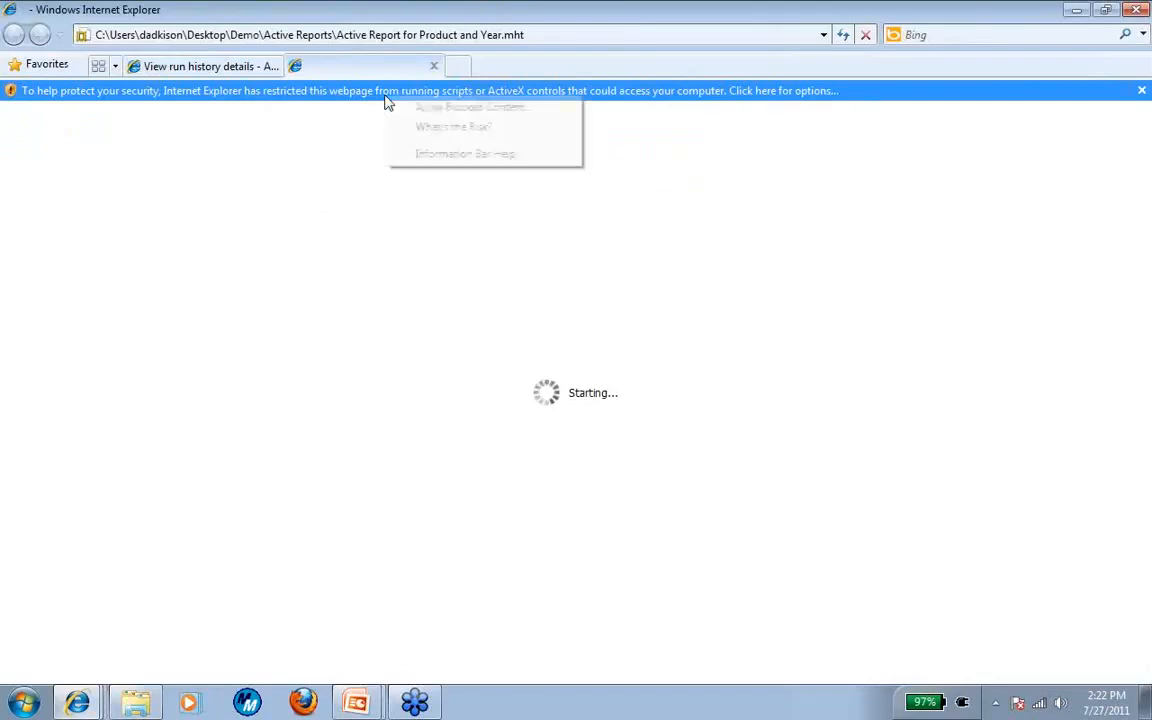
{"action": "left_click", "coordinate": [406, 111]}
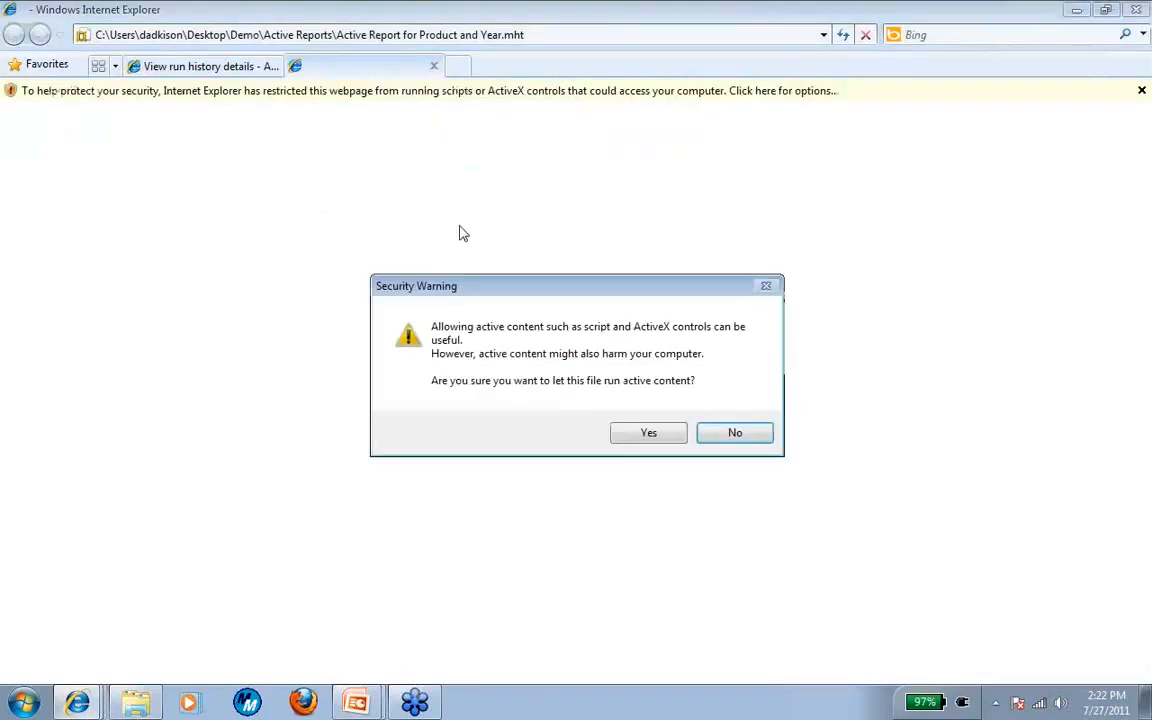
{"action": "left_click", "coordinate": [641, 432]}
{"action": "key", "text": "XF86AudioMute"}
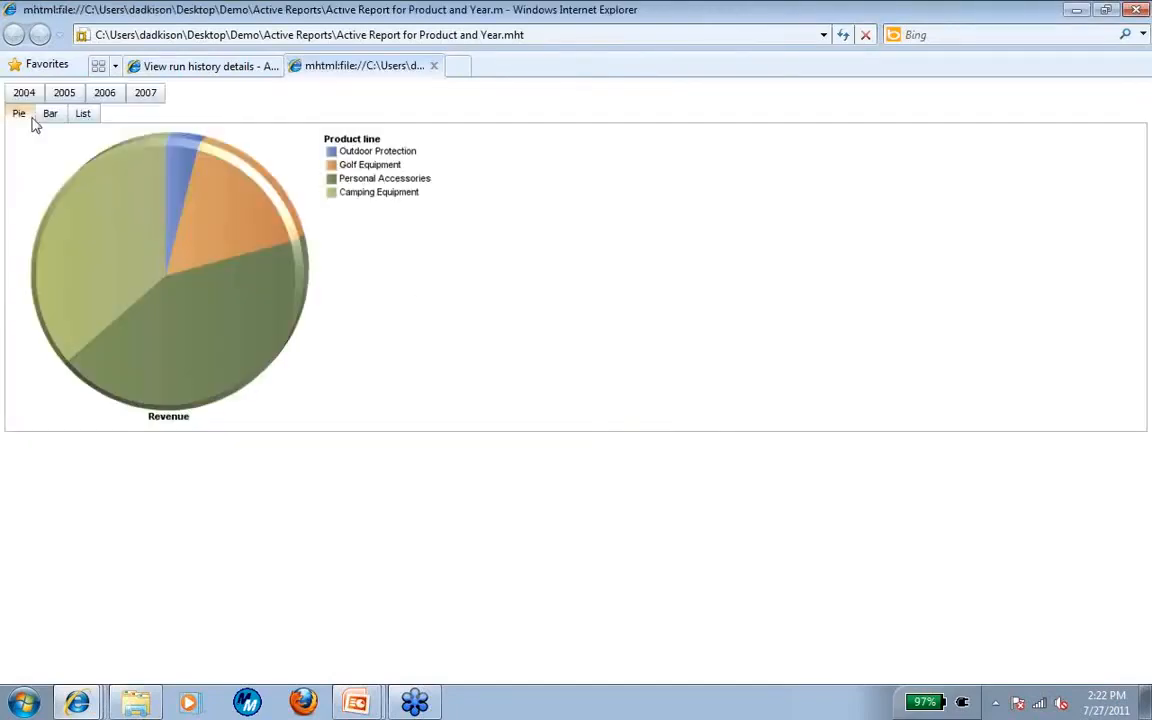
Check the pie chart for 2005, 2006 and 2007, and the bar chart for 2007, 2006 and 2005
{"action": "left_click", "coordinate": [60, 98]}
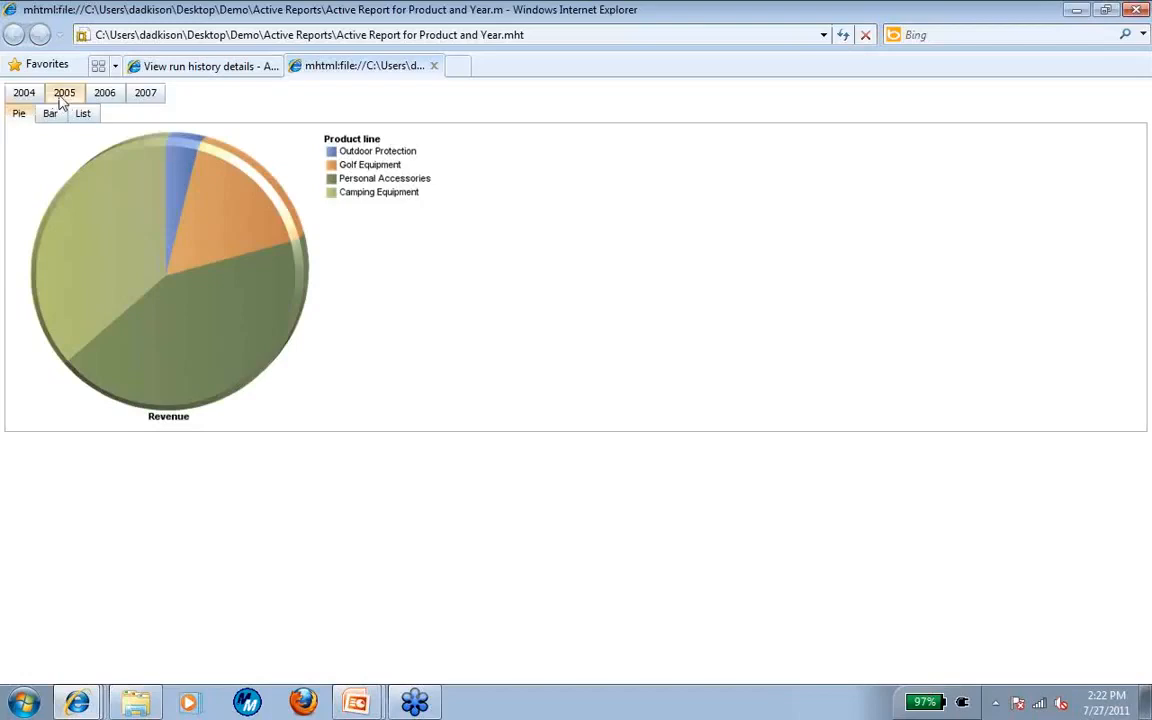
{"action": "left_click", "coordinate": [104, 97]}
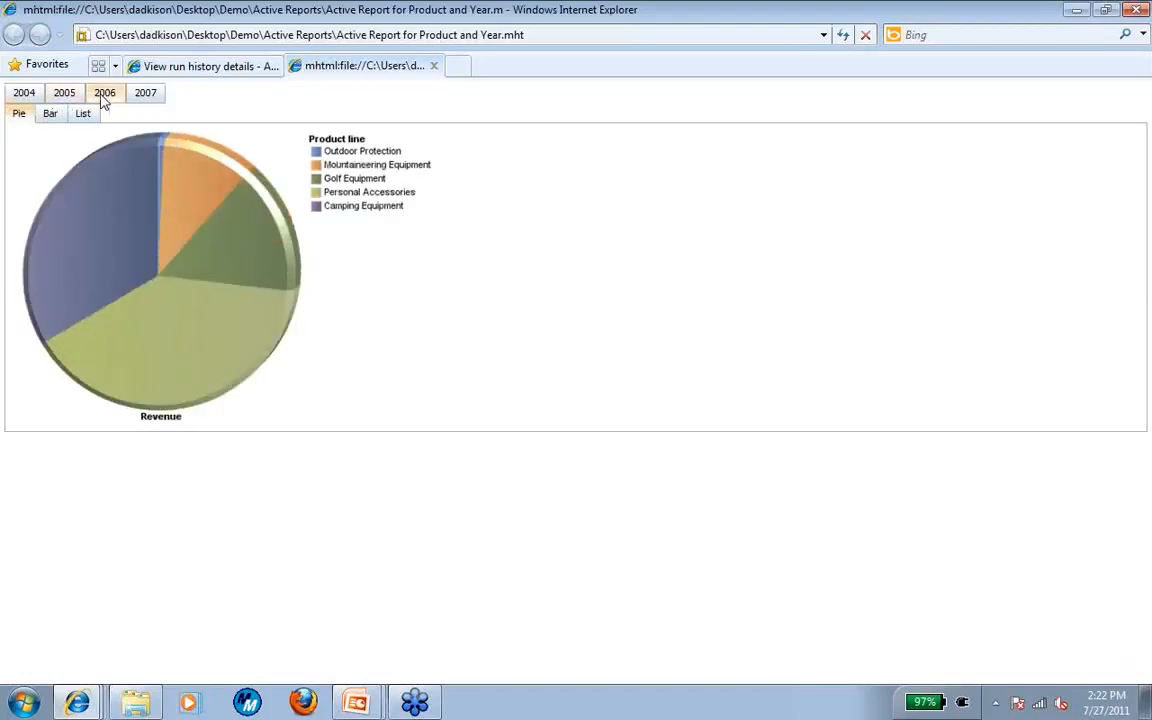
{"action": "left_click", "coordinate": [142, 96]}
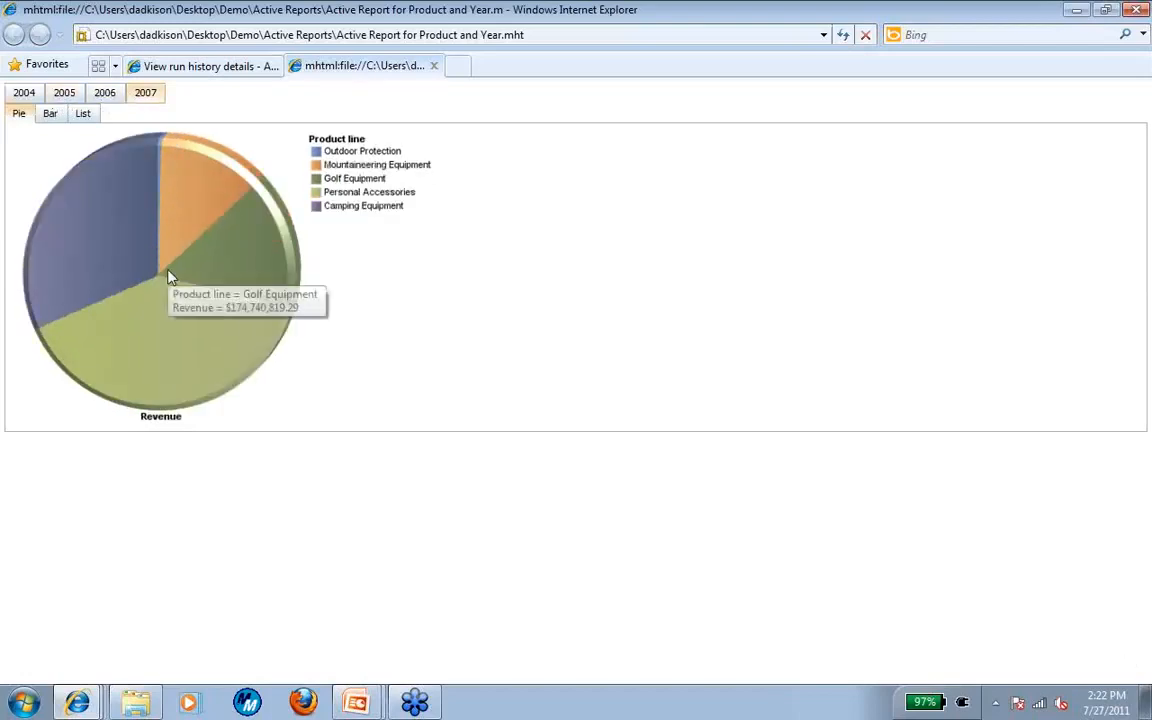
{"action": "left_click", "coordinate": [49, 115]}
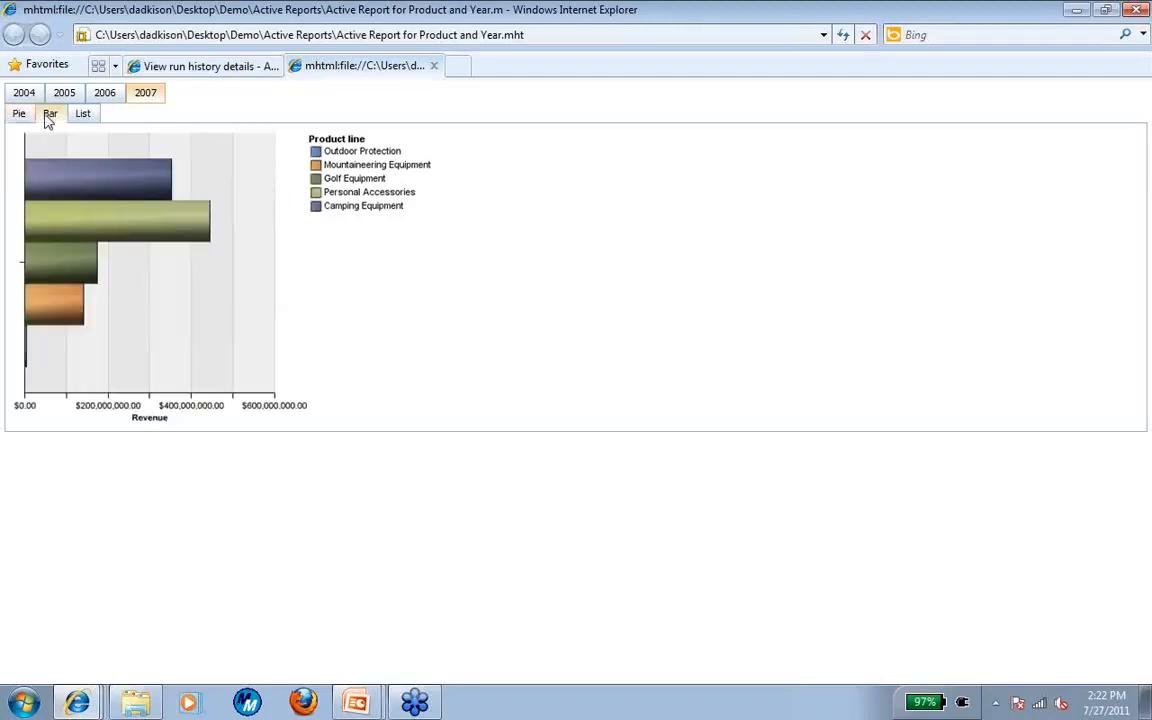
{"action": "left_click", "coordinate": [105, 95]}
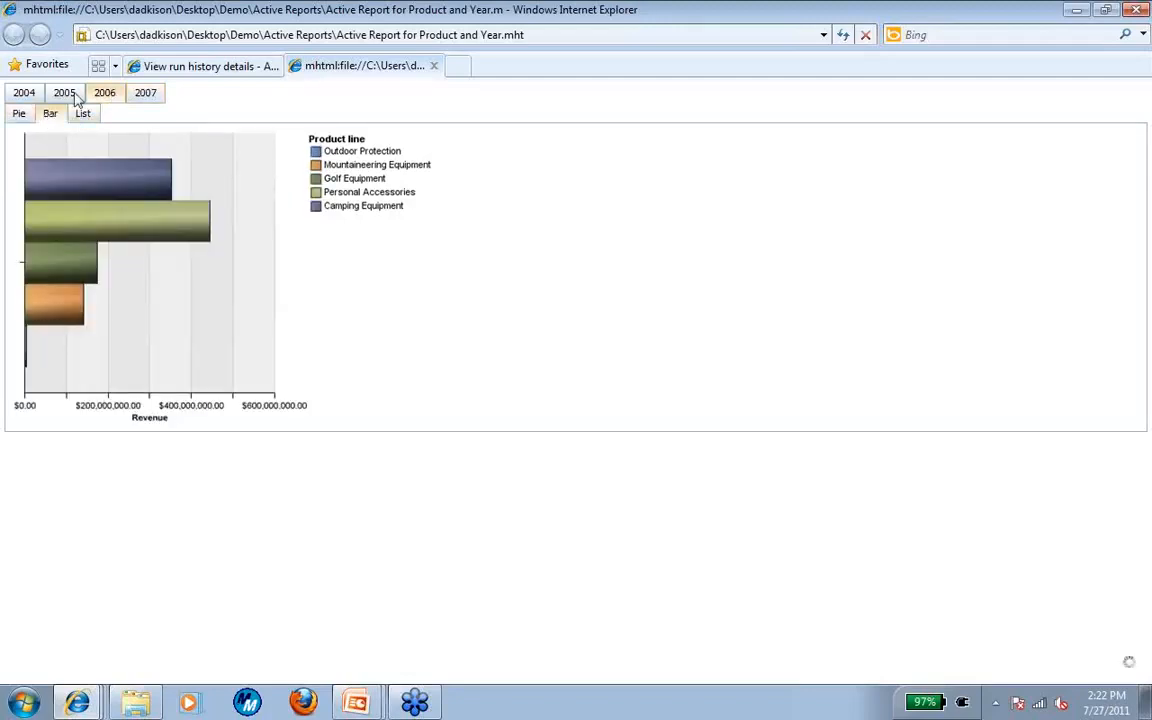
{"action": "left_click", "coordinate": [68, 97]}
Check the list with the Top 10 option for 2005, 2007 and 2004
{"action": "left_click", "coordinate": [79, 115]}
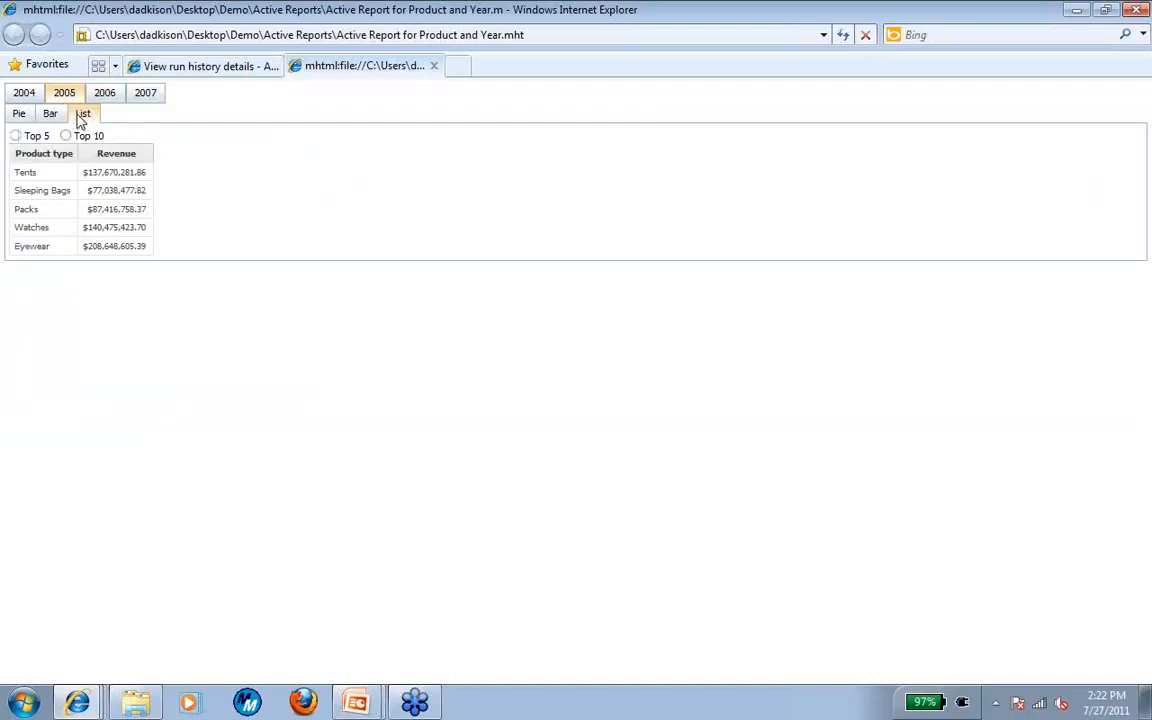
{"action": "left_click", "coordinate": [66, 135]}
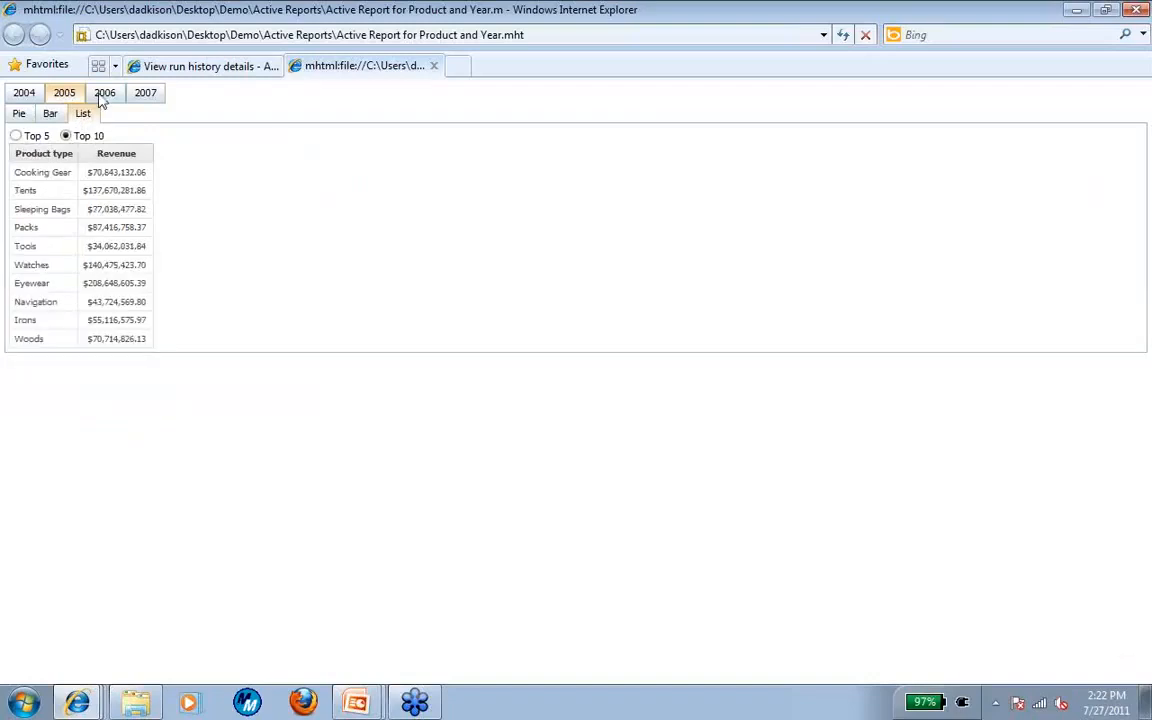
{"action": "left_click", "coordinate": [146, 94]}
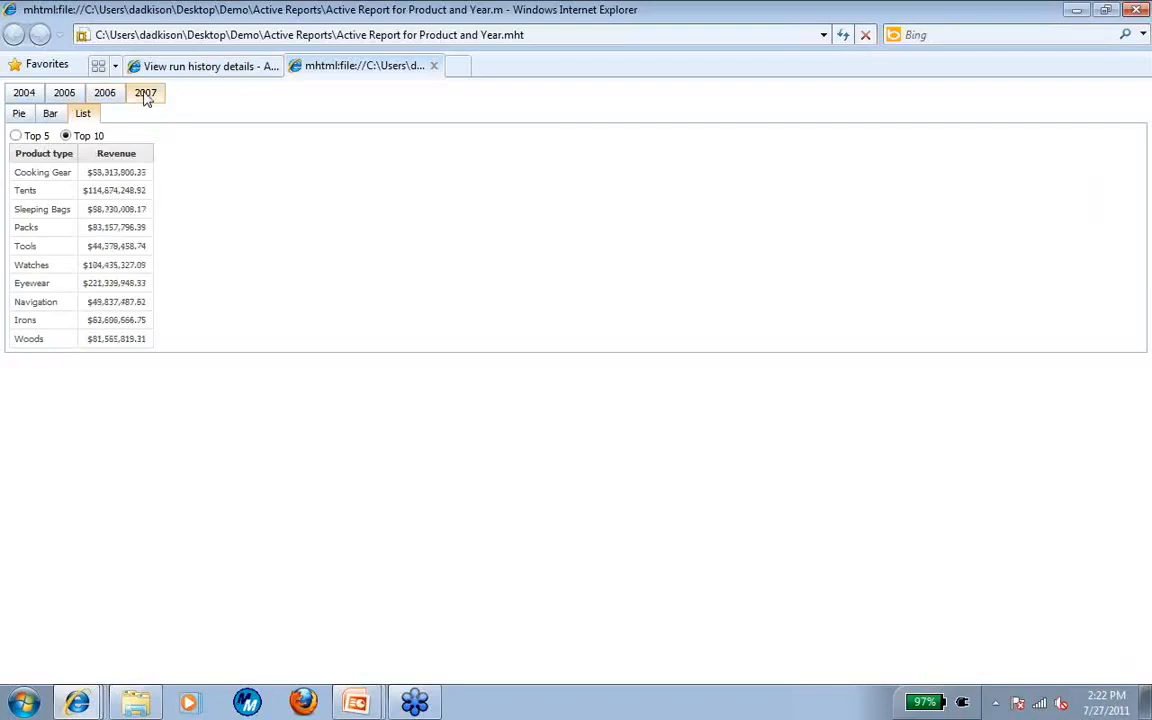
{"action": "left_click", "coordinate": [29, 96]}
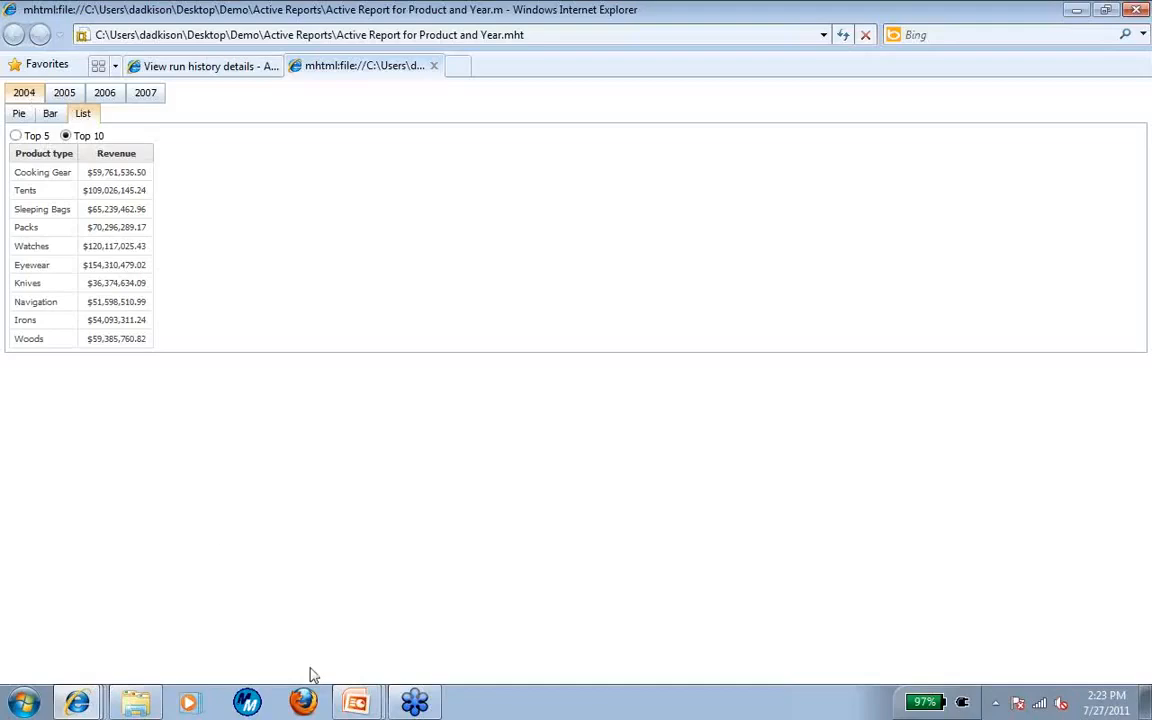
Switch to the Active Reports PowerPoint slide show and advance to the Questions slide
{"action": "left_click", "coordinate": [357, 703]}
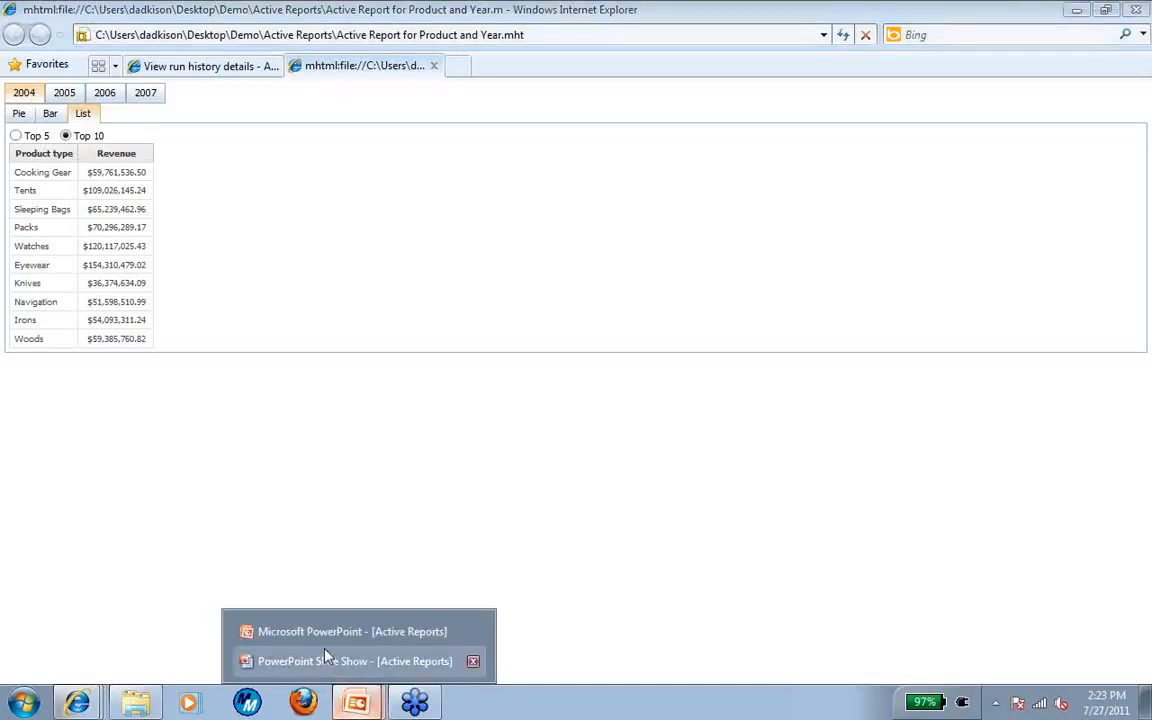
{"action": "left_click", "coordinate": [300, 631]}
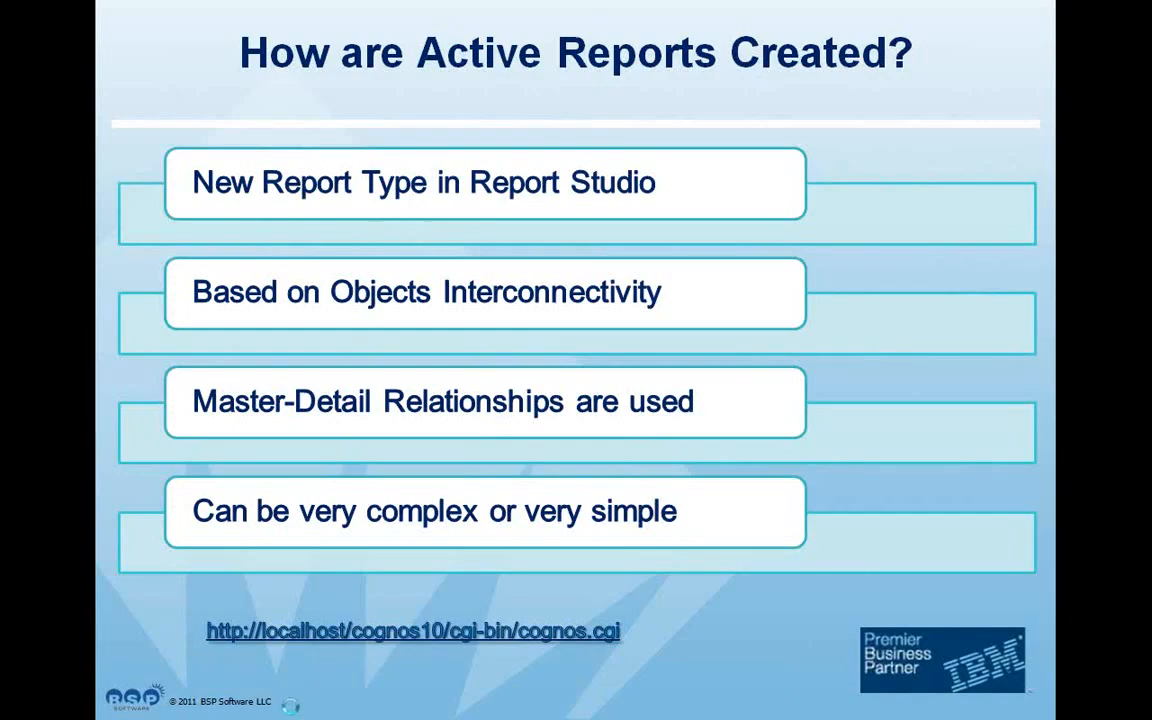
{"action": "left_click", "coordinate": [302, 705]}
{"action": "left_click", "coordinate": [302, 705]}
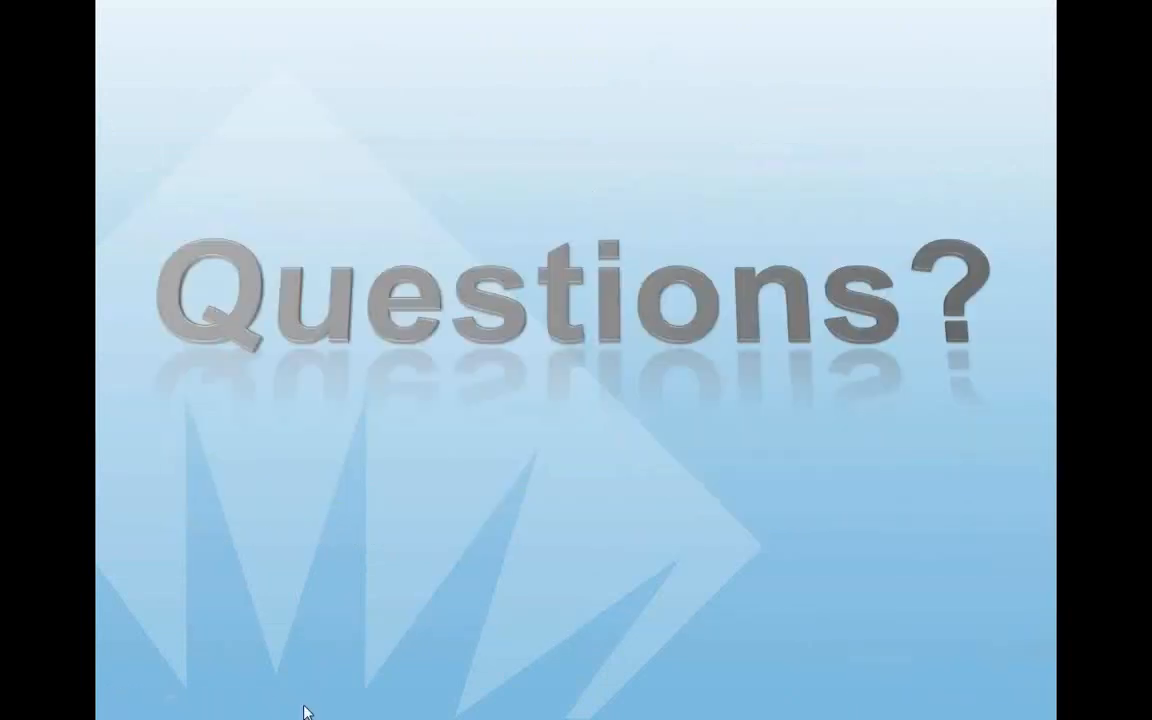